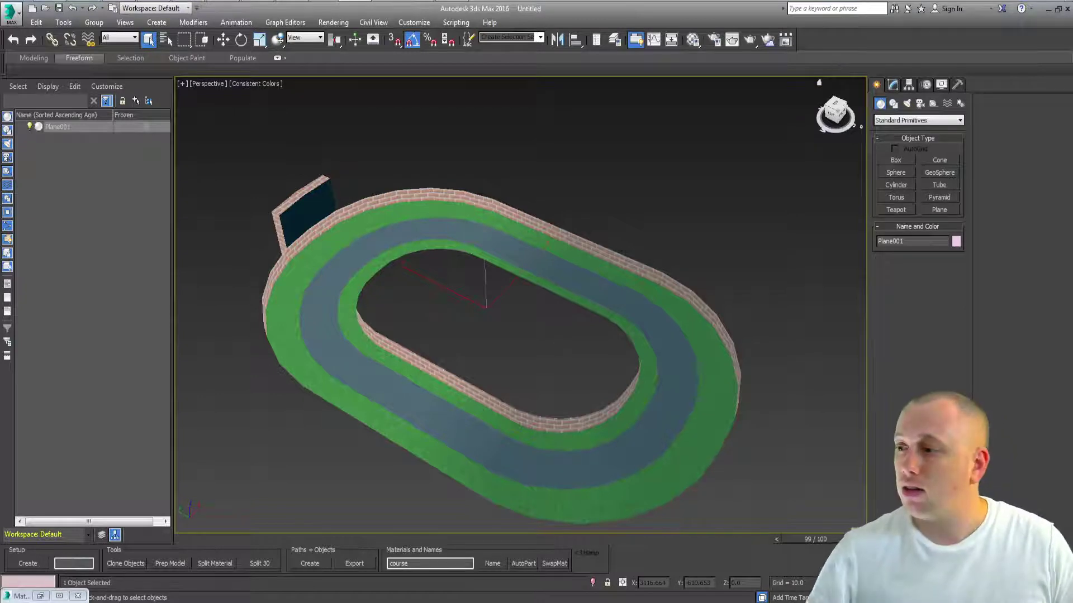
- Select all faces of the track mesh to inspect its geometry as one object
middle_click_drag(408, 237, 359, 244)
key("4")
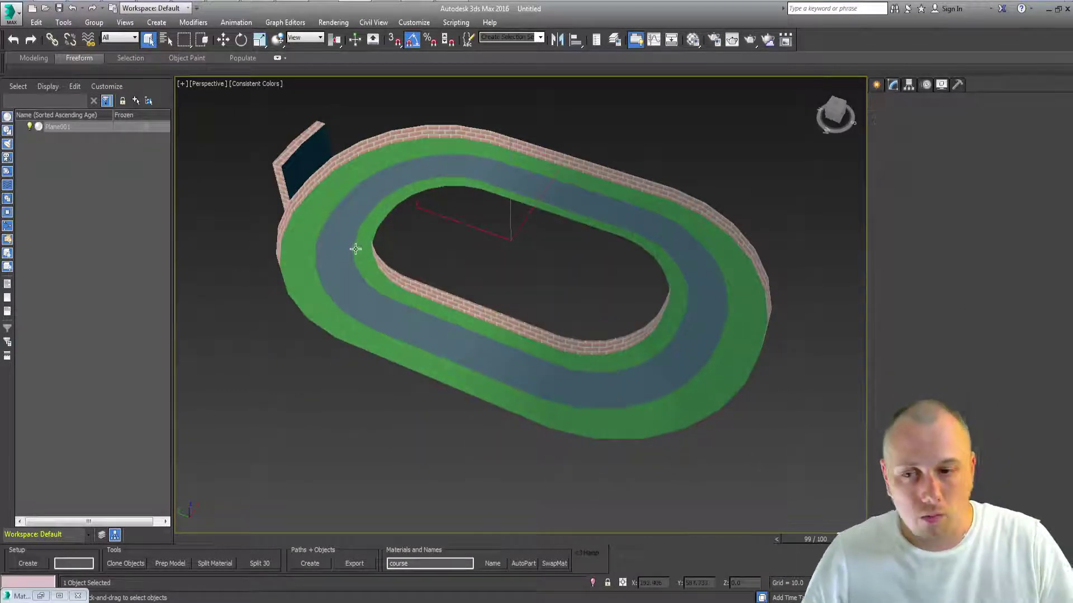
key("ctrl+a")
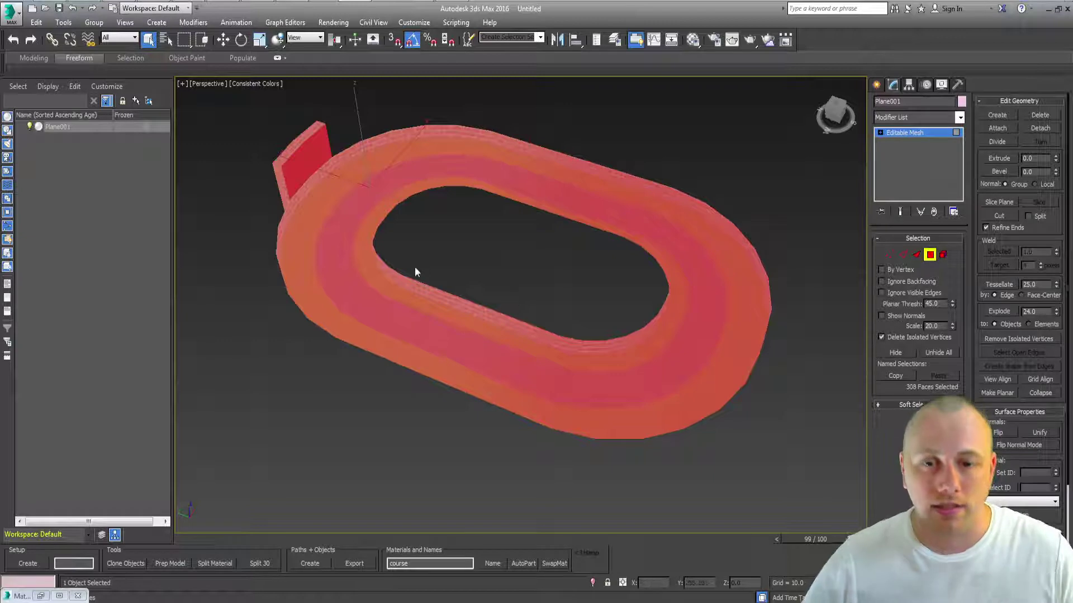
- Run the OK64Max.ms script and close the duplicate copy of its toolbar
left_click(957, 84)
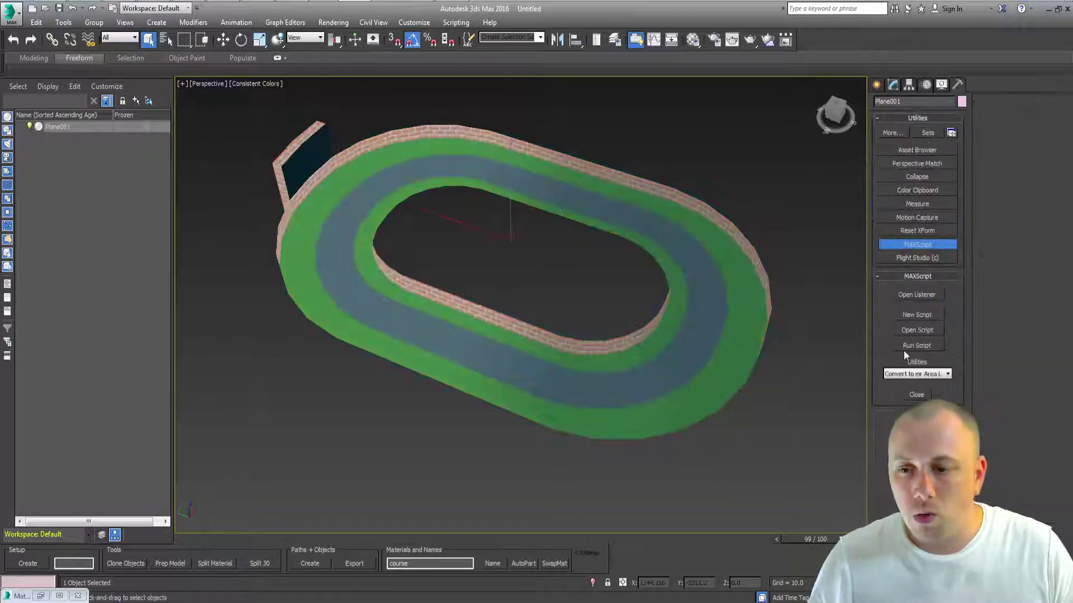
left_click(916, 330)
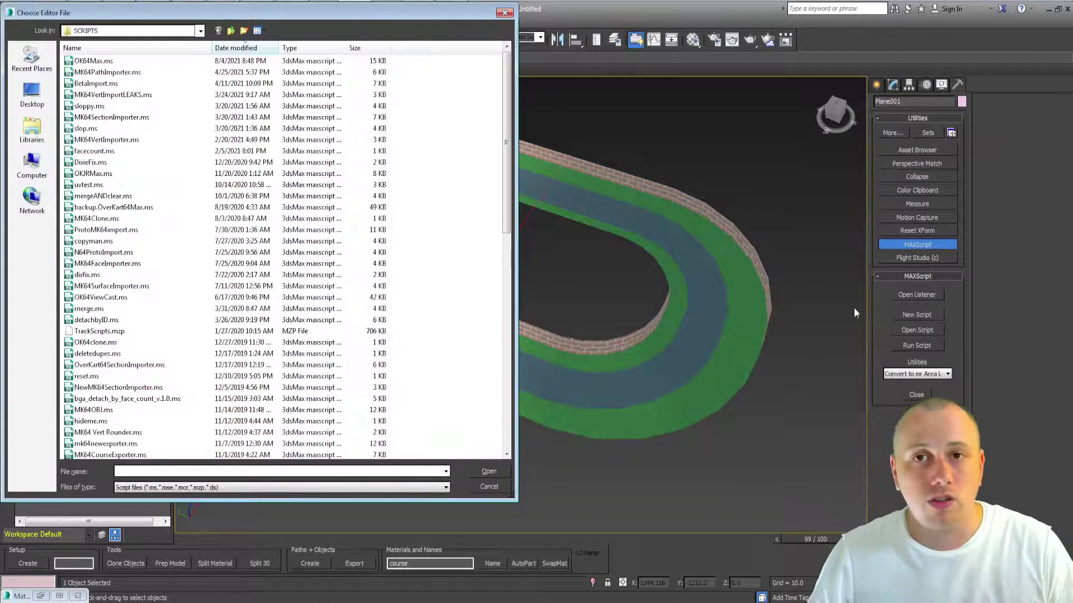
double_click(107, 62)
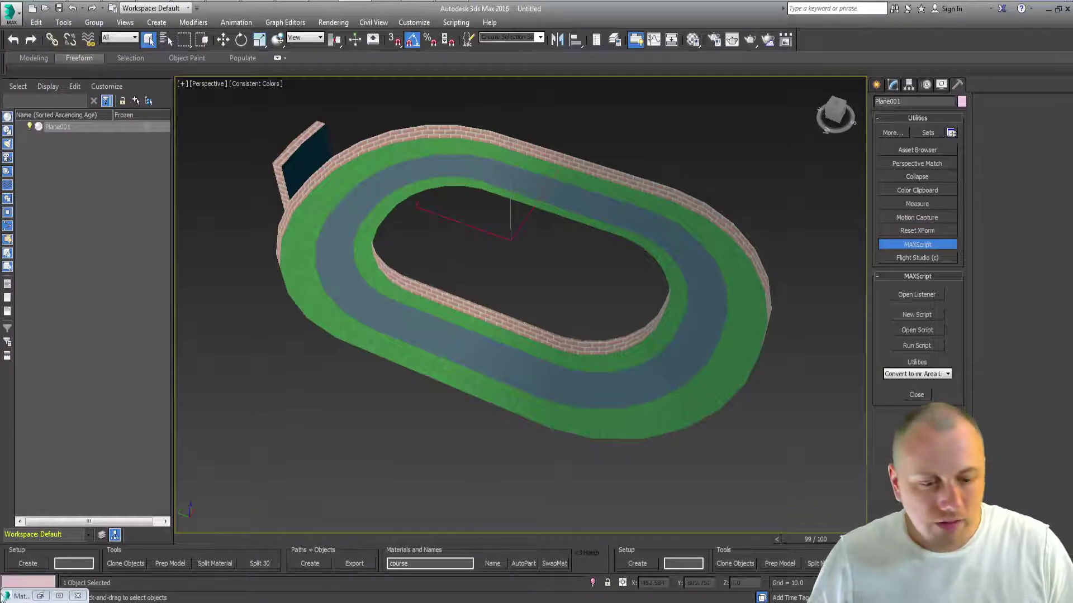
left_click_drag(631, 540, 508, 486)
left_click_drag(634, 547, 424, 368)
left_click(990, 376)
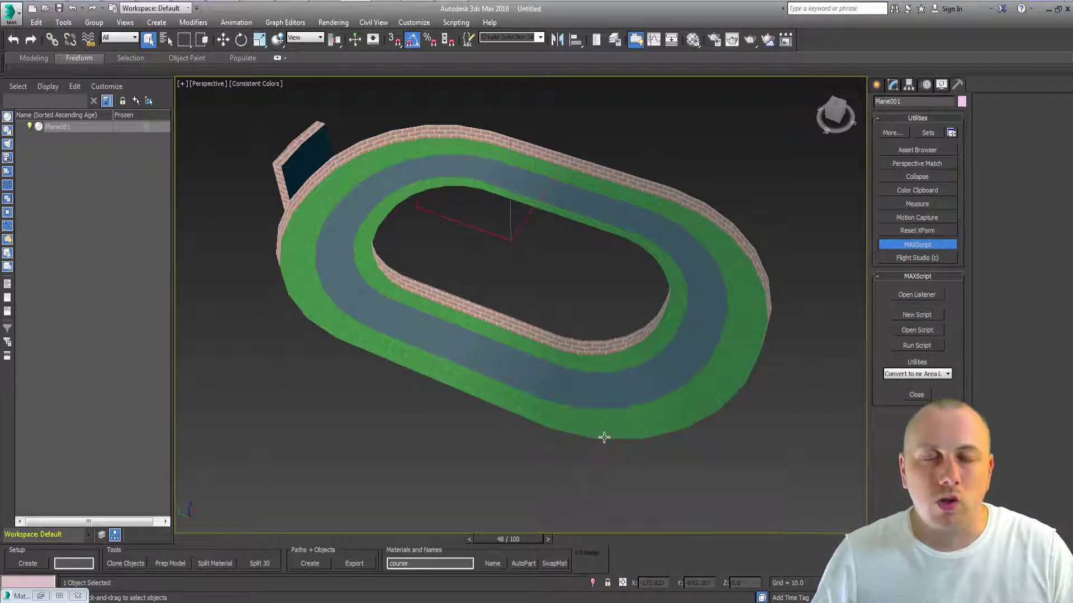
- Rename the track object as Master Course
left_click_drag(926, 102, 688, 108)
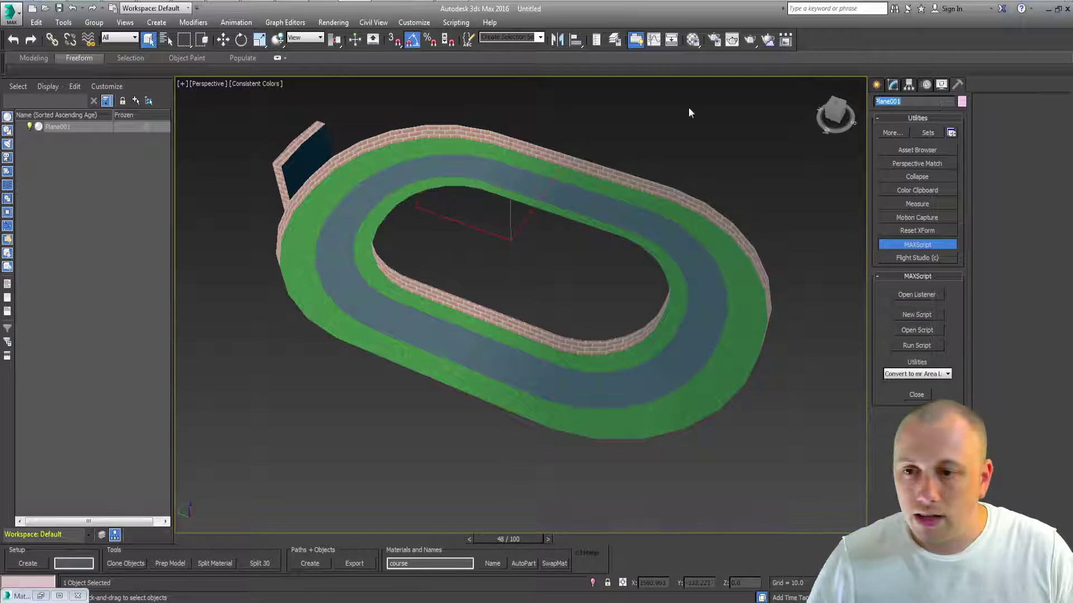
type("Master Course")
key("Return")
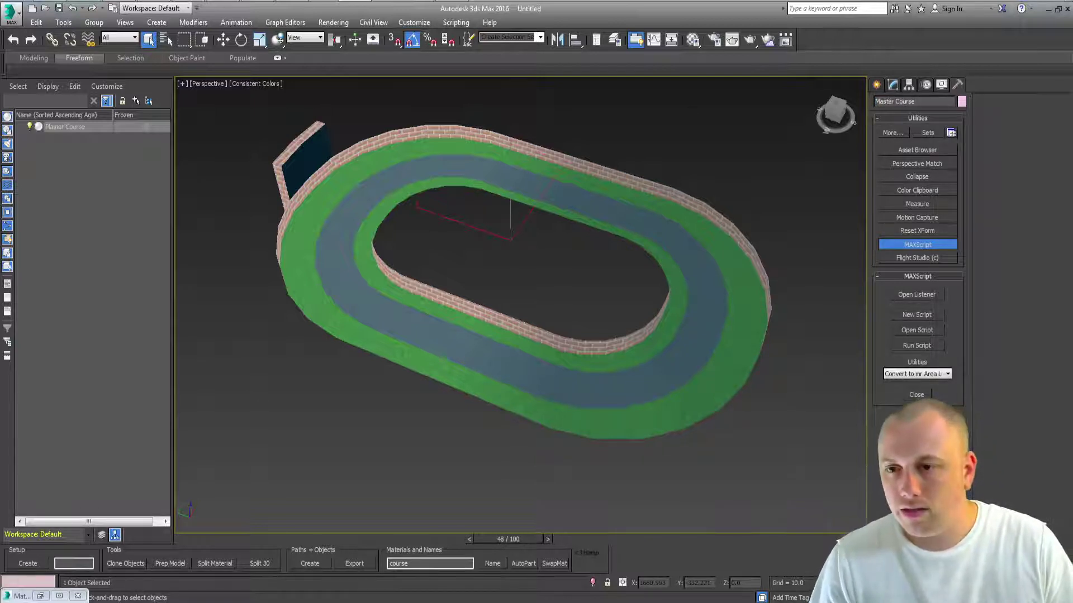
- Create the course setup objects with a section count of 2
middle_click_drag(335, 168, 478, 286, "alt")
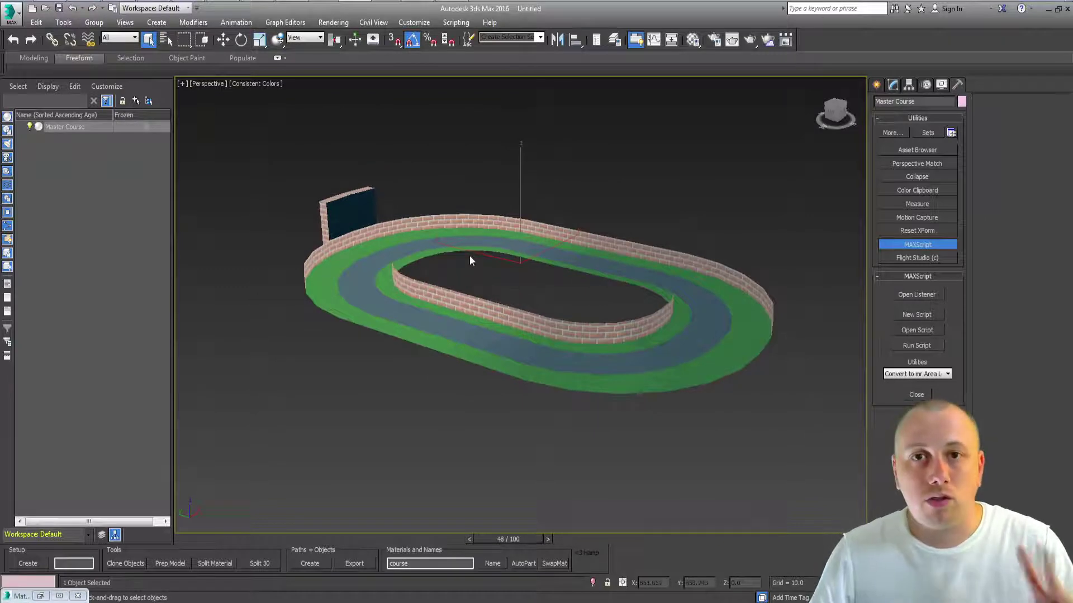
left_click(70, 564)
type("2")
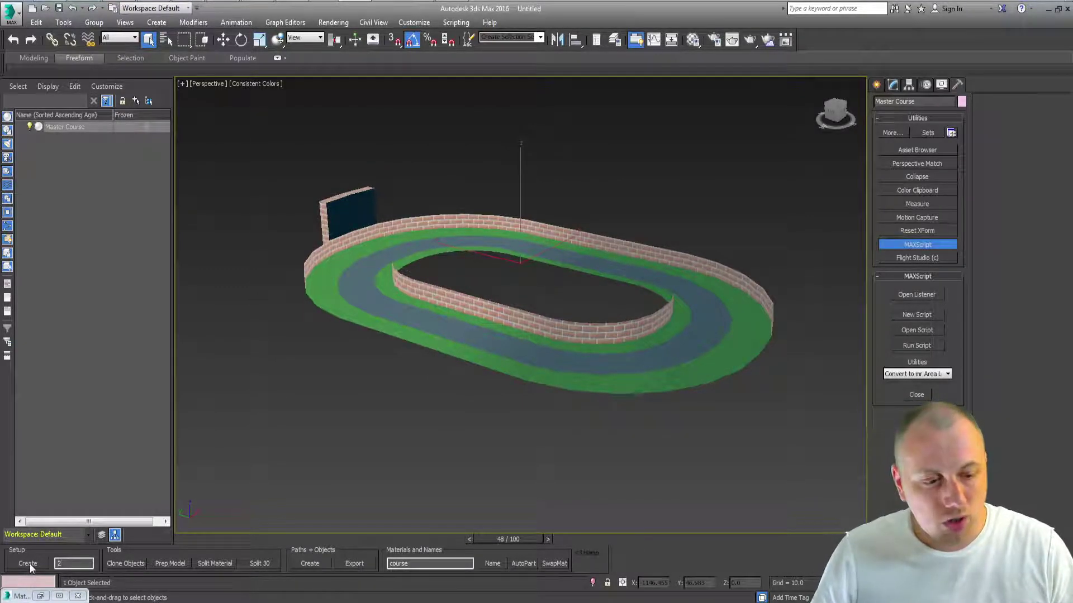
left_click(29, 567)
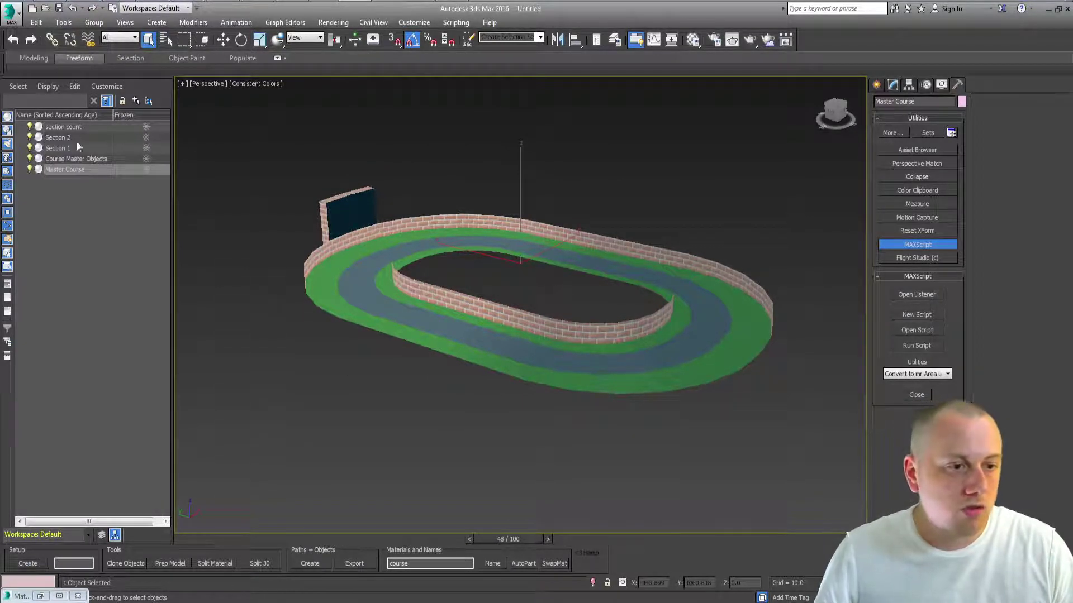
- Examine the Section 1, Section 2 and Course Master Objects boxes up close in the viewport
left_click(62, 147)
left_click(60, 140, "ctrl")
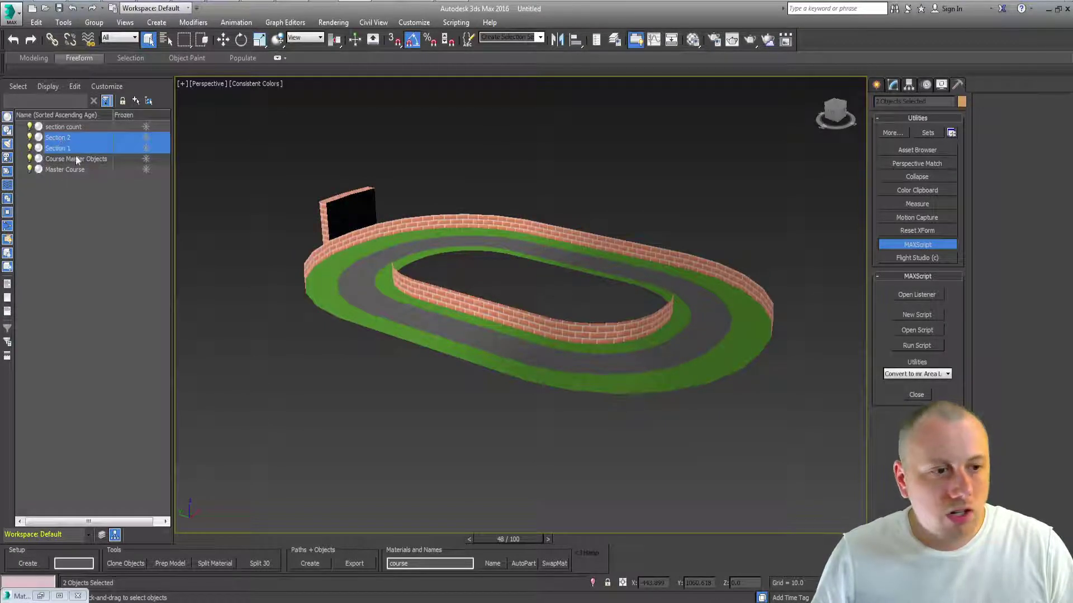
left_click(76, 159, "ctrl")
key("z")
scroll(416, 402, "down", 4)
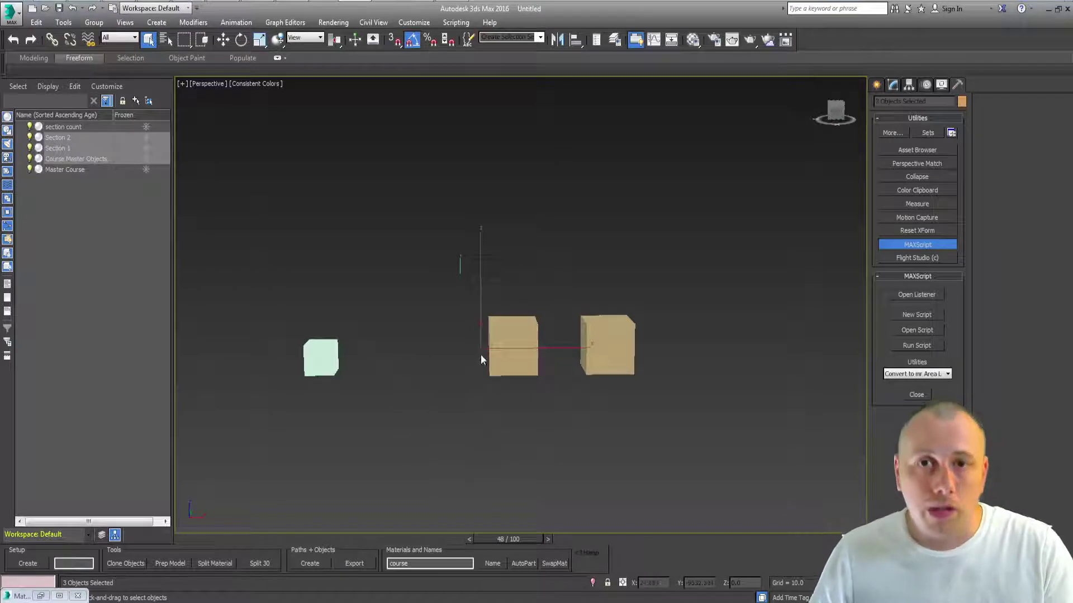
middle_click_drag(642, 367, 486, 400, "alt")
left_click(464, 348)
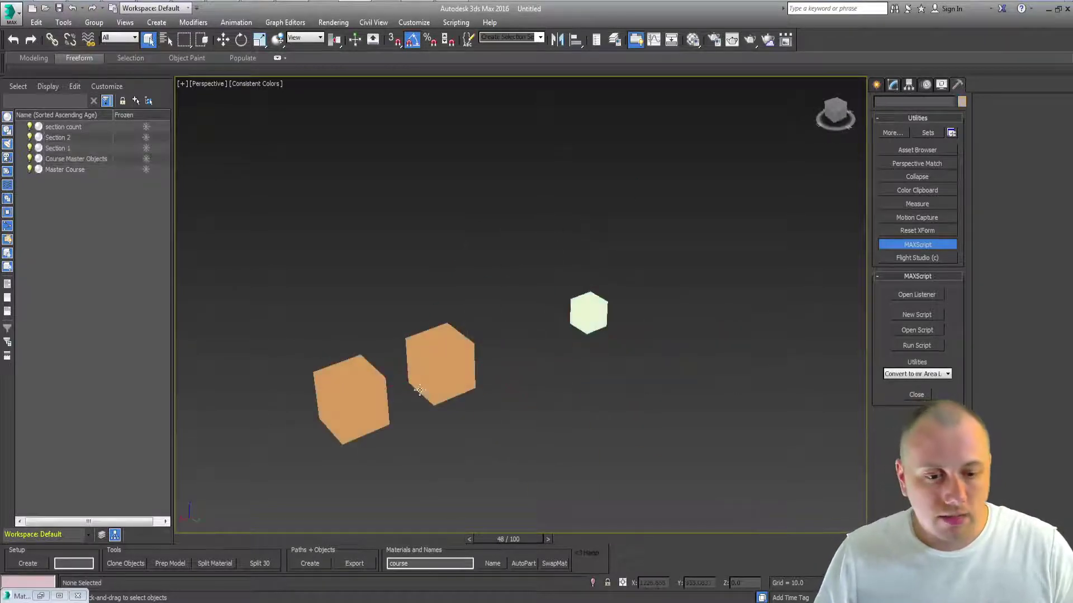
left_click(441, 349)
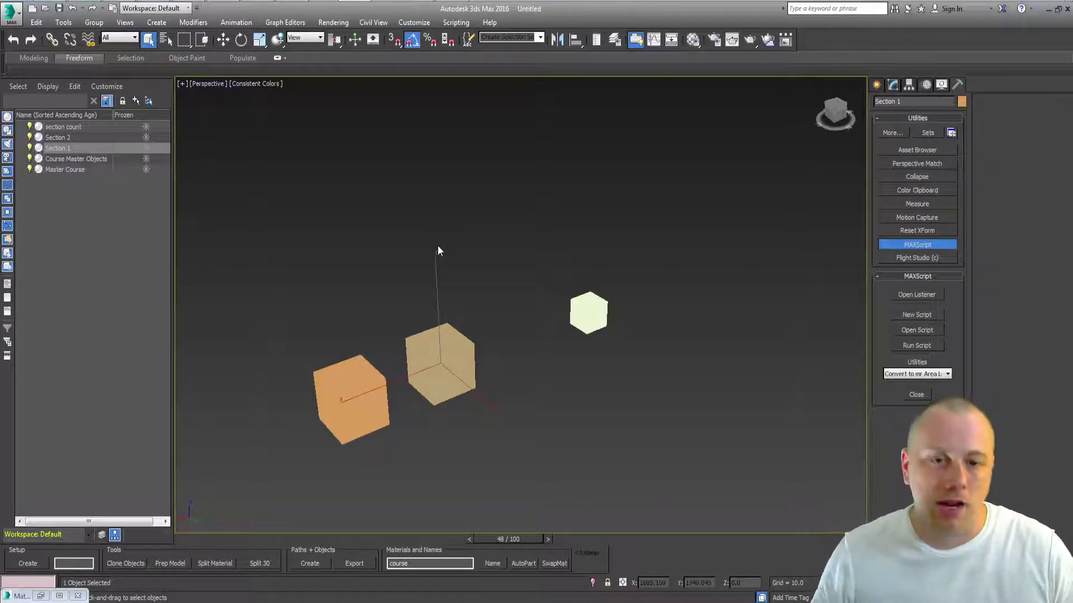
left_click(589, 292)
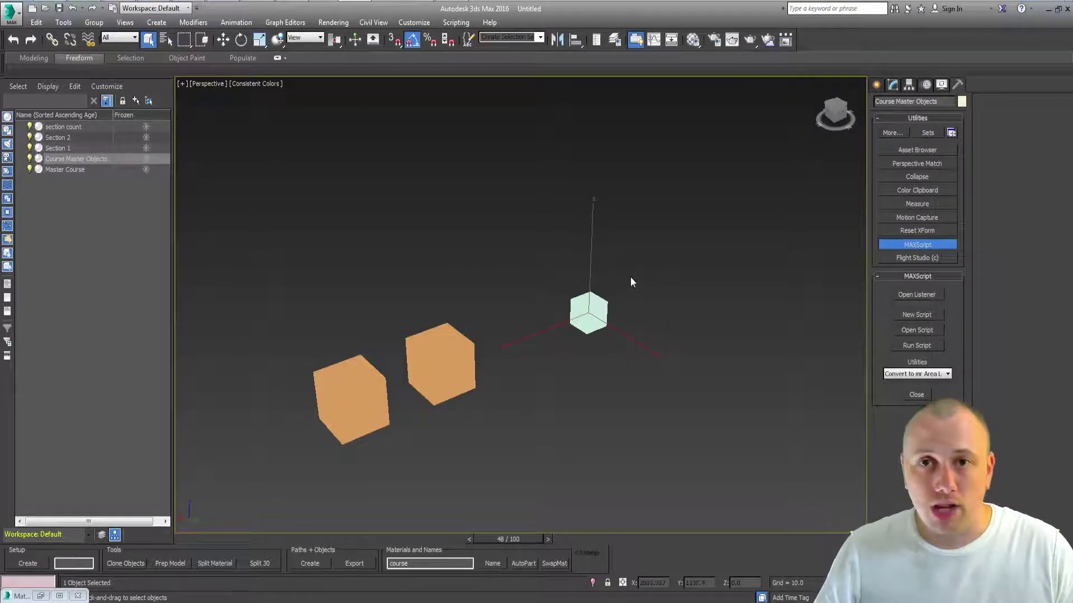
left_click(440, 361)
left_click(338, 392, "ctrl")
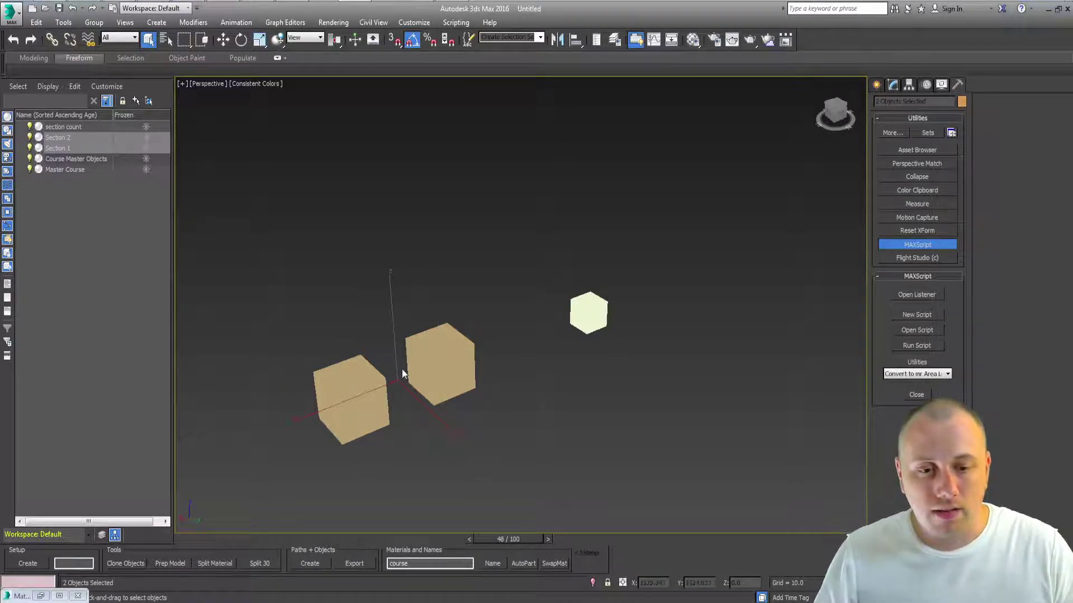
left_click(591, 316)
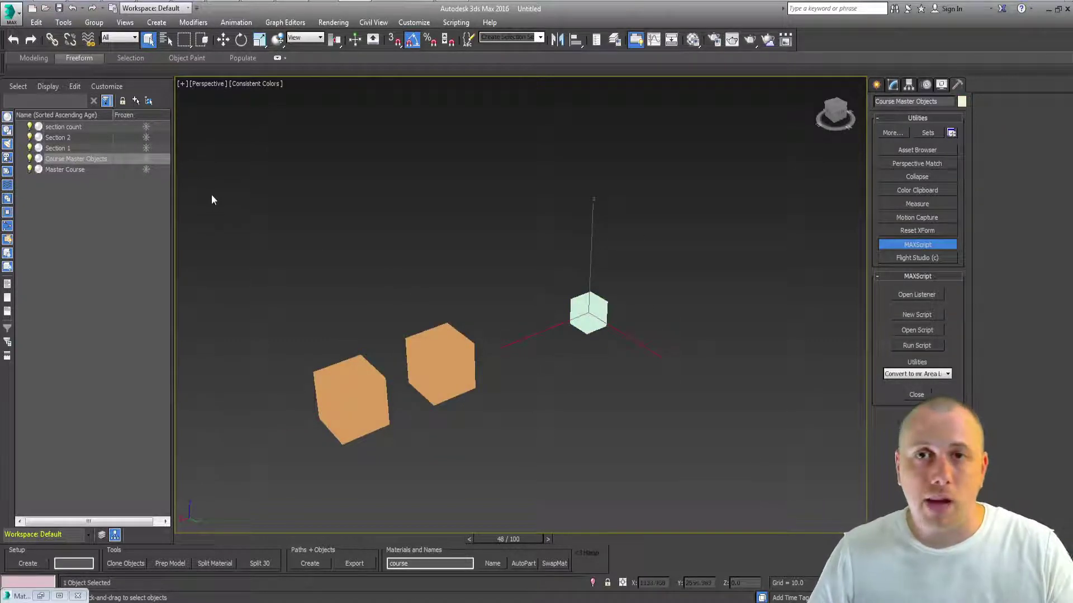
- Clone the Master Course object as a copy named Surface
key("z")
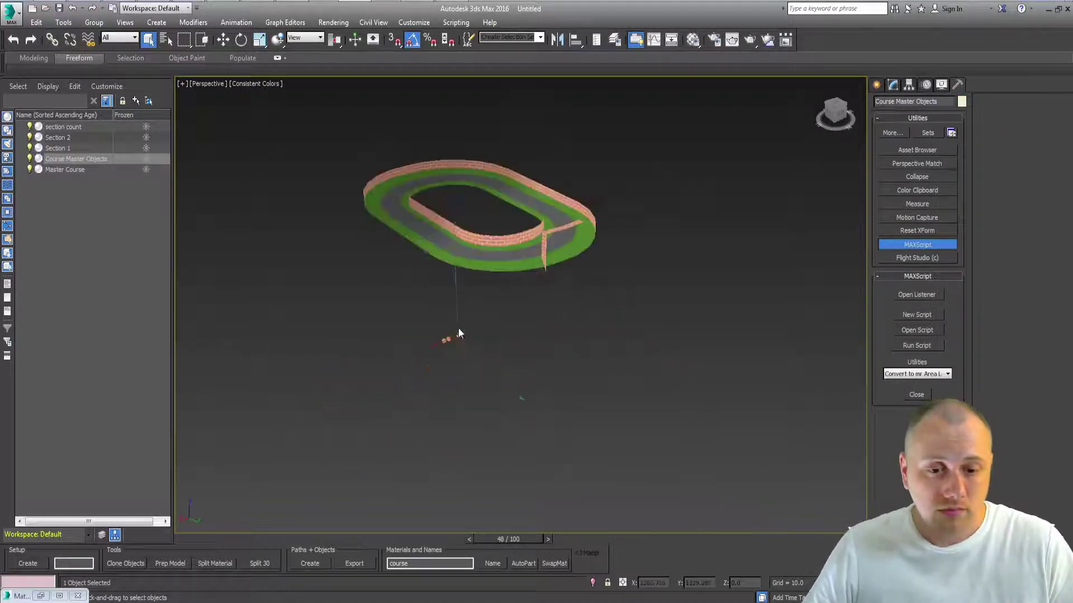
scroll(449, 287, "down", 10)
left_click(450, 116)
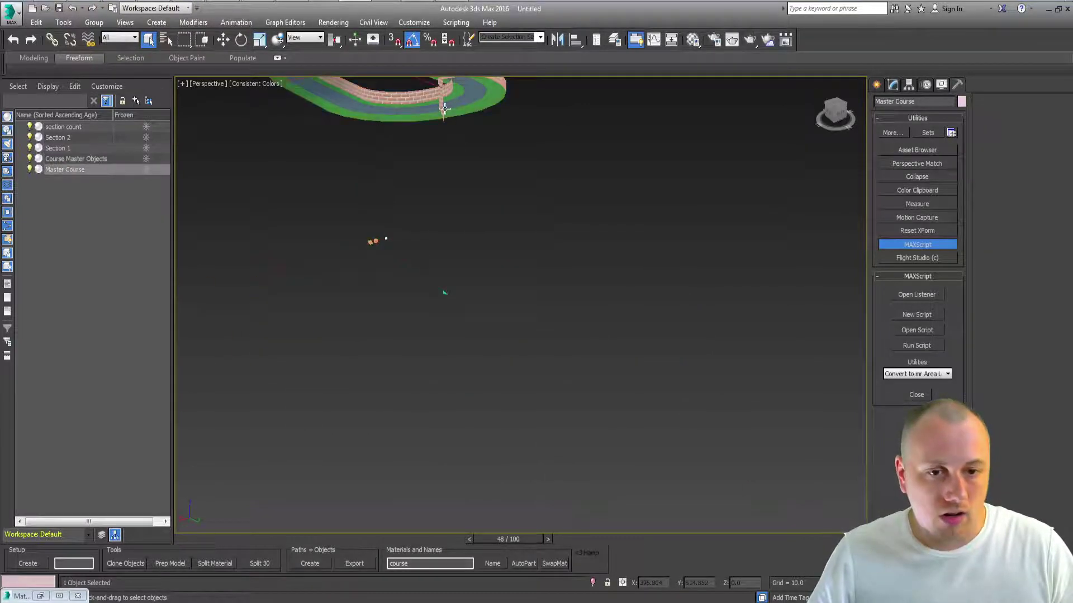
key("z")
scroll(588, 290, "up", 5)
middle_click_drag(579, 312, 570, 256, "alt")
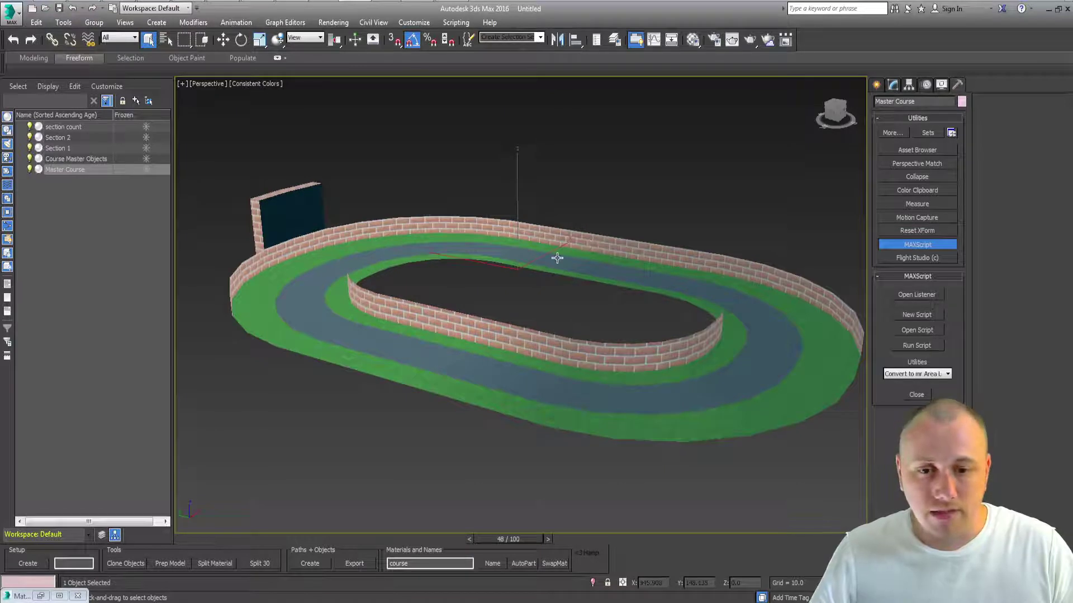
key("ctrl+v")
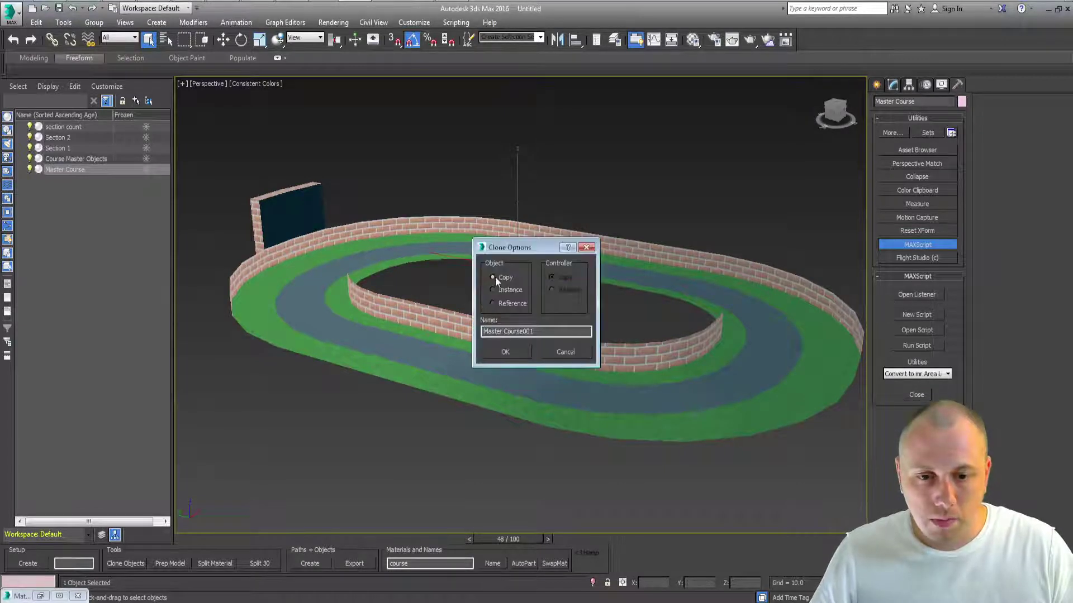
double_click(489, 333)
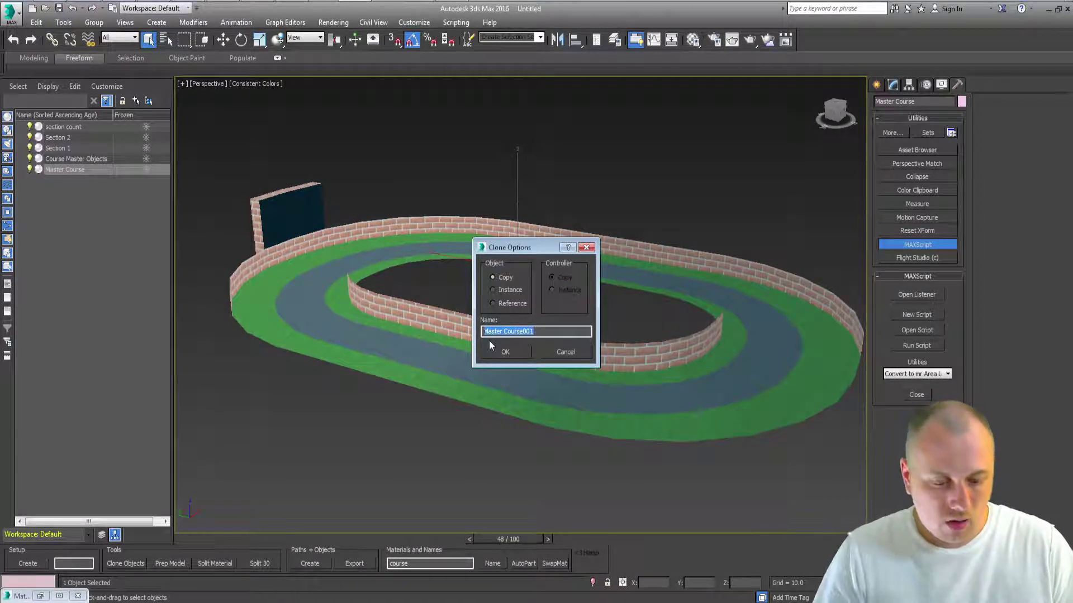
type("Surface")
key("Return")
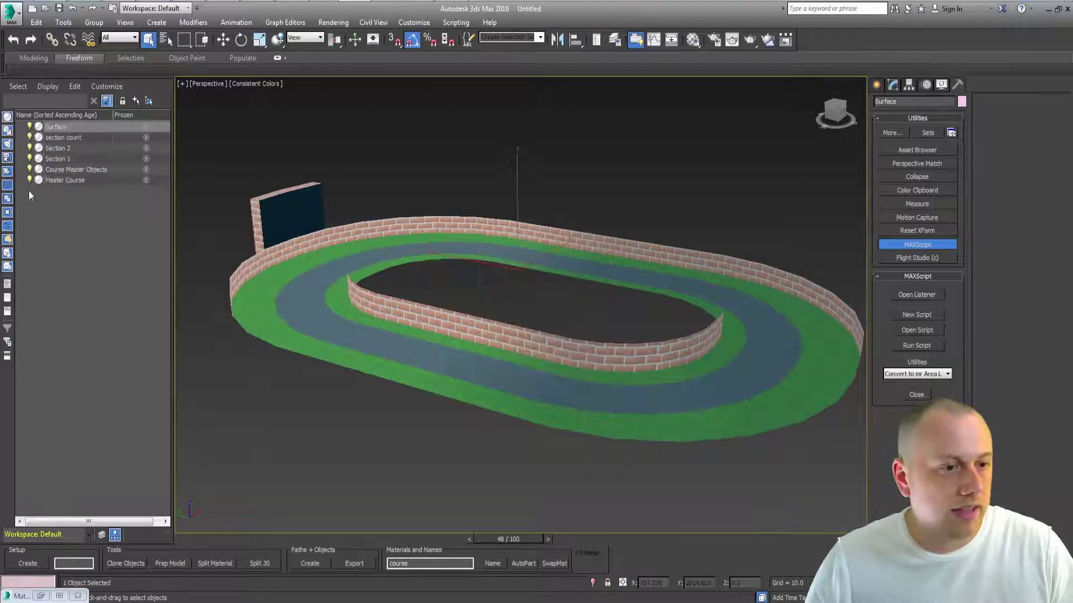
- Hide the Course Master Objects box
left_click(40, 173)
left_click(31, 172)
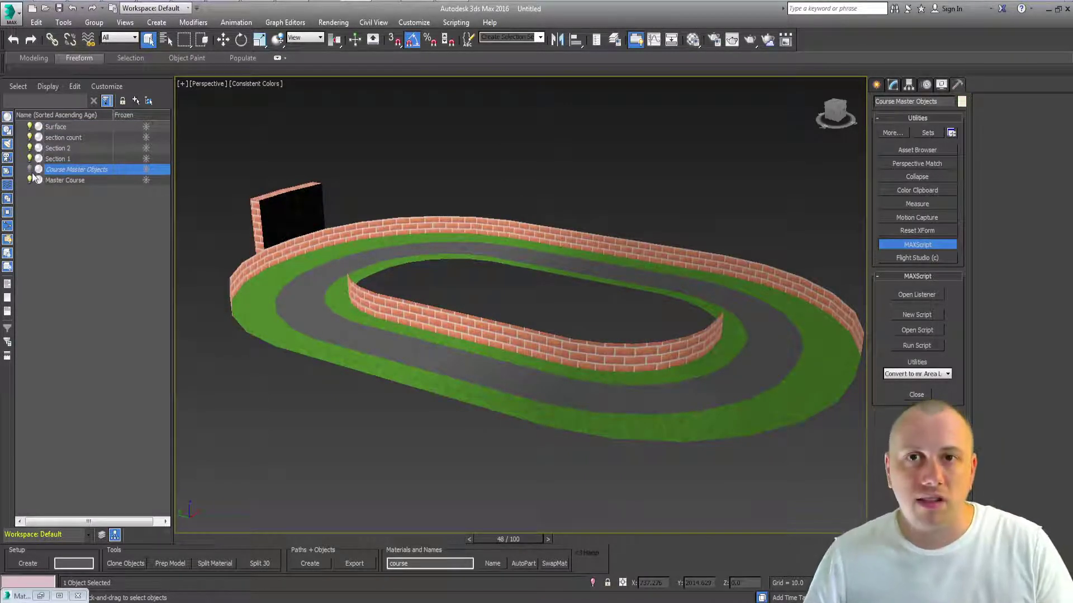
- Delete the faces of the tall black screen and its brick frame from the Surface mesh
left_click(367, 251)
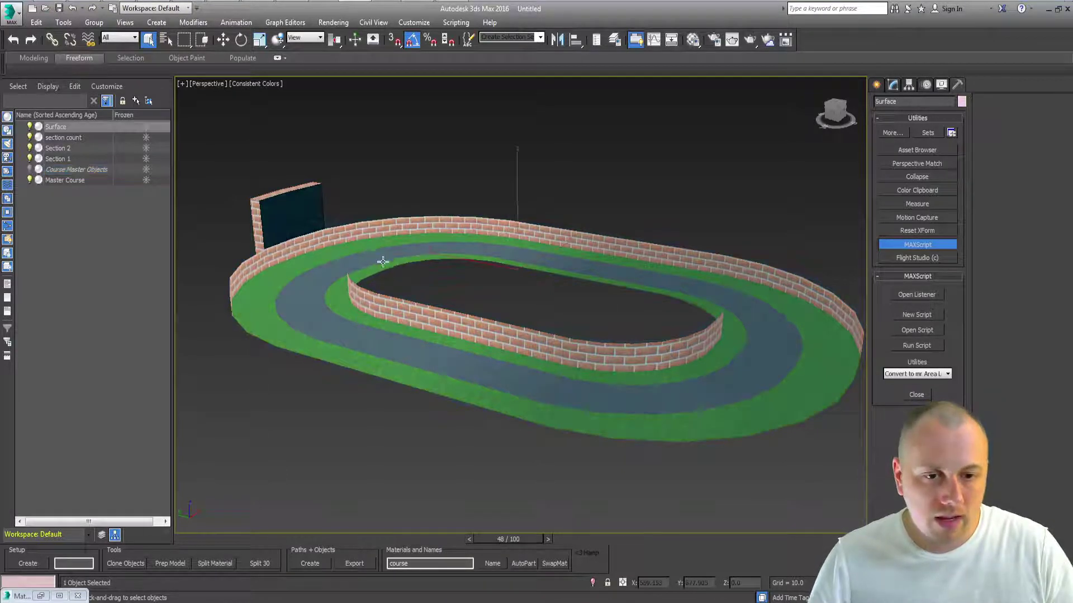
key("3")
middle_click_drag(759, 322, 391, 296, "alt")
left_click_drag(404, 301, 414, 306)
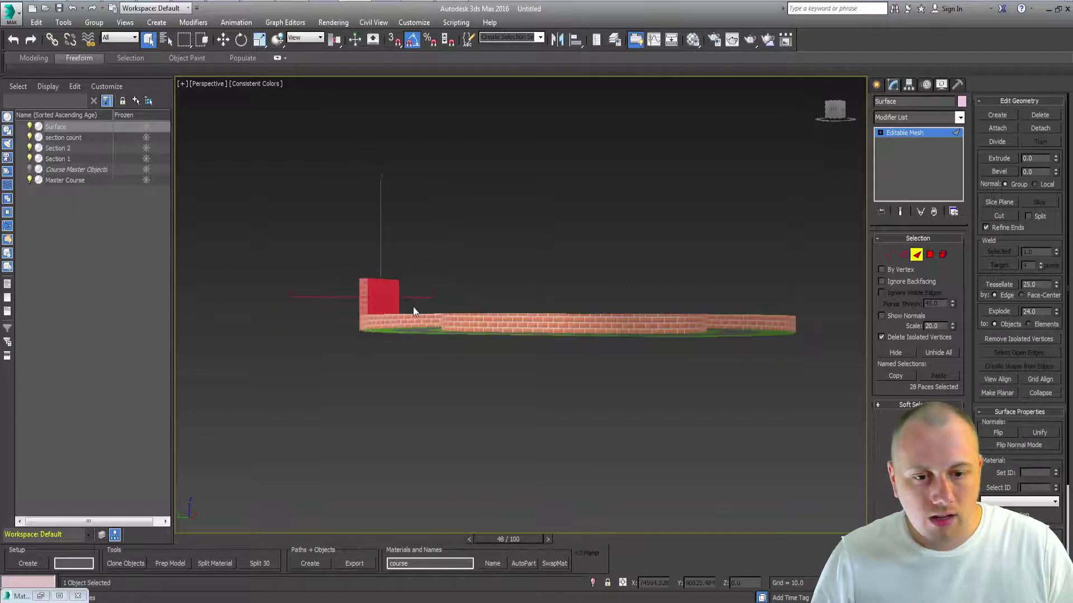
key("z")
middle_click_drag(359, 354, 468, 385, "alt")
key("Delete")
scroll(469, 385, "down", 5)
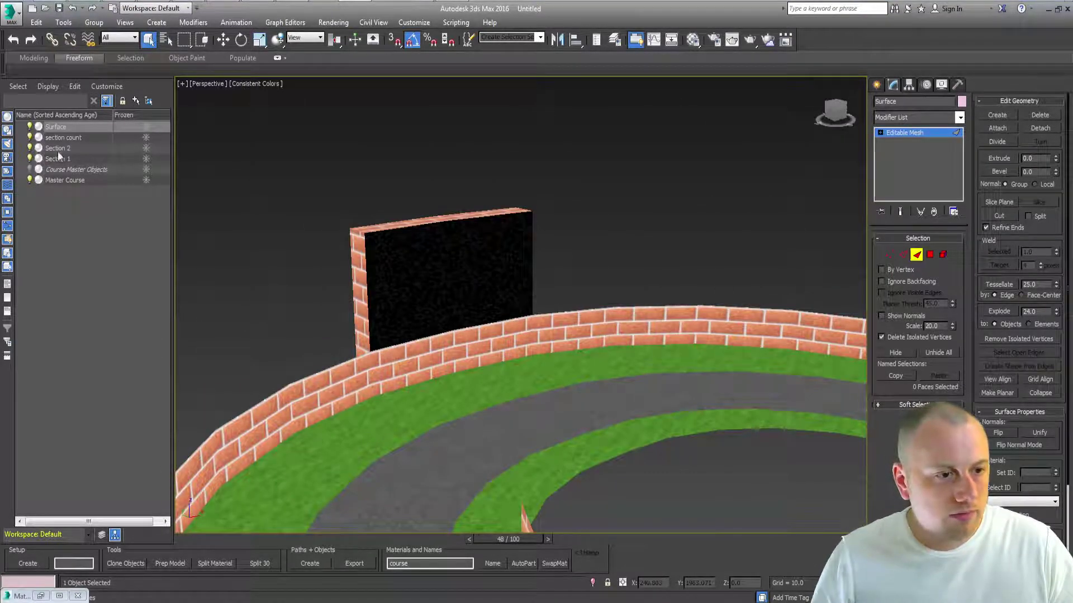
- Hide the Master Course object so only the Surface copy of the track is displayed
left_click(45, 180)
left_click(29, 180)
scroll(471, 269, "down", 10)
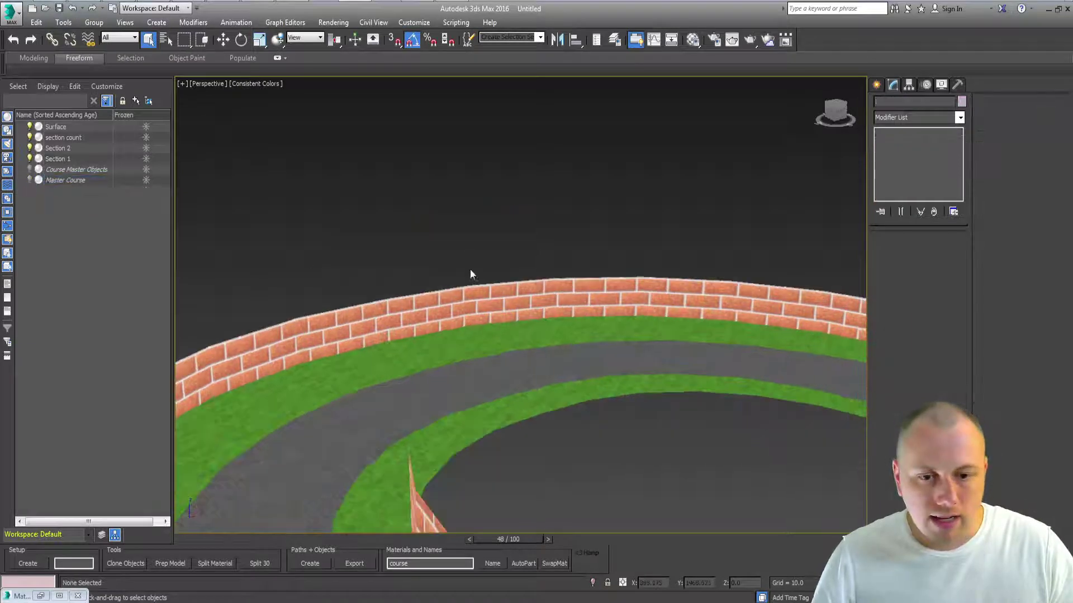
middle_click_drag(520, 367, 335, 218, "alt")
- Detach the faces of the northern half of the Surface track, as seen from above, as an object named s1
left_click(656, 325)
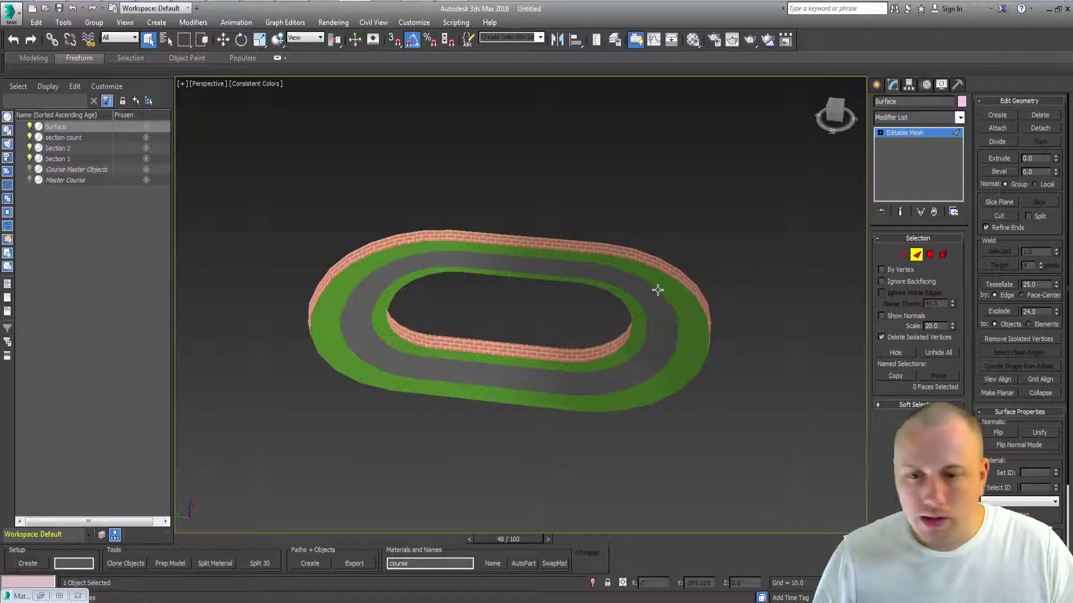
key("t")
middle_click_drag(513, 311, 406, 391)
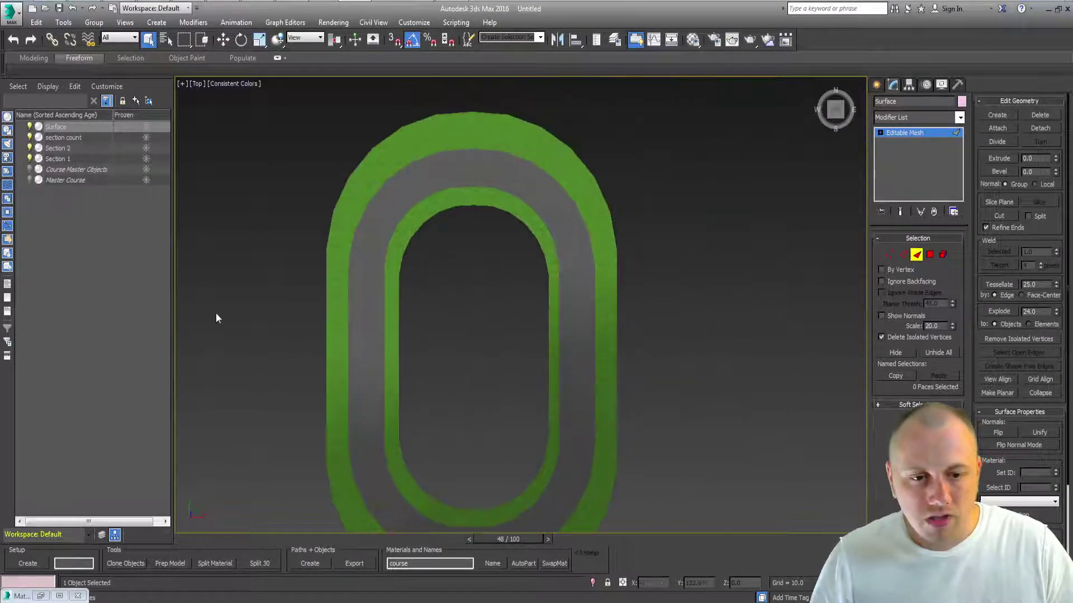
left_click_drag(264, 329, 714, 107)
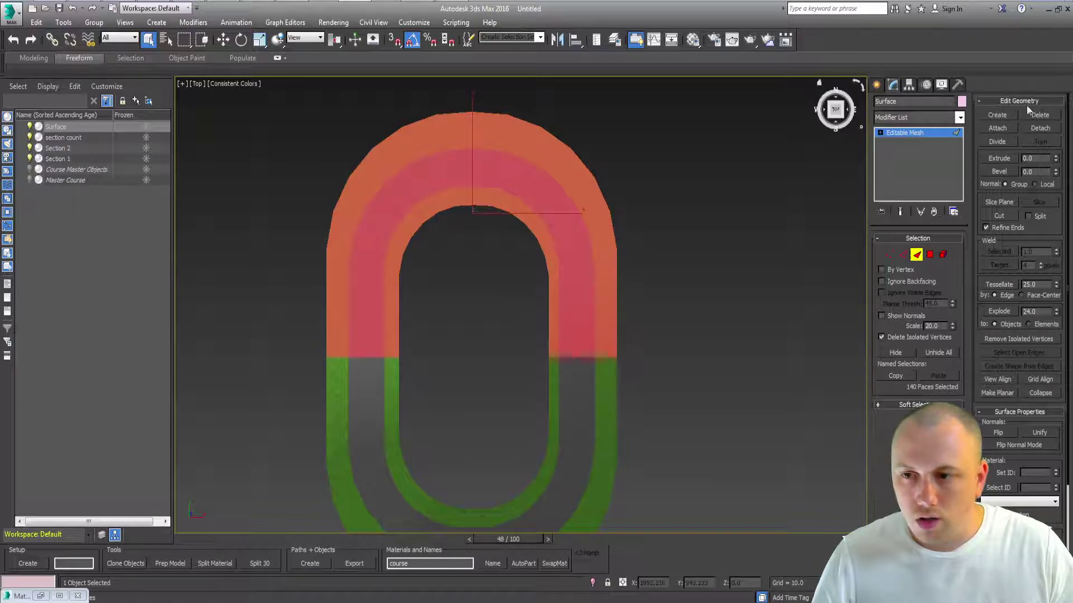
left_click(1040, 128)
type("s1")
key("Return")
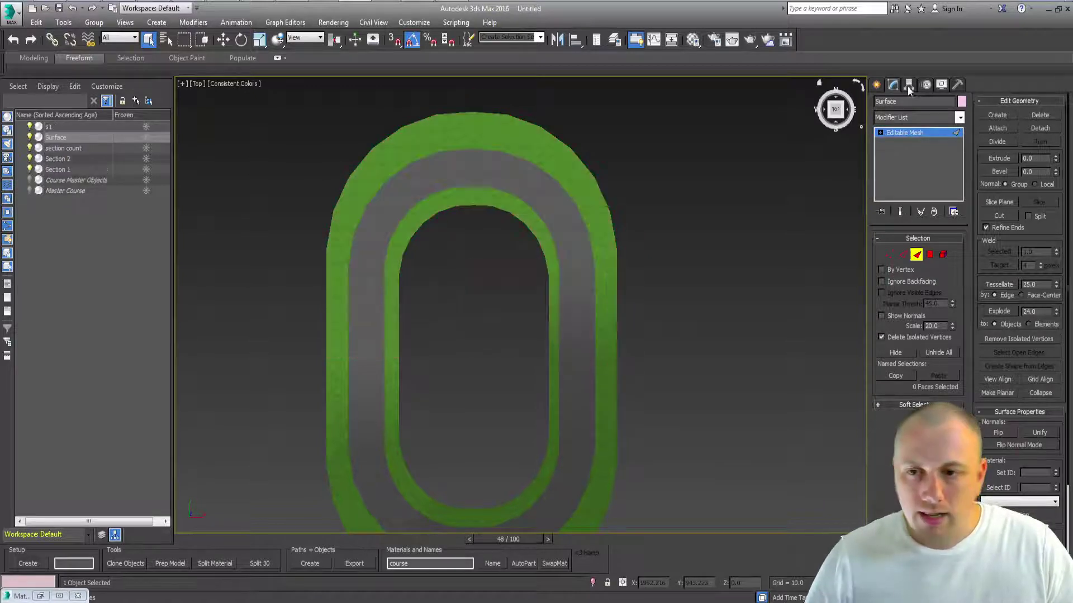
- Rename the remaining half of the Surface track as s2 and select the s1 object
left_click_drag(900, 102, 863, 103)
type("s2")
key("Return")
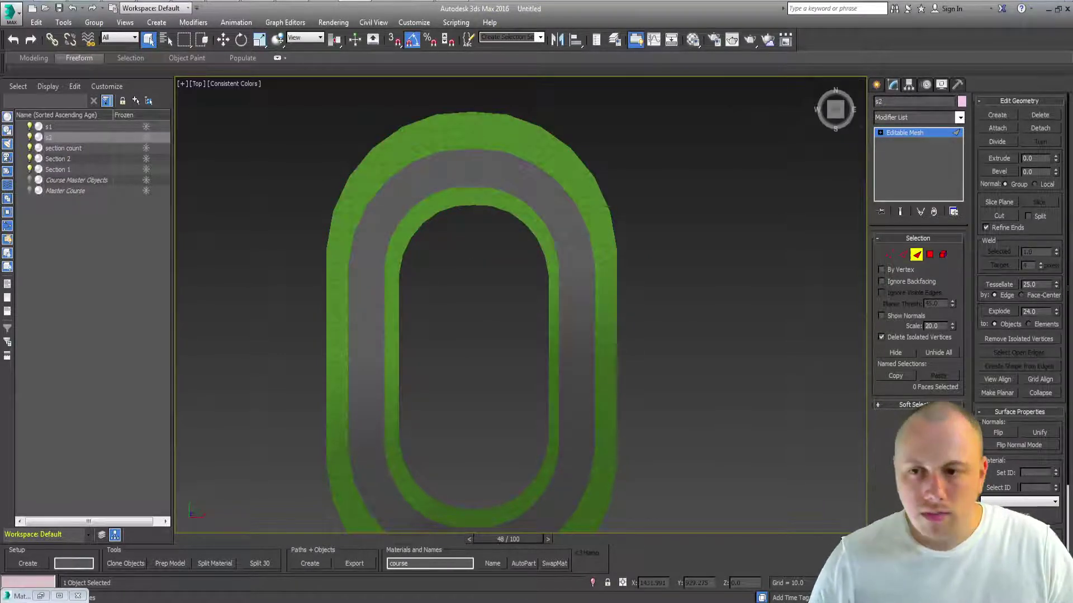
left_click(51, 128)
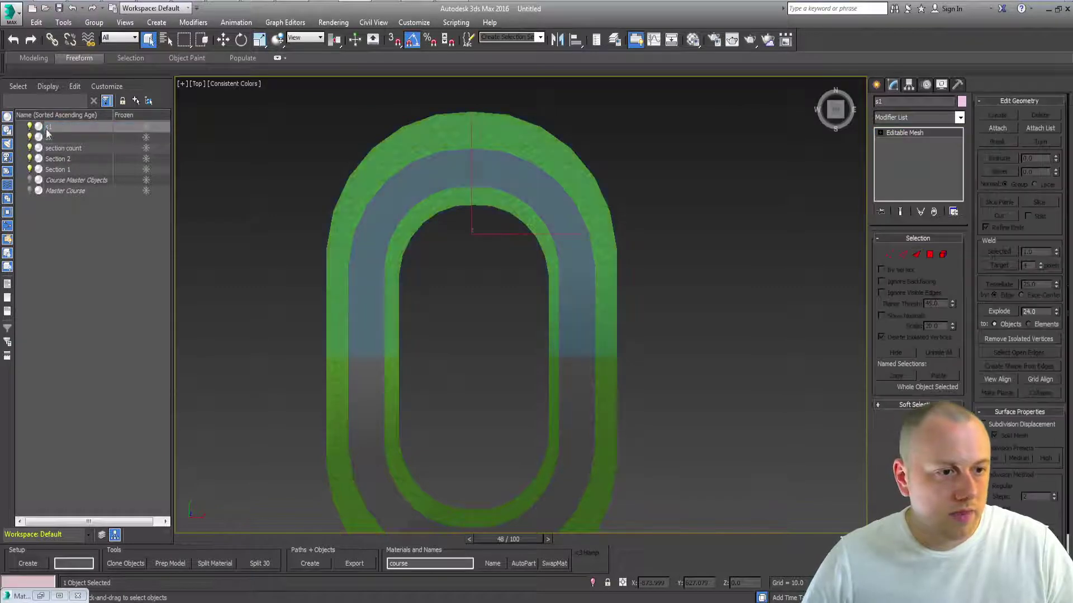
- Make s1 a child of Section 1 and s2 a child of Section 2 in the scene hierarchy
left_click_drag(61, 179, 64, 169)
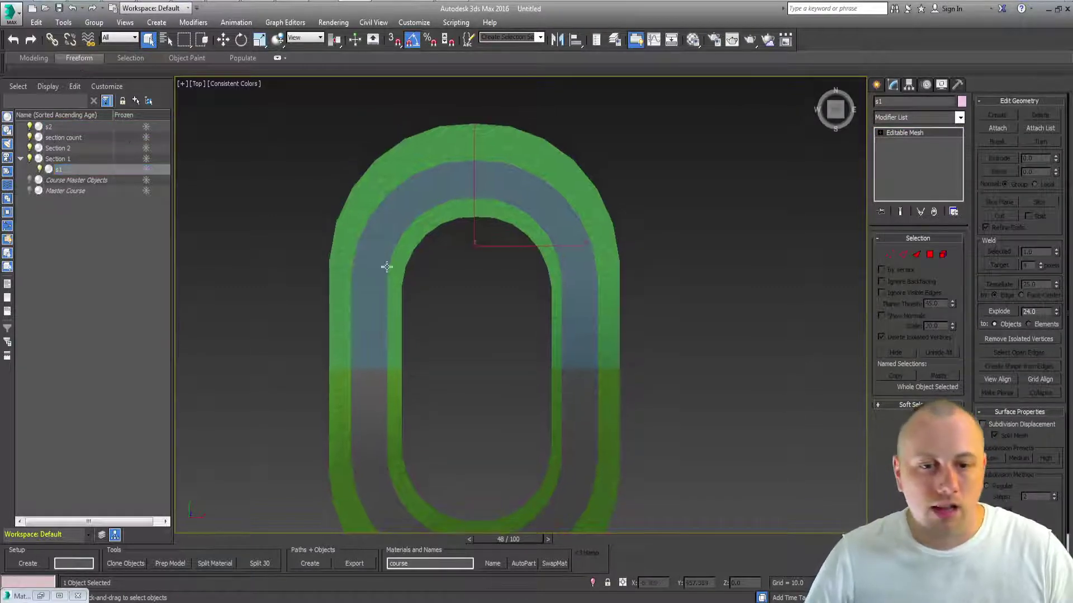
key("4")
left_click(404, 357)
middle_click_drag(393, 377, 216, 212, "alt")
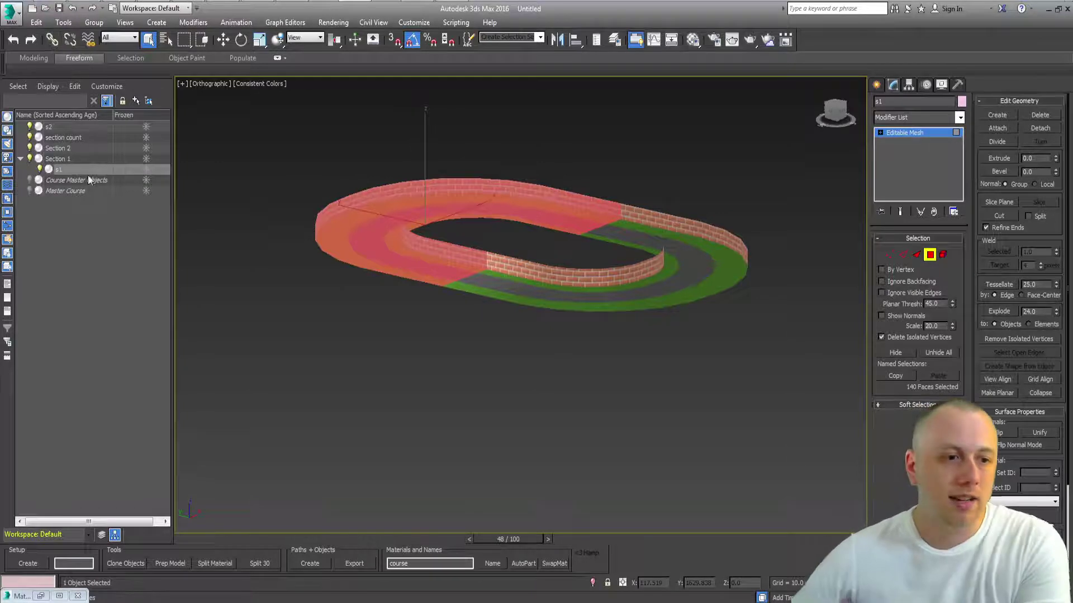
left_click(49, 127)
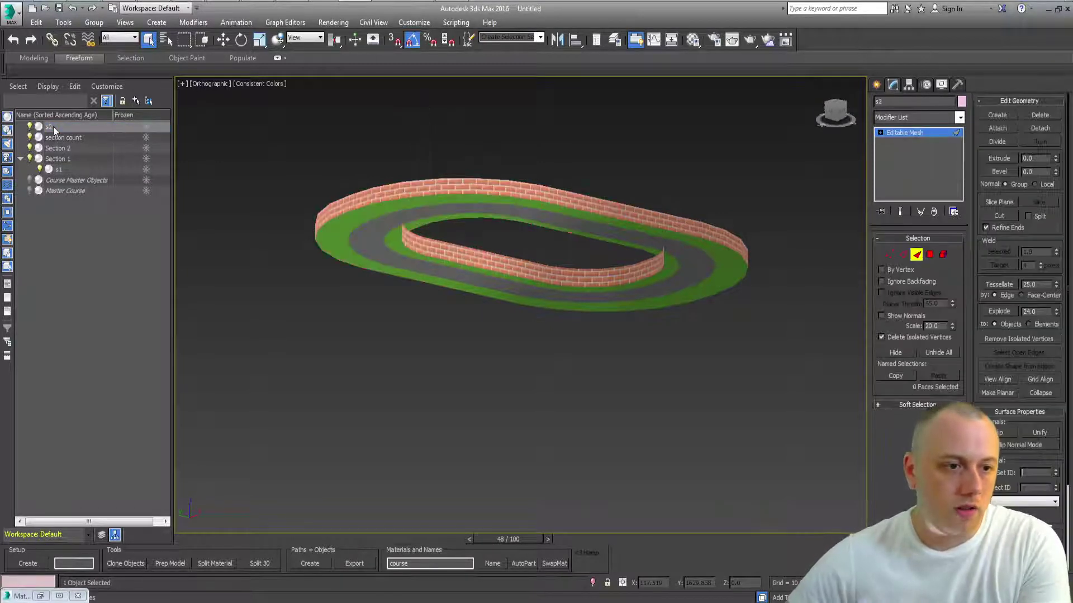
left_click_drag(96, 159, 93, 148)
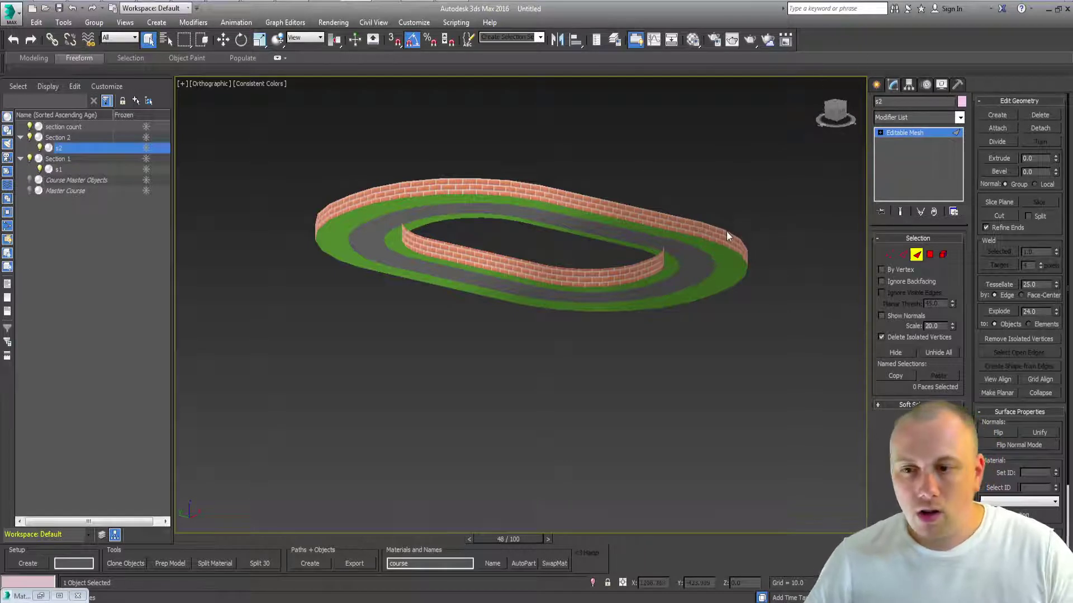
- Examine all faces of s2 and individual road and grass faces of s1 to compare their materials
key("ctrl+a")
middle_click_drag(554, 262, 608, 258, "alt")
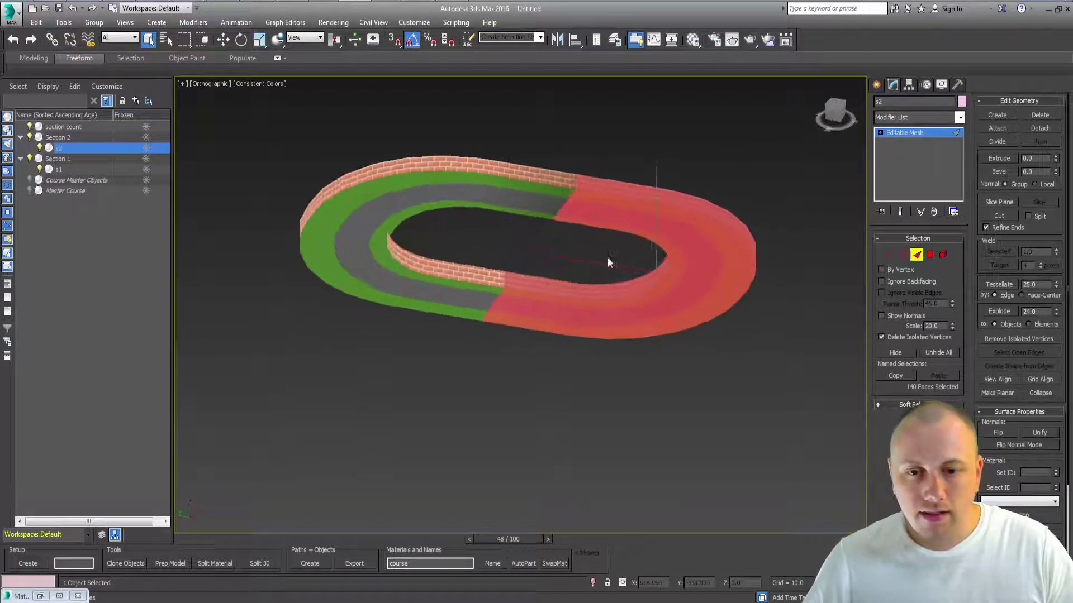
left_click(59, 170, "ctrl")
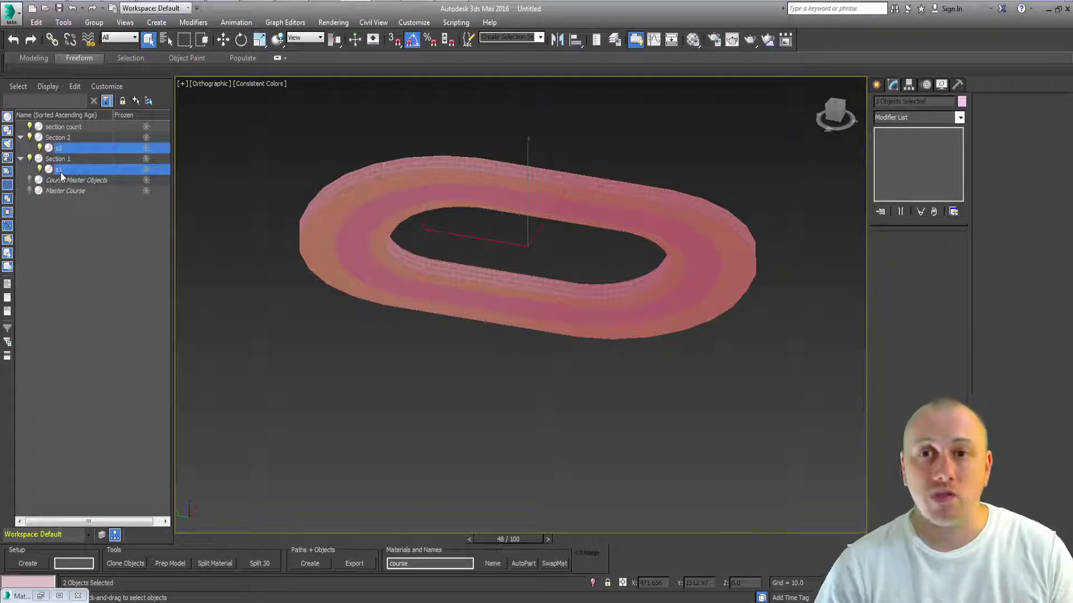
left_click(60, 171)
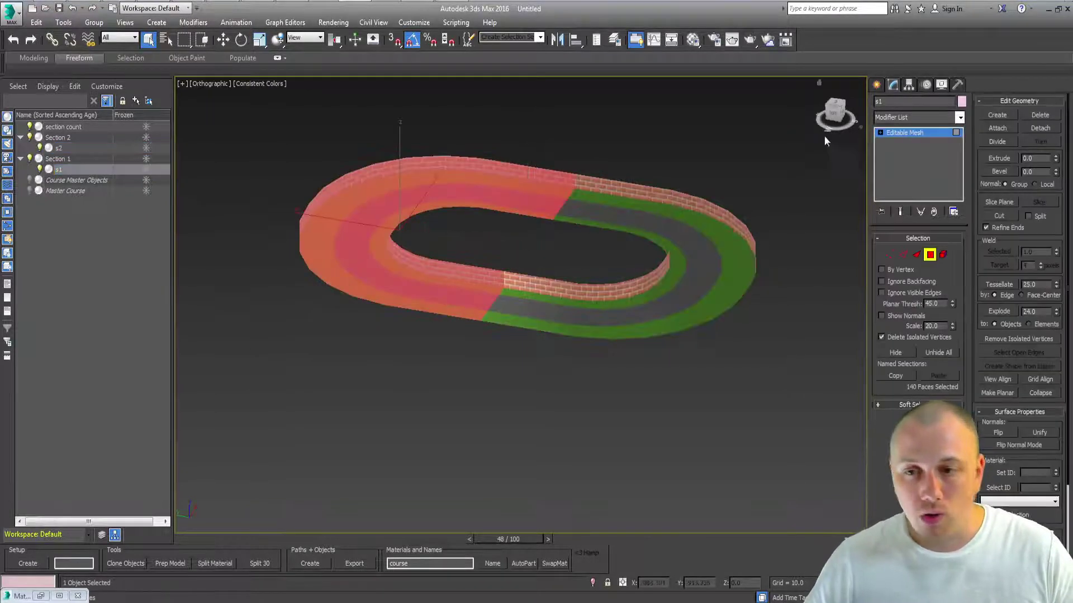
left_click(379, 265)
left_click(367, 269)
key("z")
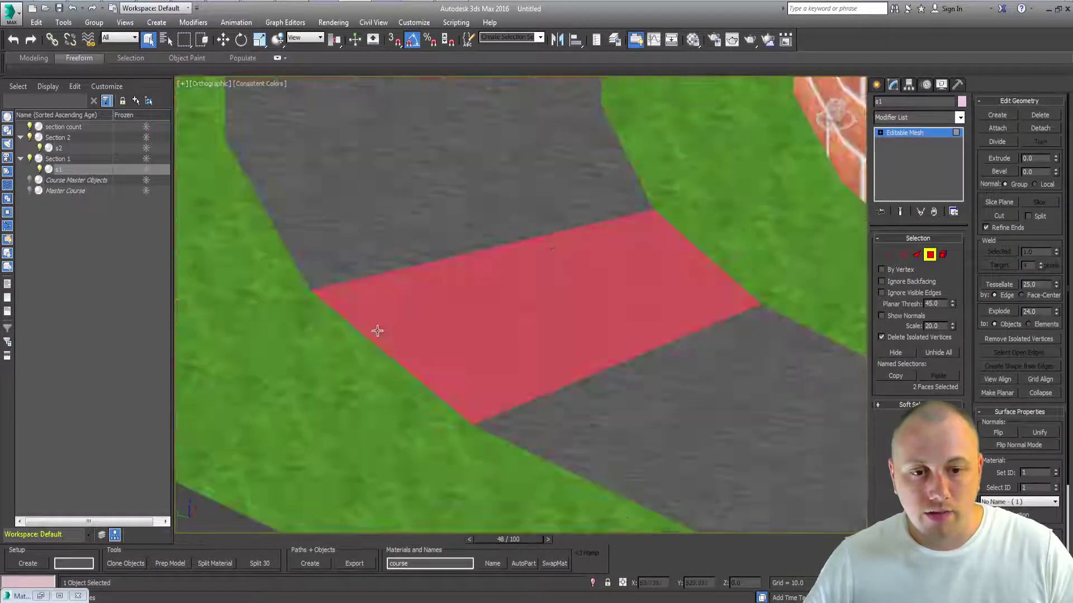
middle_click_drag(376, 330, 373, 402, "alt")
middle_click_drag(341, 223, 352, 374)
left_click(320, 363)
key("p")
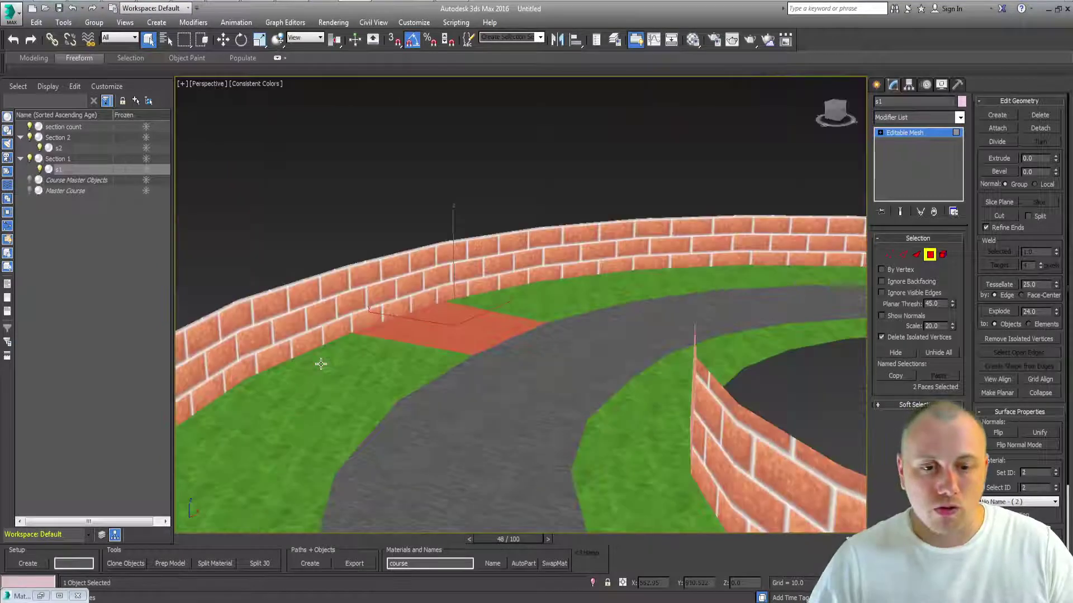
left_click(493, 383)
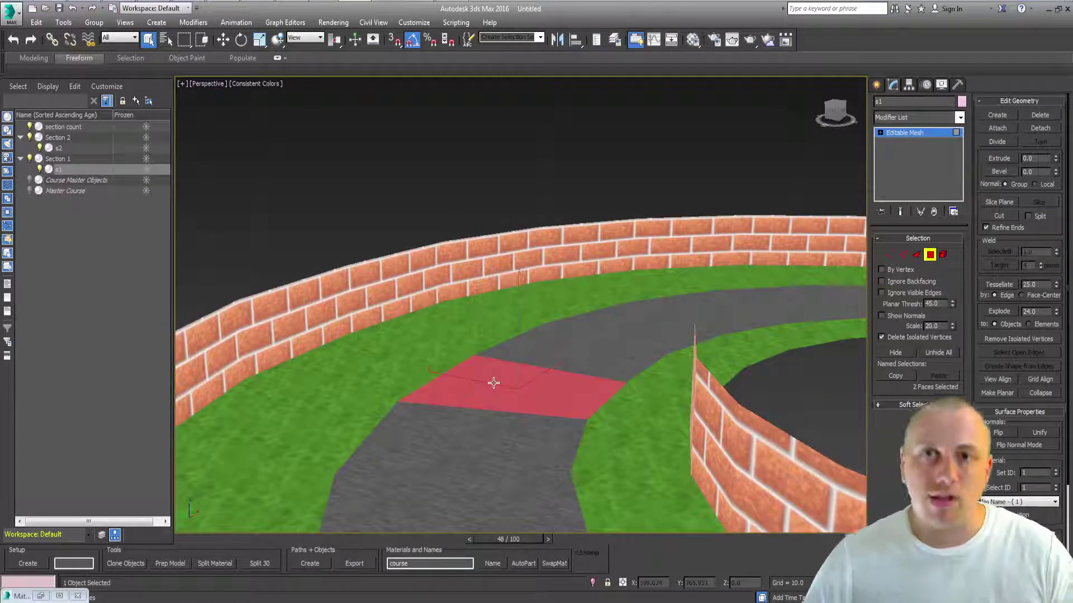
- Split the s1 and s2 objects into separate objects by material with Split Material
left_click(78, 149, "ctrl")
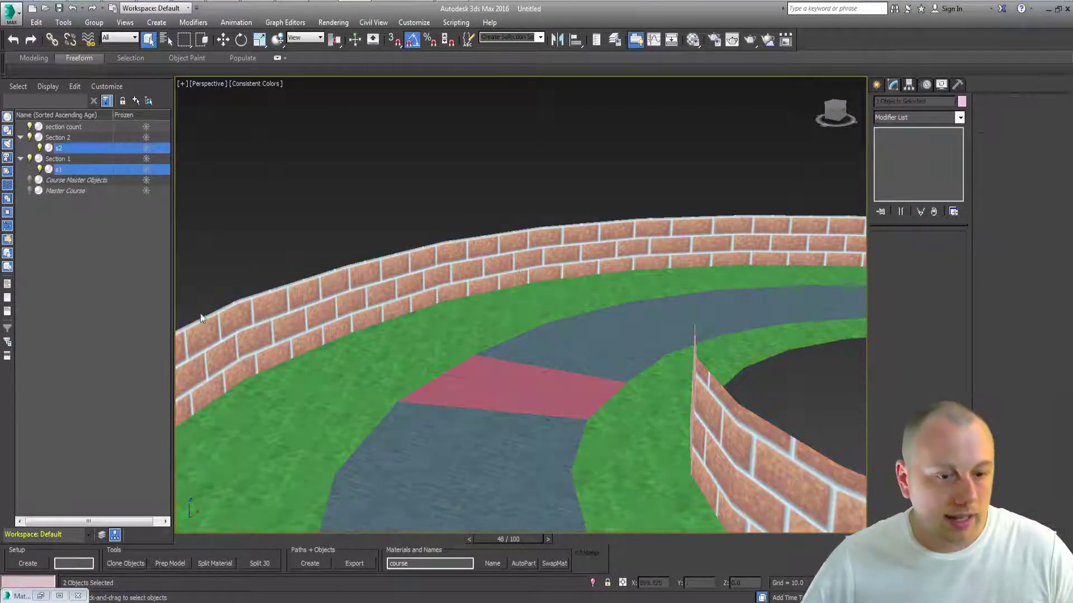
left_click(212, 563)
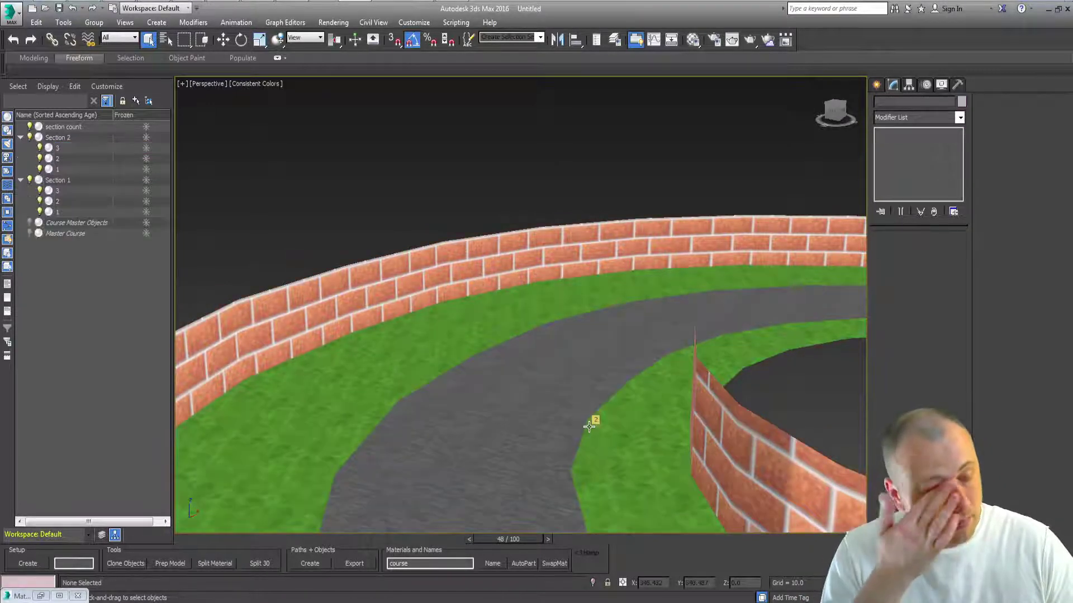
middle_click_drag(632, 368, 458, 383, "alt")
left_click(876, 84)
scroll(676, 262, "down", 5)
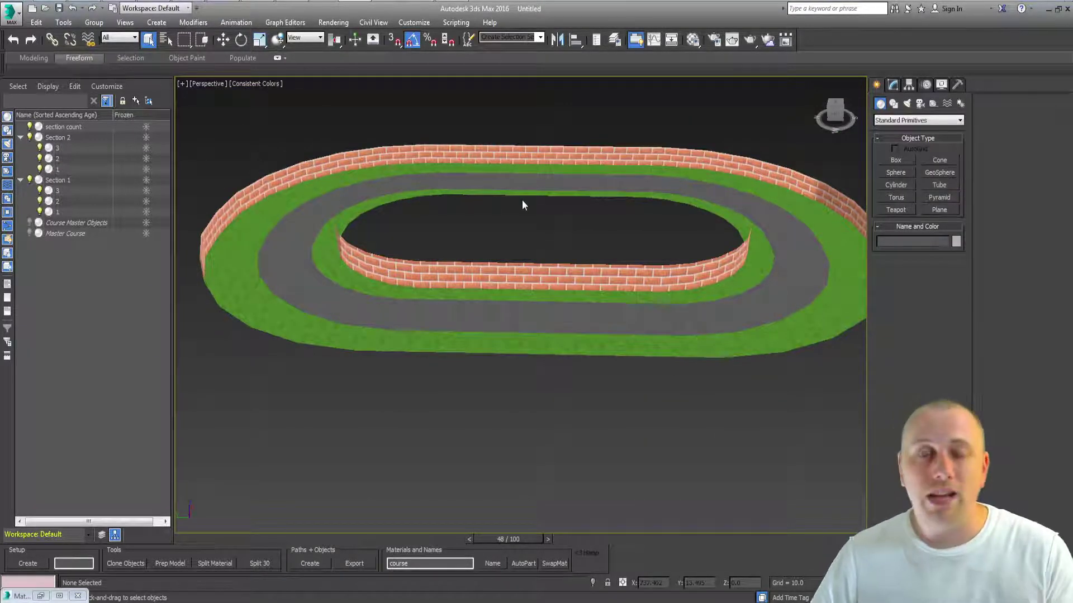
- Name the grass objects of both sections with the prefix 8 using AutoPart
left_click(319, 249)
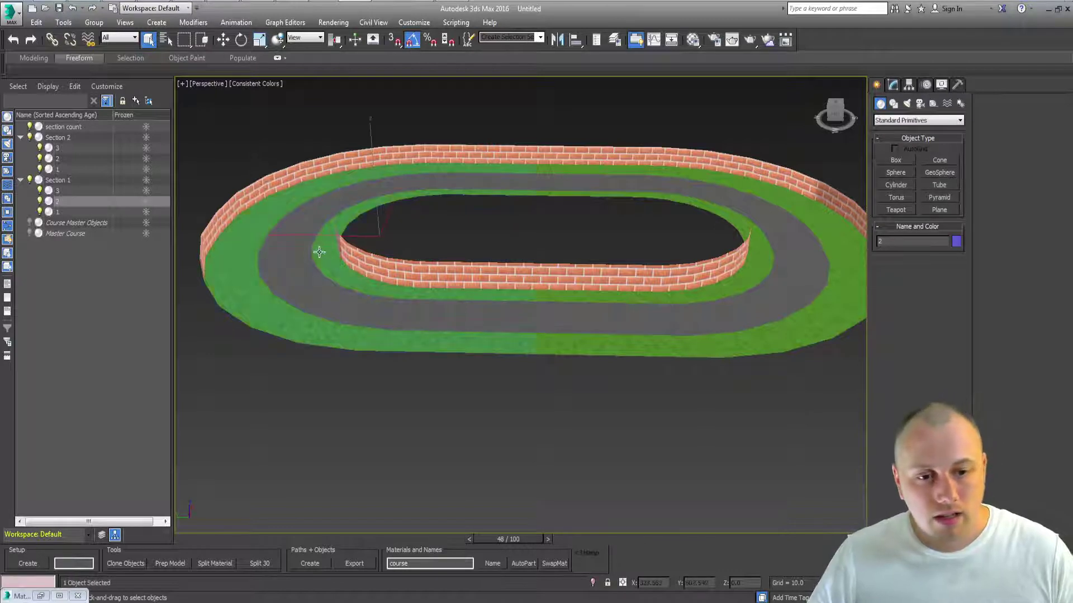
left_click(718, 280, "ctrl")
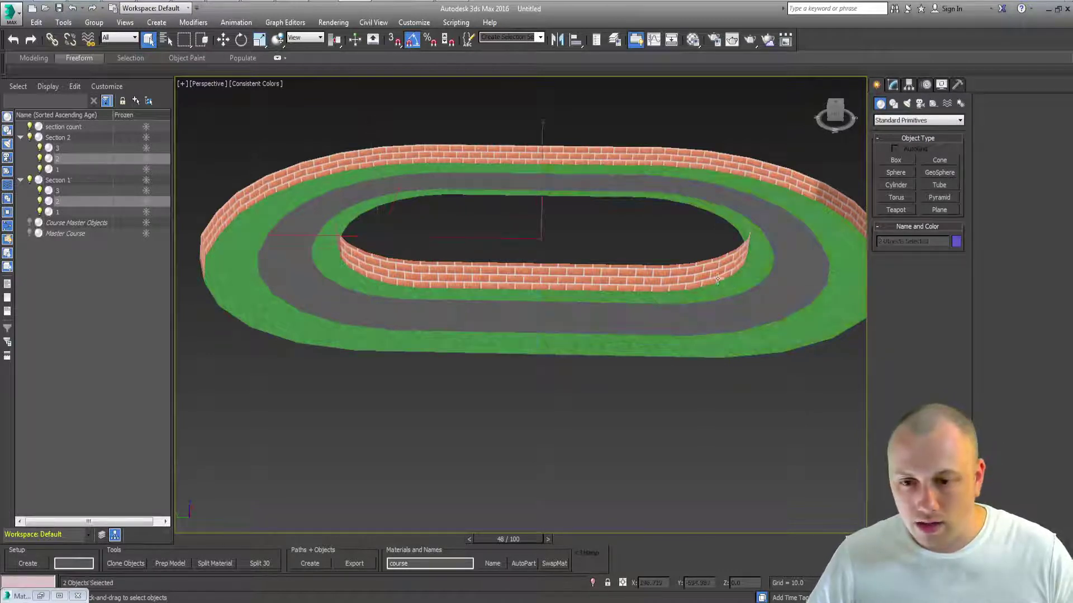
left_click(40, 159)
left_click(40, 158)
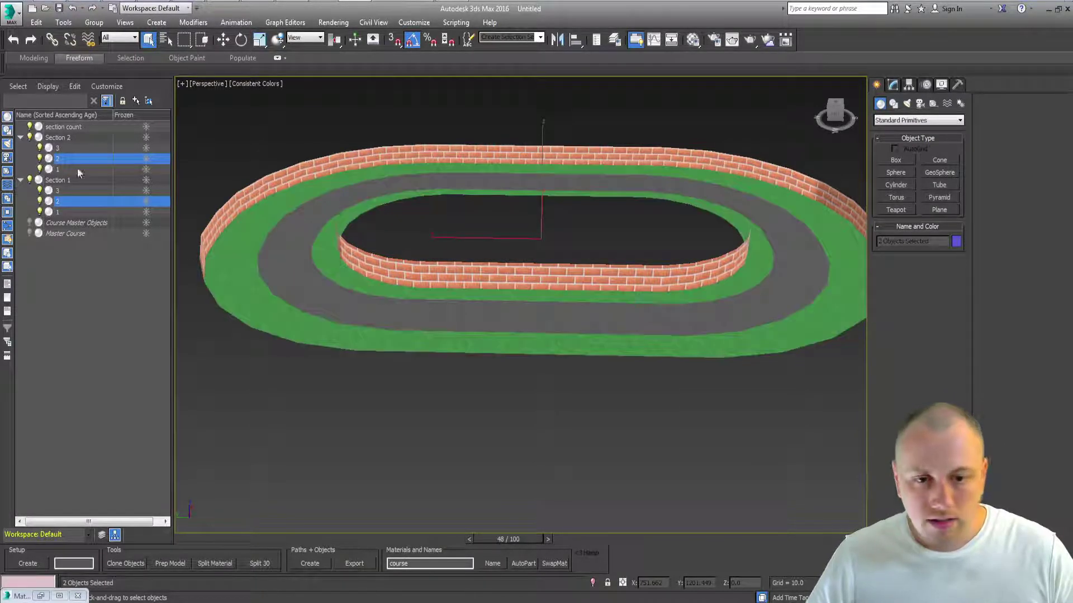
double_click(444, 563)
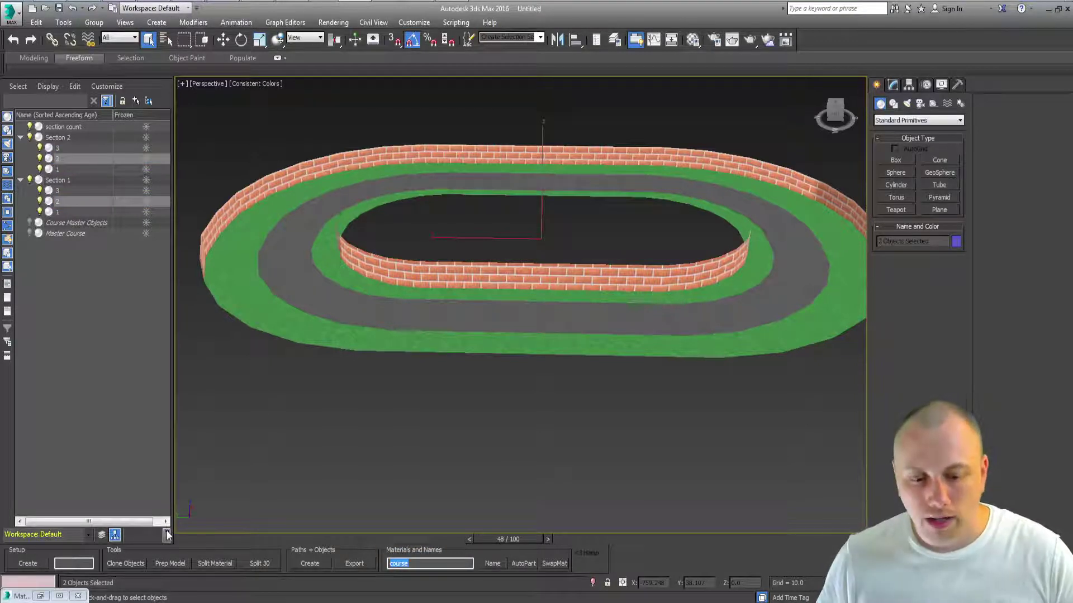
type("8")
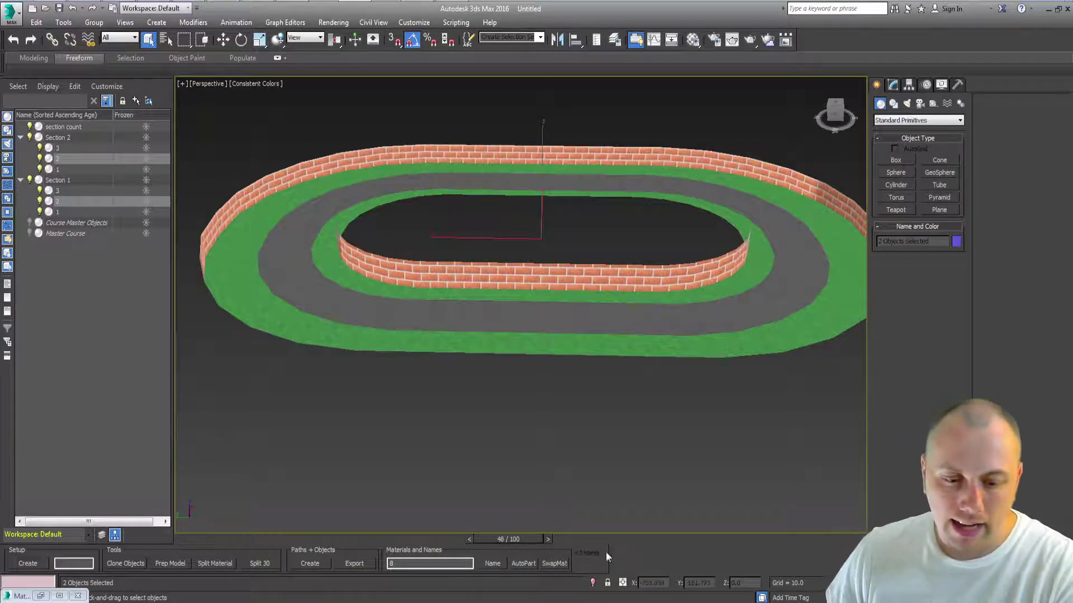
left_click(527, 565)
left_click(549, 352)
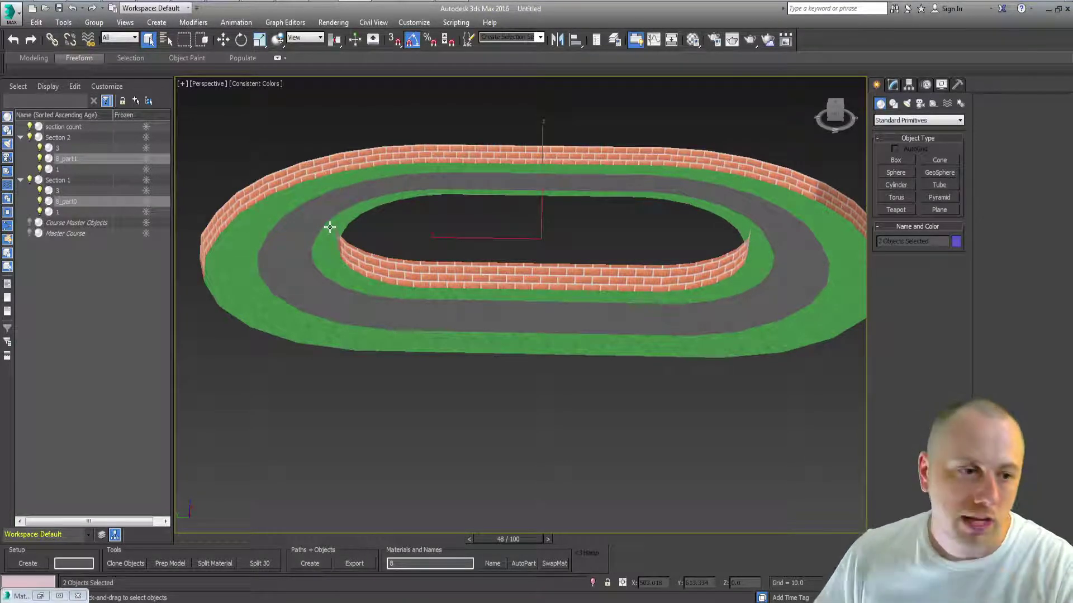
- Name the brick wall objects of both sections with the prefix 255 using AutoPart
left_click(297, 173)
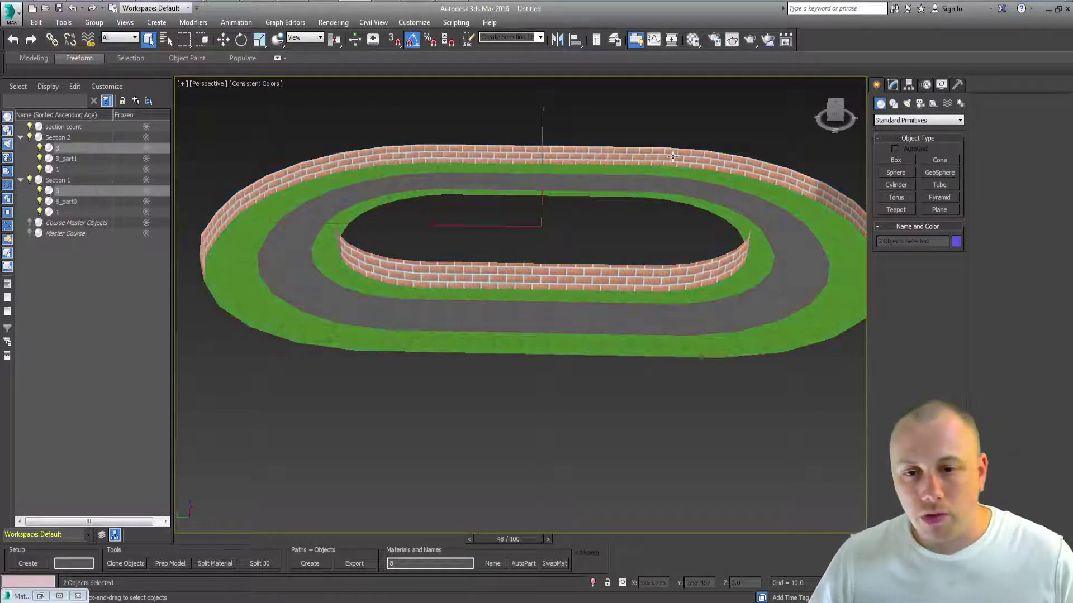
type("55")
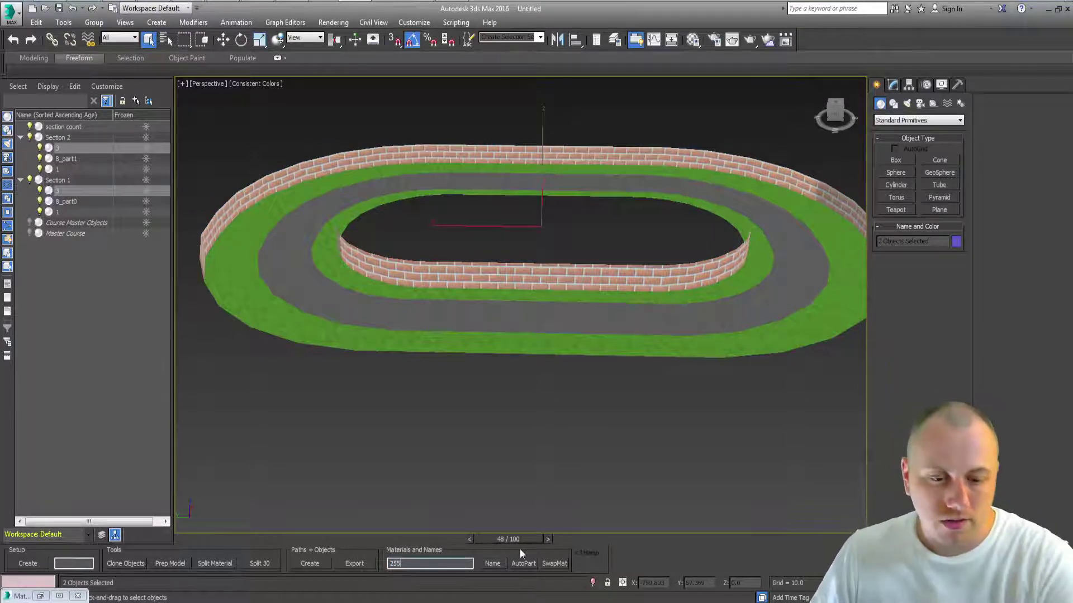
left_click(520, 563)
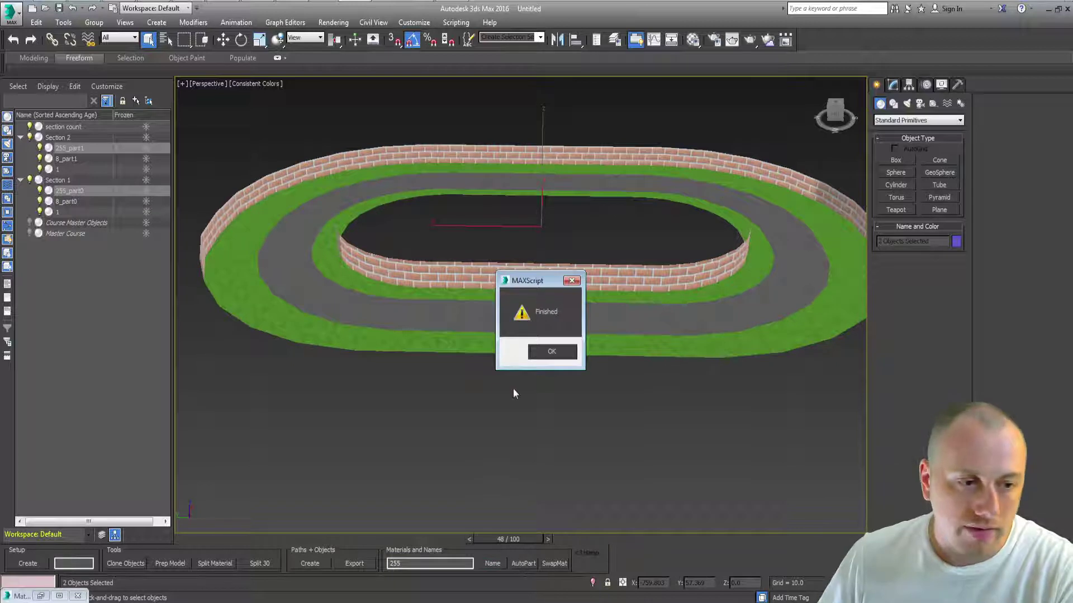
left_click(549, 354)
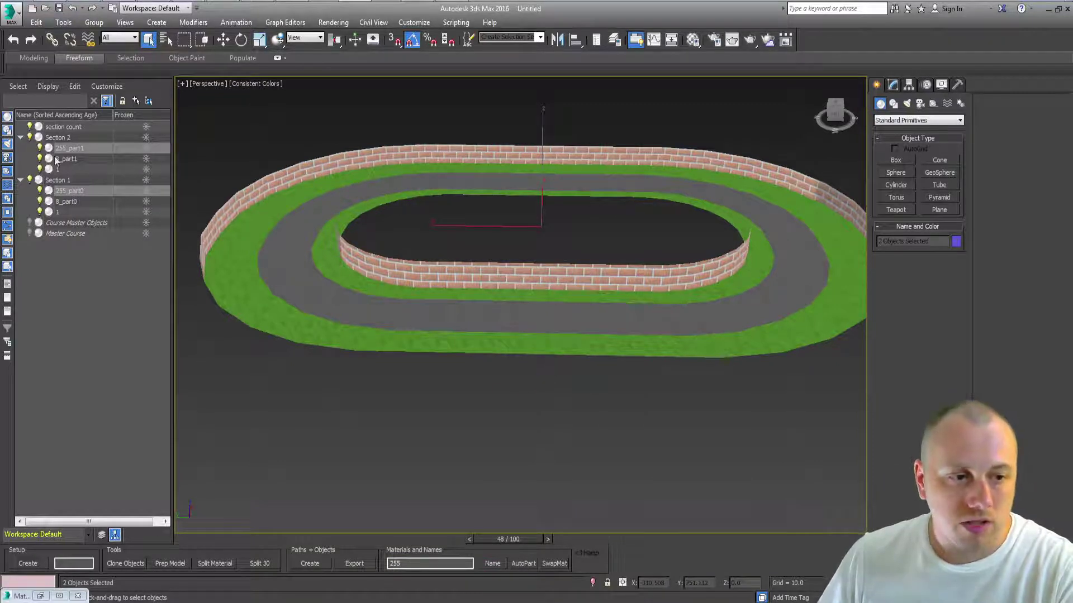
- Name the road objects of both sections with the prefix 1 using AutoPart
left_click_drag(81, 212, 63, 181)
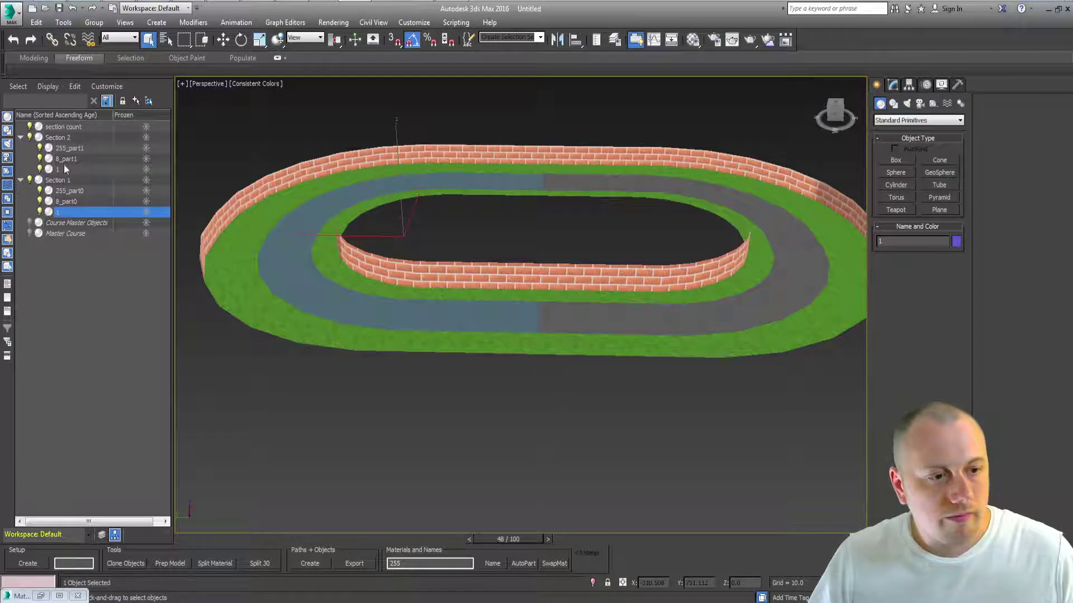
left_click(59, 169, "ctrl")
left_click(392, 562)
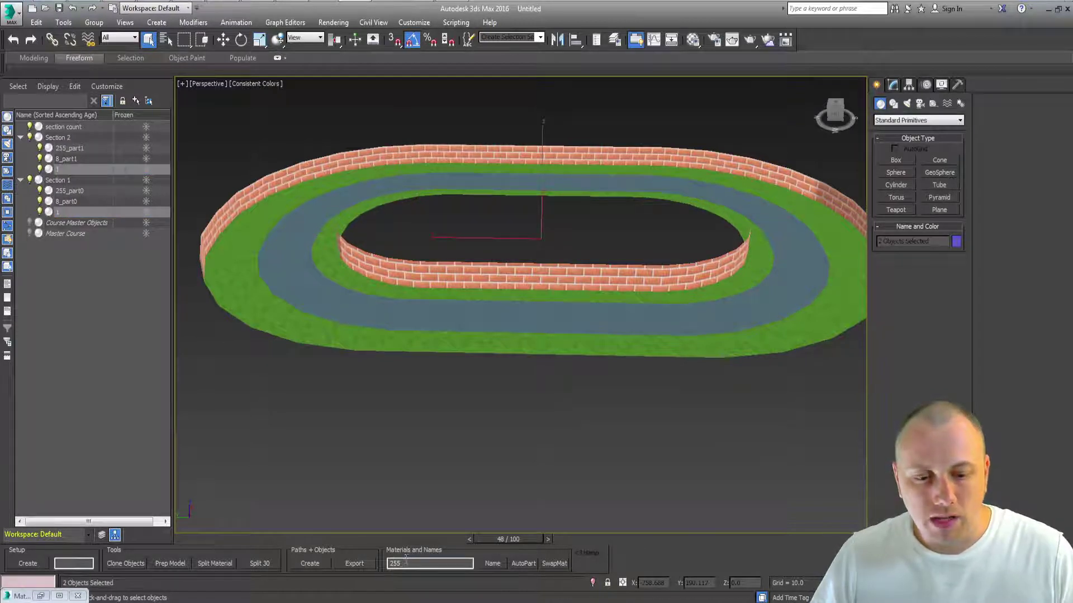
double_click(406, 562)
type("1")
left_click(523, 569)
key("Return")
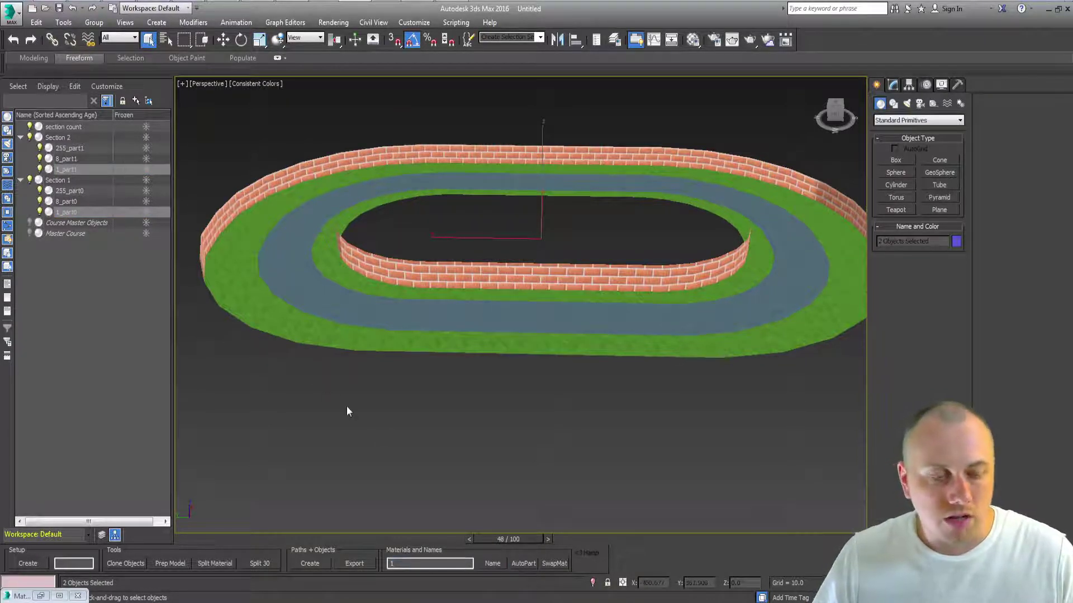
- Inspect the renamed wall and grass pieces of the two sections around the track
left_click(348, 407)
middle_click_drag(603, 358, 406, 322)
scroll(406, 321, "down", 5)
left_click(519, 247)
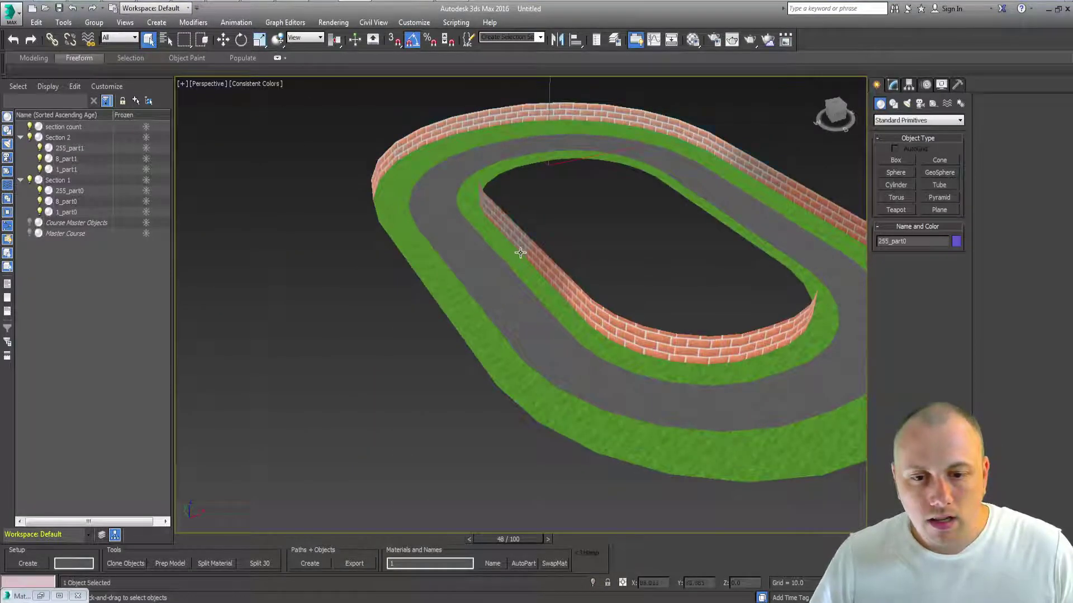
middle_click_drag(520, 247, 546, 223, "alt")
left_click(556, 224)
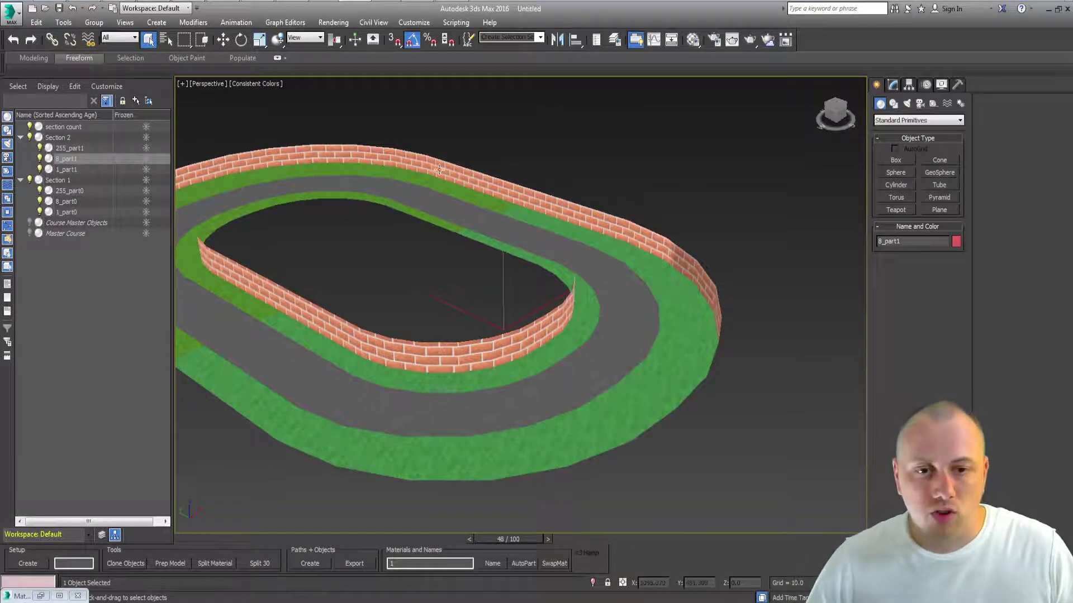
- Hide Section 1 and Section 2 together with their track pieces, viewing each section on its own first
double_click(51, 181)
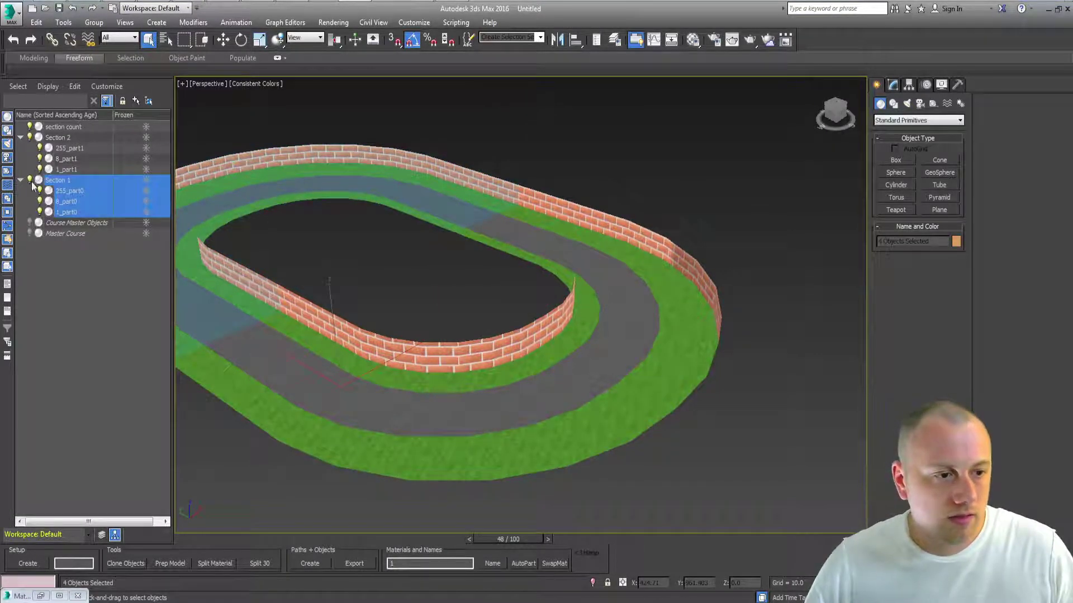
double_click(67, 138)
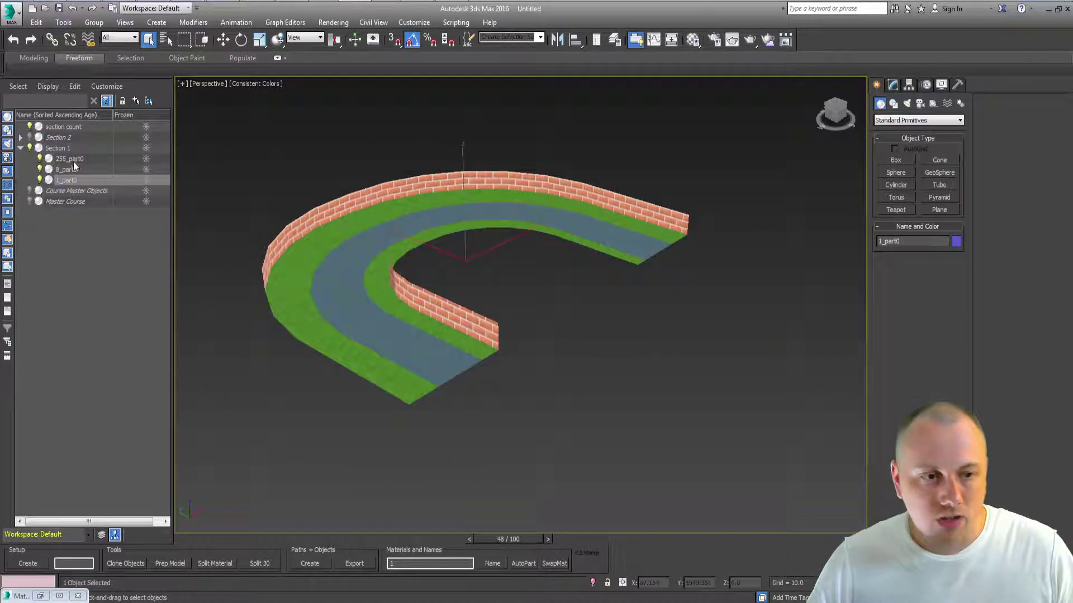
left_click(59, 160)
double_click(55, 148)
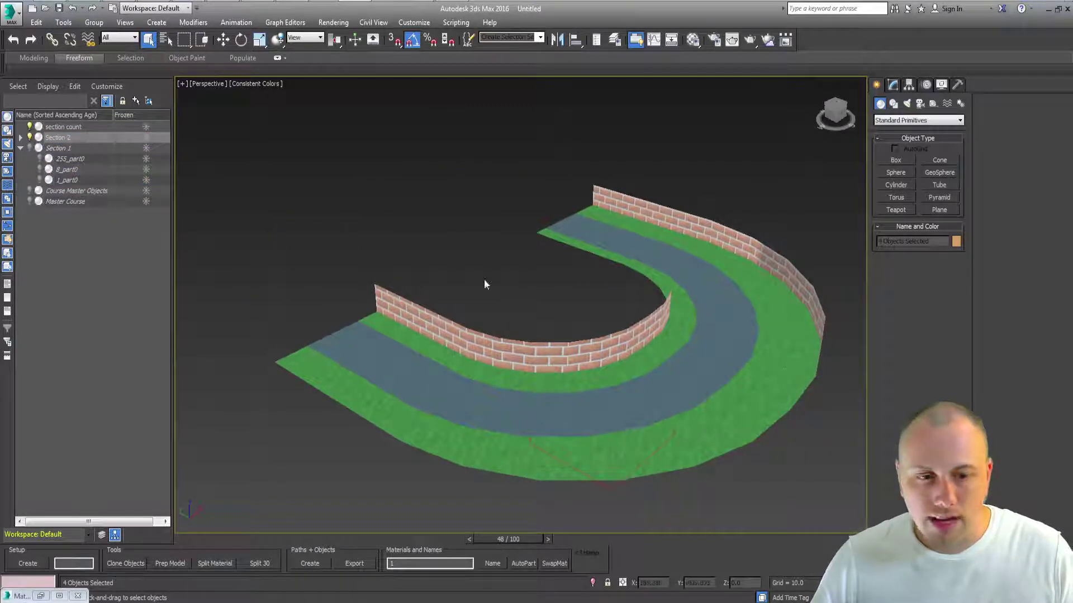
left_click(30, 138)
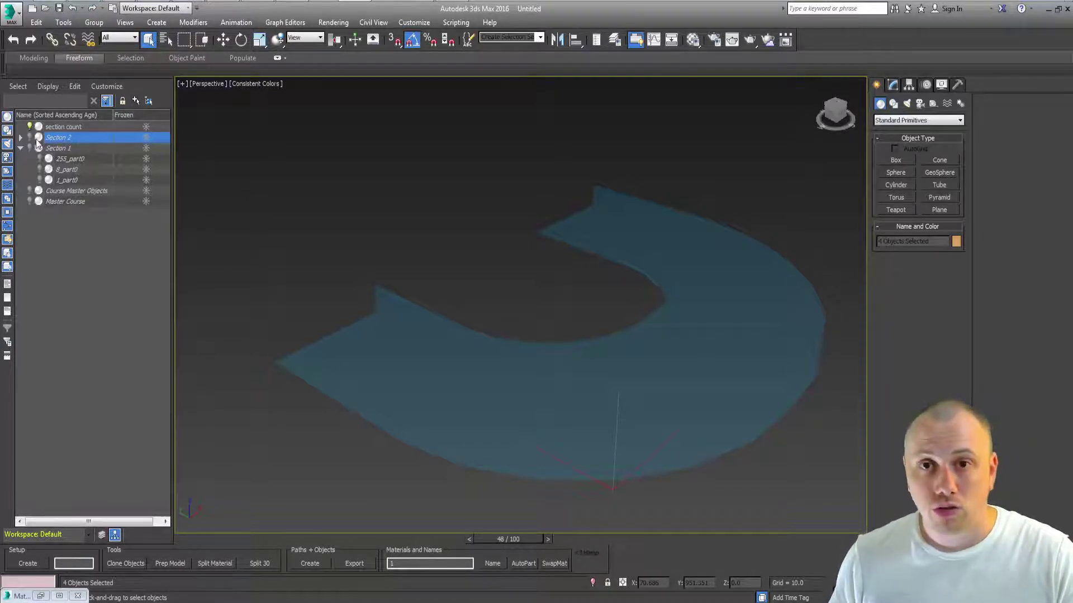
- Display the Master Course object again and select it
left_click(56, 213)
left_click(57, 203)
left_click(29, 201)
middle_click_drag(477, 224, 525, 214)
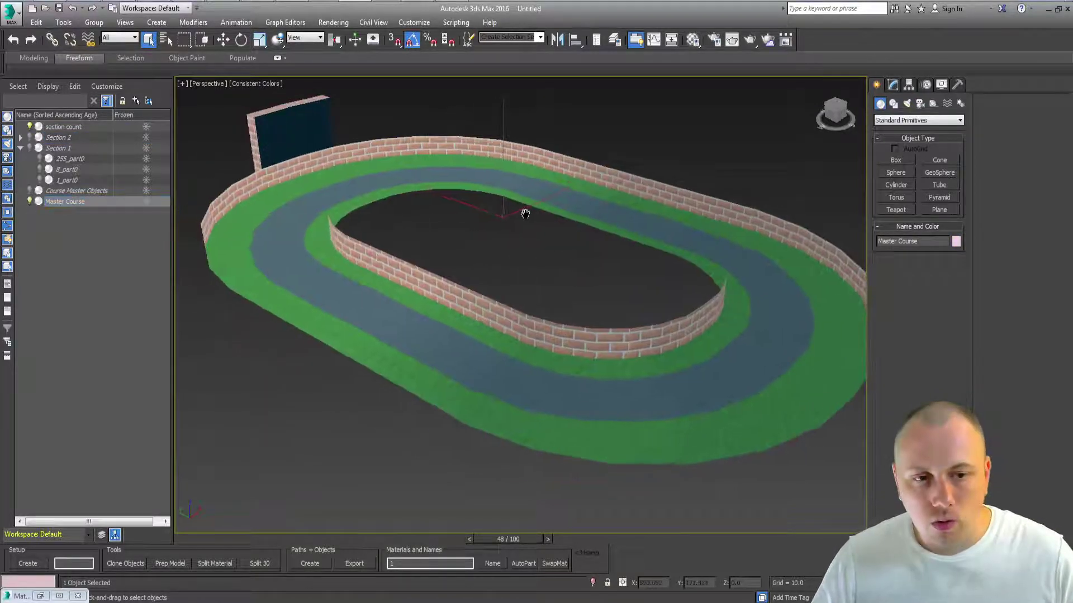
left_click(532, 101)
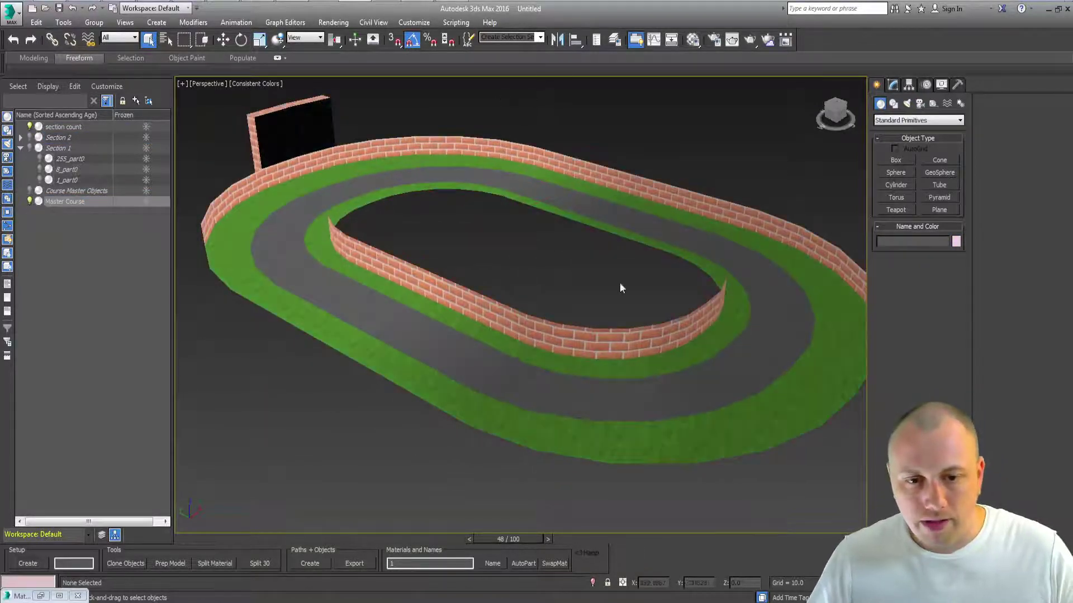
left_click(76, 205)
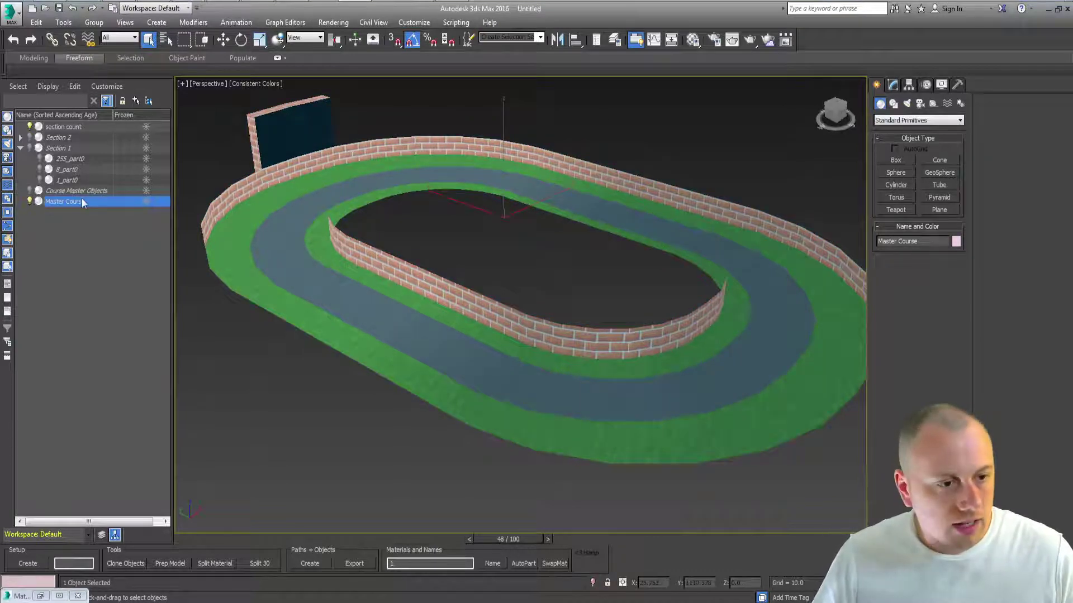
- Parent Master Course under Course Master Objects and display that hidden parent object
left_click_drag(81, 199, 91, 189)
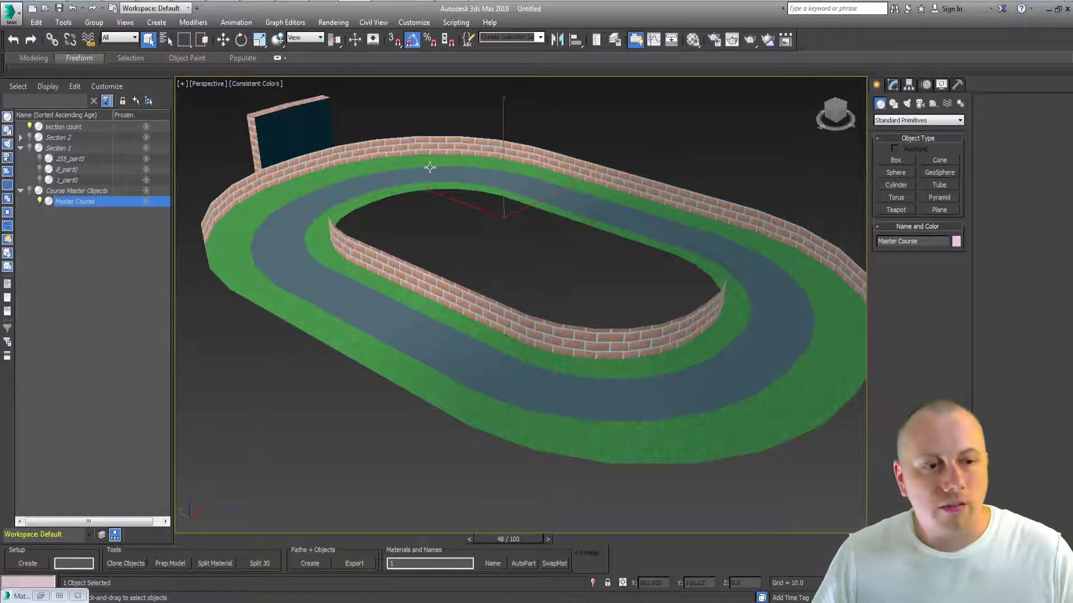
double_click(27, 189)
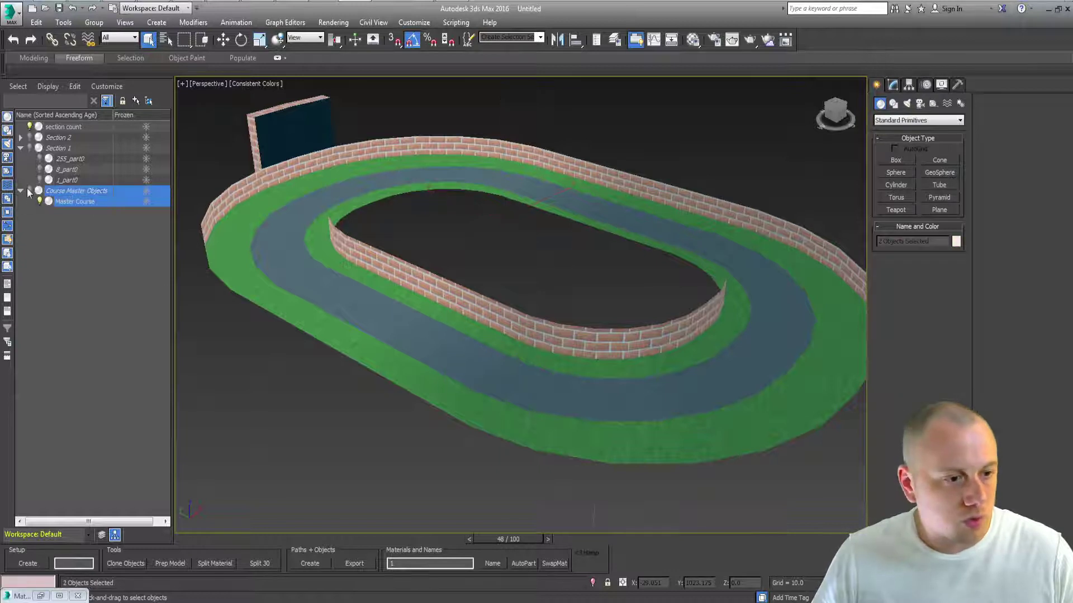
left_click(465, 116)
middle_click_drag(464, 116, 407, 180)
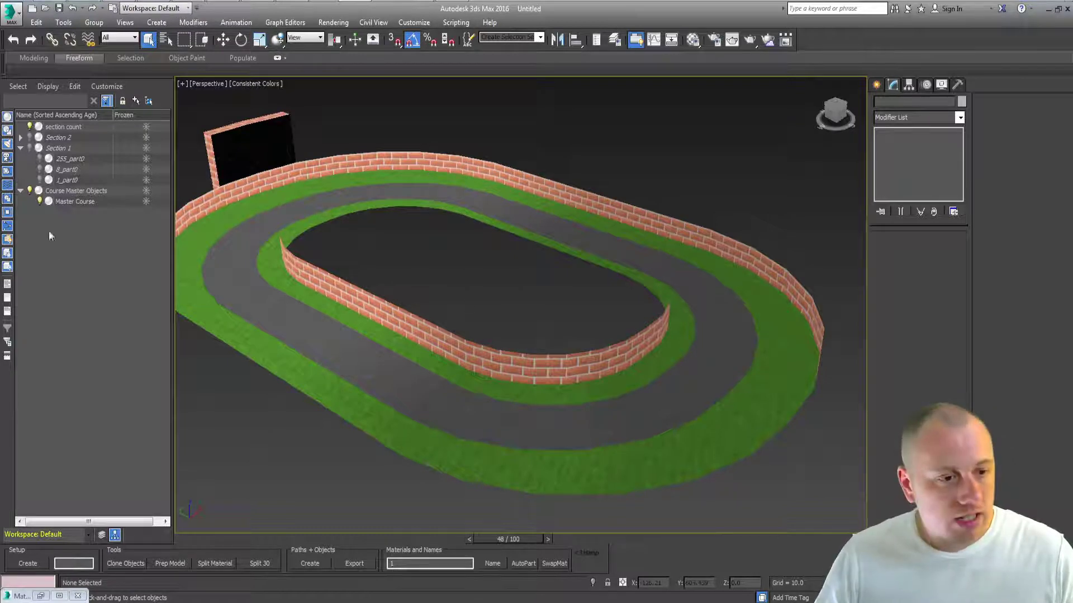
- Split the Master Course mesh into separate objects by material with the Split Material tool
left_click(73, 201)
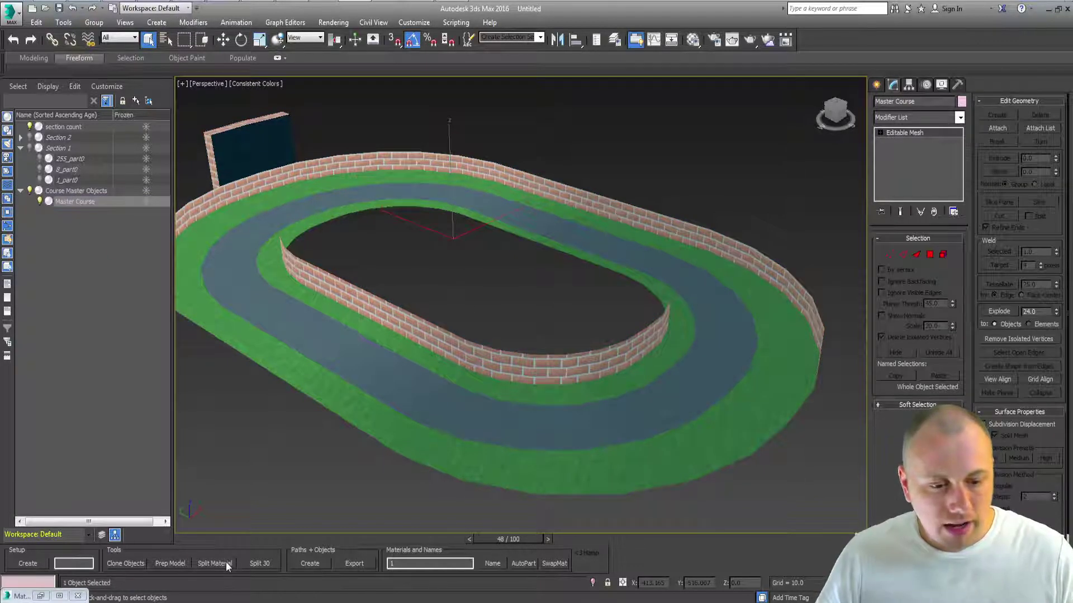
left_click(226, 561)
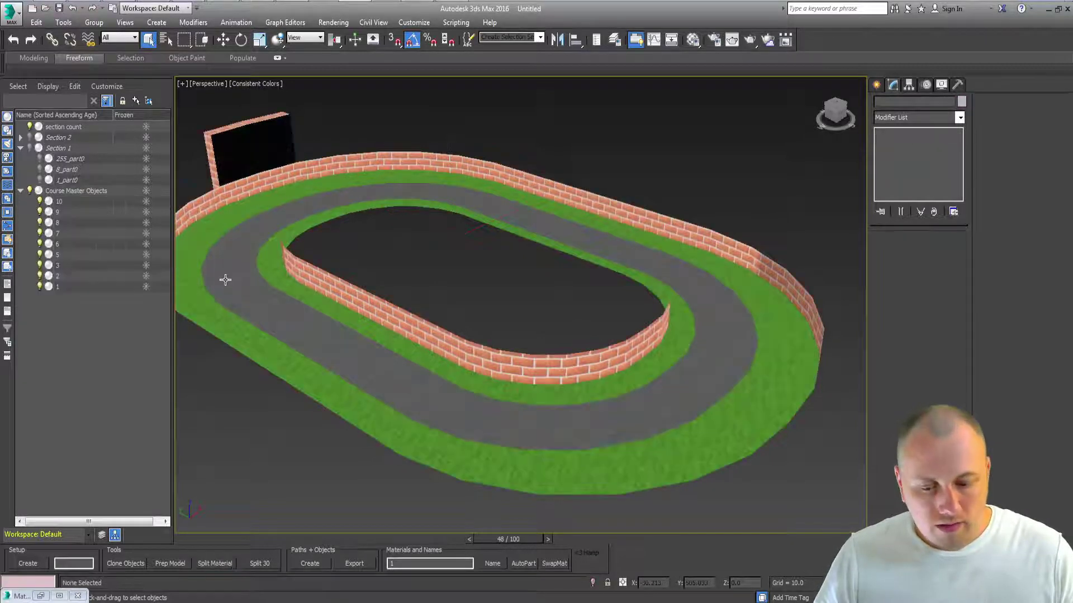
middle_click_drag(406, 278, 459, 287)
- Inspect the split road and grass objects by selecting them and highlighting all faces of the grass
left_click(72, 287)
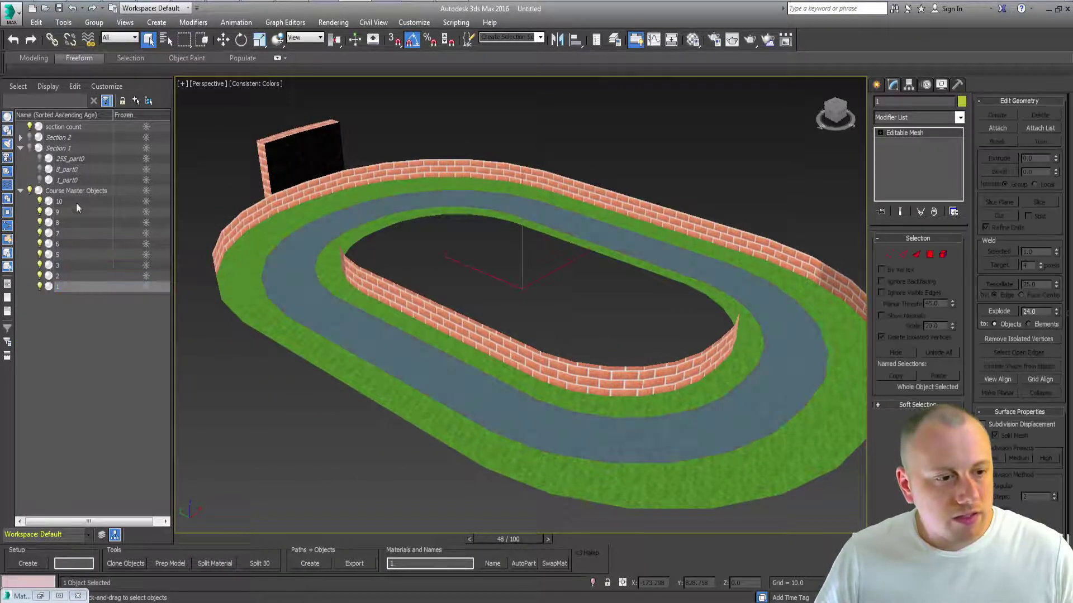
left_click(362, 189)
key("4")
key("ctrl+a")
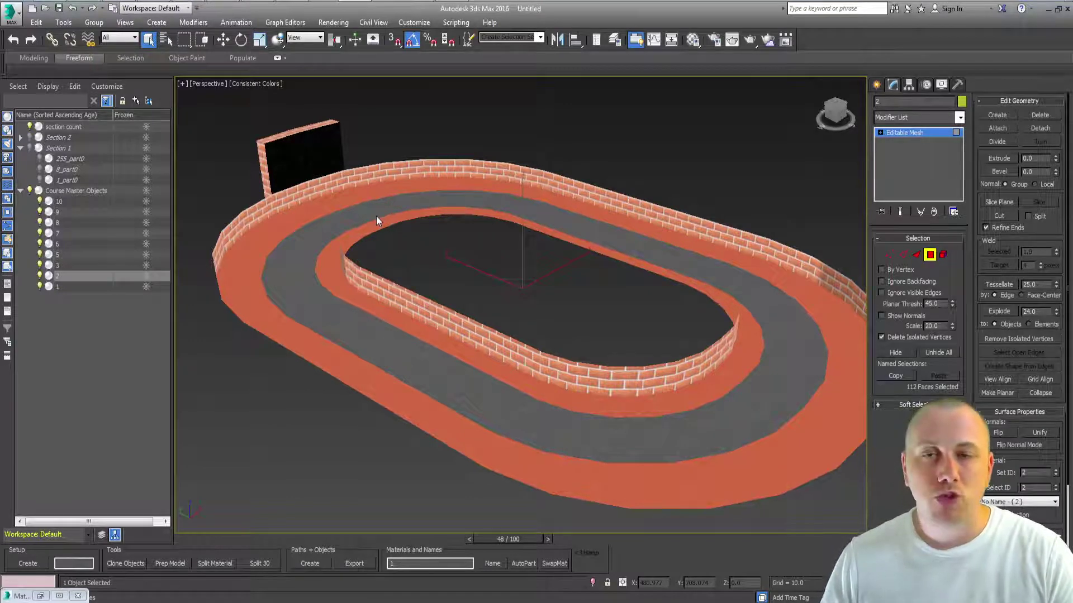
double_click(89, 191)
left_click(623, 177)
middle_click_drag(490, 190, 466, 180)
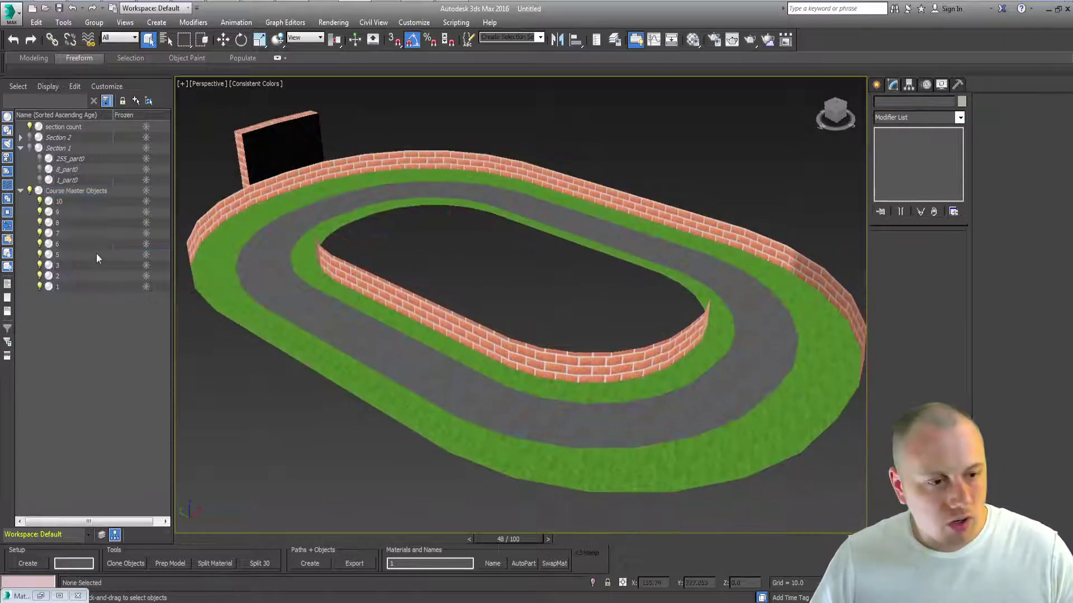
- Detach the faces of grass object 2 around the track's curved end by the sign as 2_part1
left_click(260, 208)
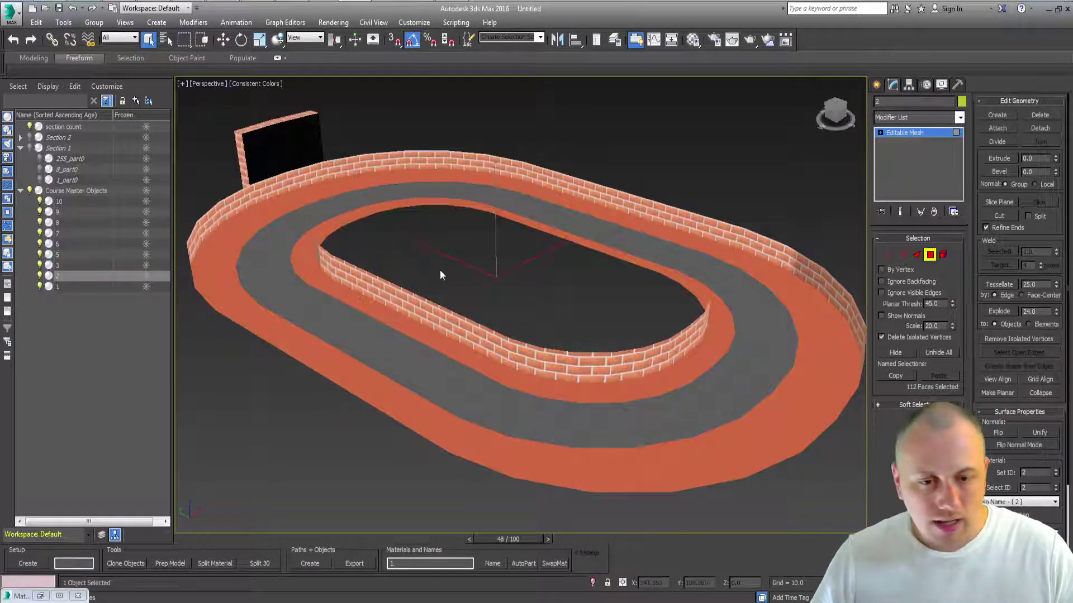
key("t")
left_click_drag(369, 525, 712, 324, "alt")
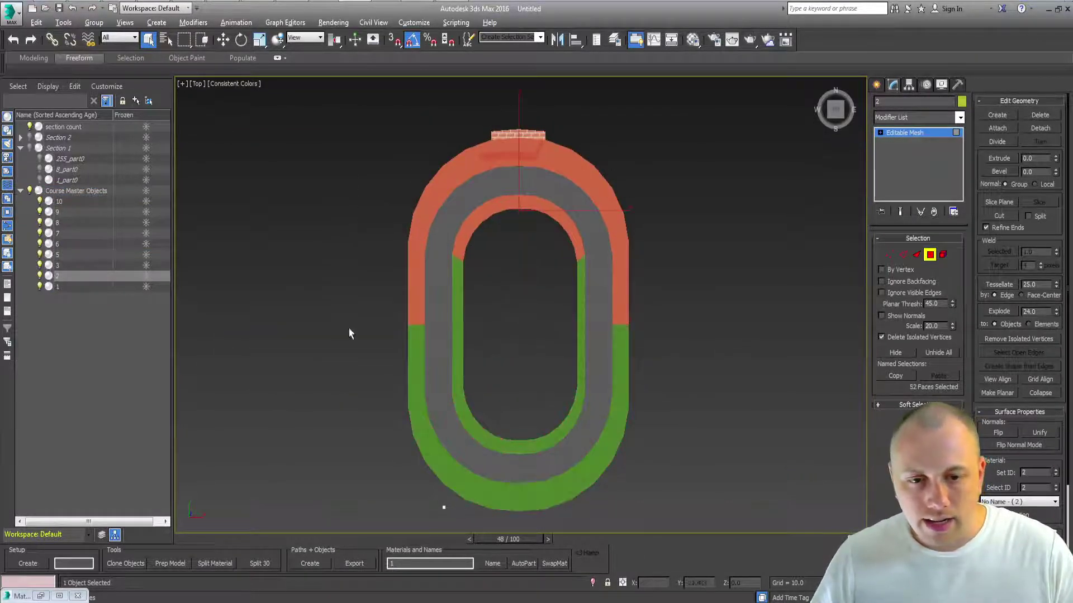
left_click_drag(347, 330, 725, 277, "alt")
left_click(1040, 128)
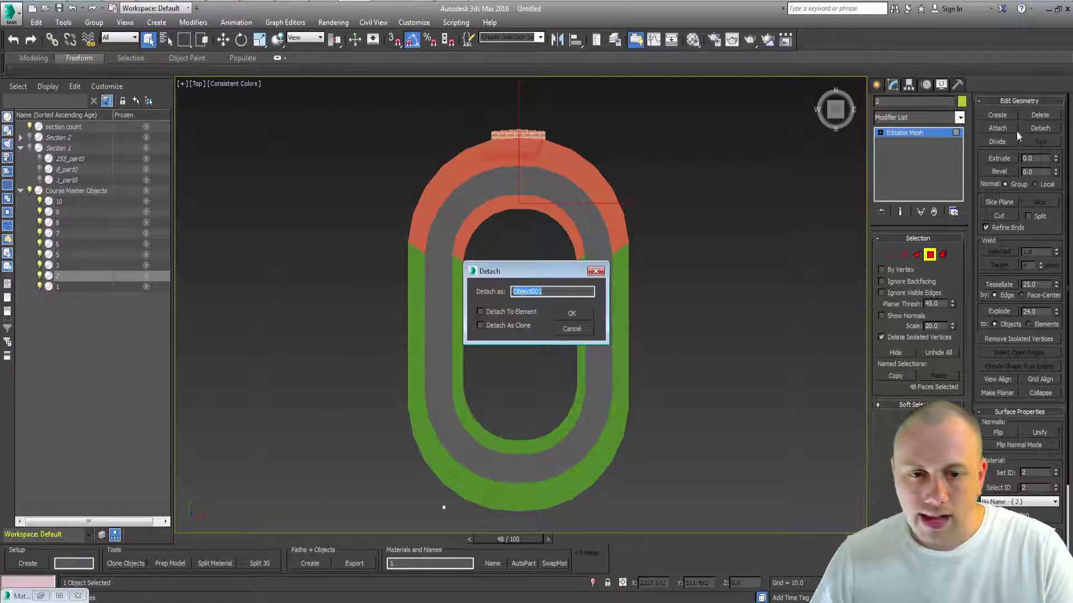
type("2_part1")
key("Return")
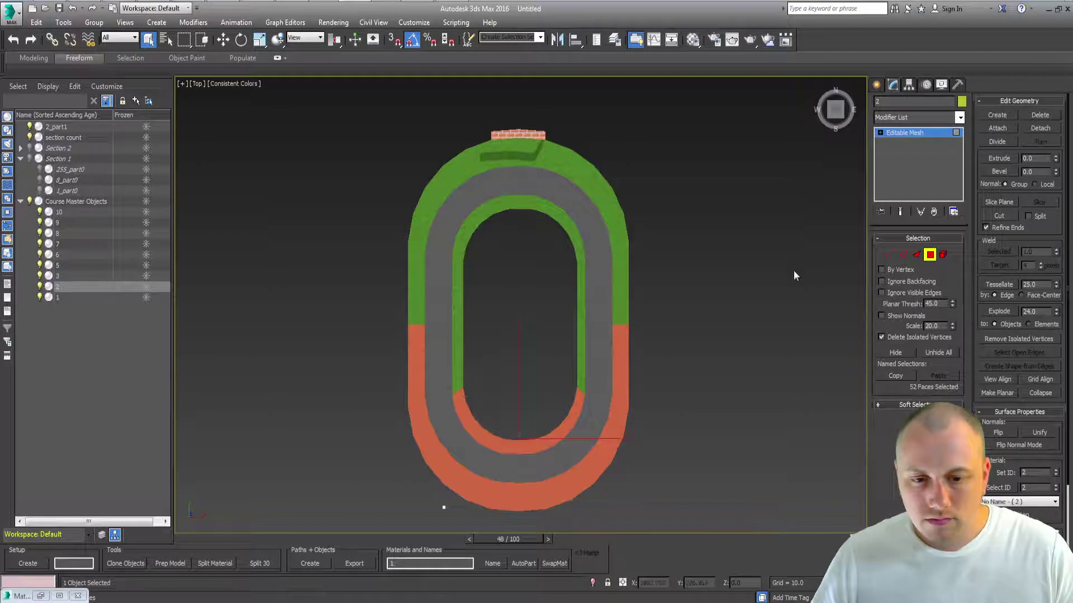
- Detach the faces of grass object 2 around the curved end opposite the sign as 2_part2
left_click_drag(362, 348, 771, 282)
left_click(1041, 128)
type("2_part2")
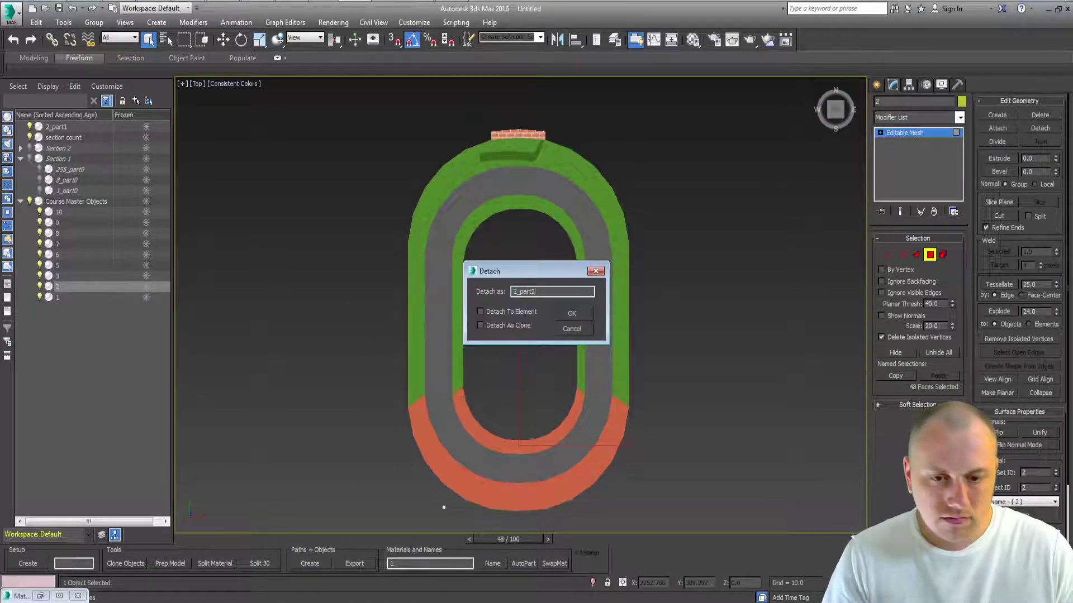
key("Return")
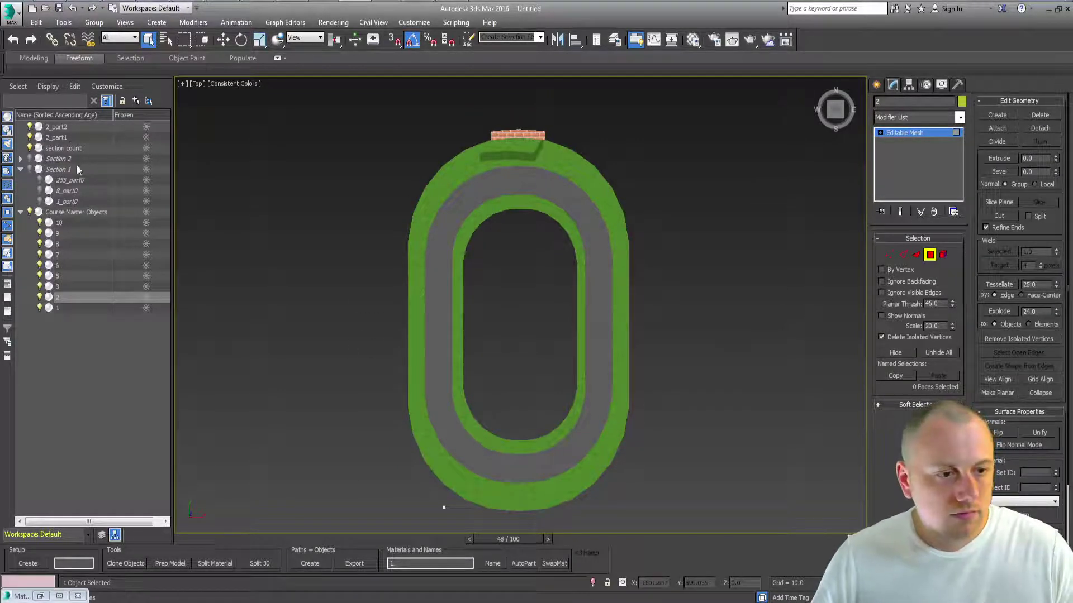
- Parent the detached grass pieces 2_part1 and 2_part2 under Course Master Objects
left_click(56, 126)
left_click(65, 137, "ctrl")
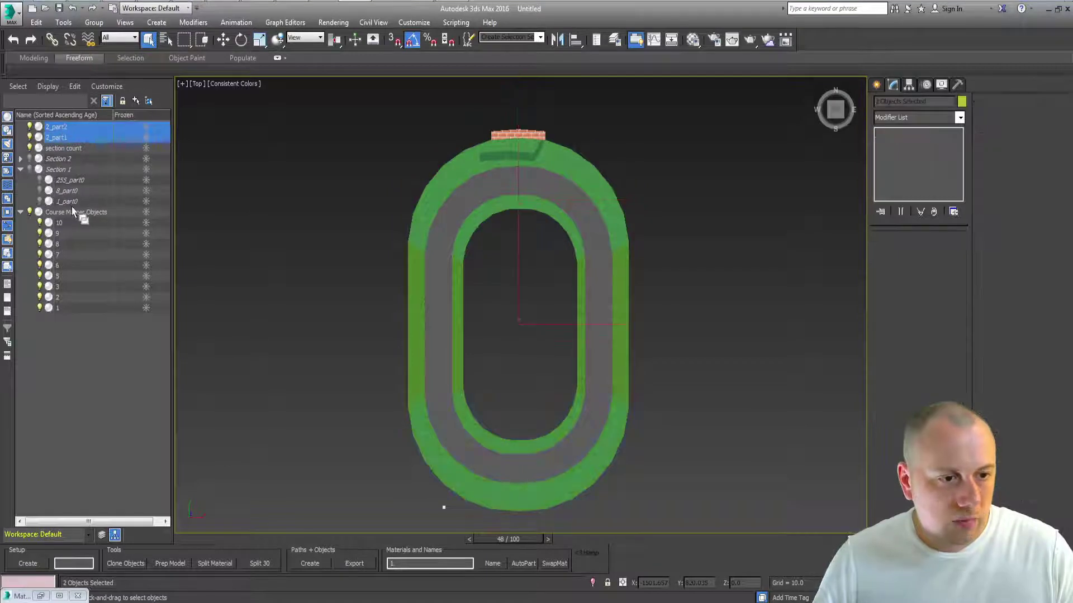
left_click_drag(71, 207, 75, 211)
- Detach the faces of brick wall object 3 on the sign's half of the track as 3_aprt1
middle_click_drag(441, 313, 509, 213, "alt")
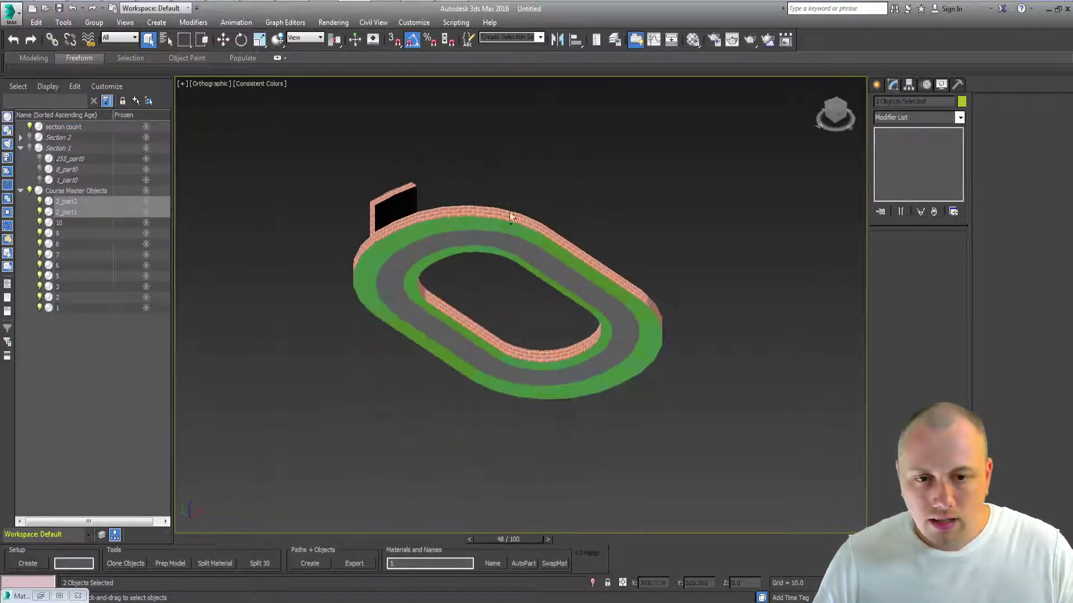
left_click(473, 208)
key("t")
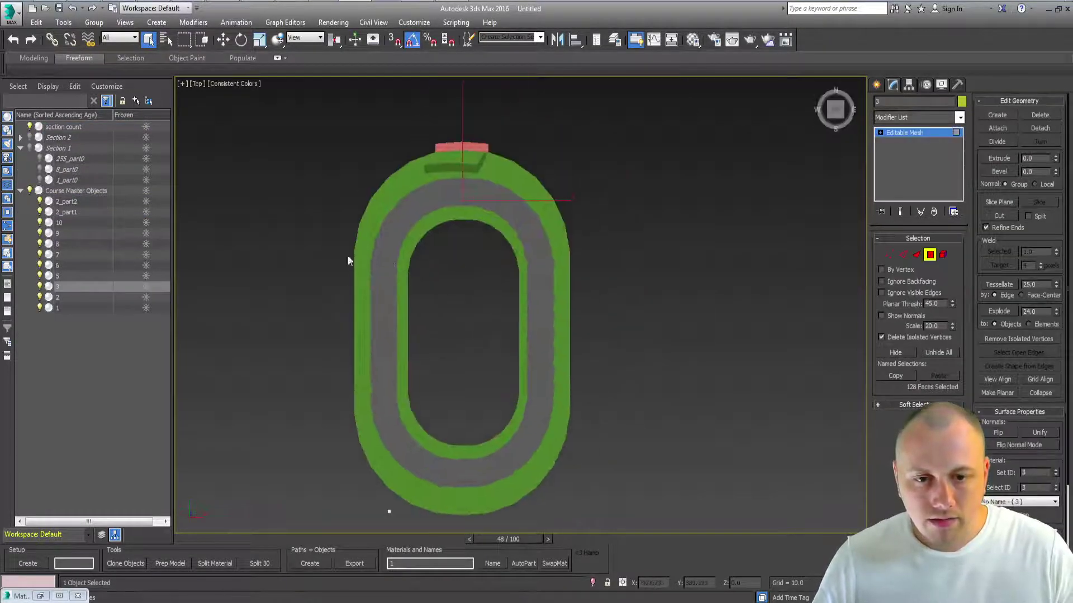
left_click_drag(729, 90, 729, 89)
key("p")
middle_click_drag(696, 100, 551, 219, "alt")
left_click_drag(493, 400, 649, 189, "alt")
middle_click_drag(675, 251, 482, 258, "alt")
left_click(1040, 128)
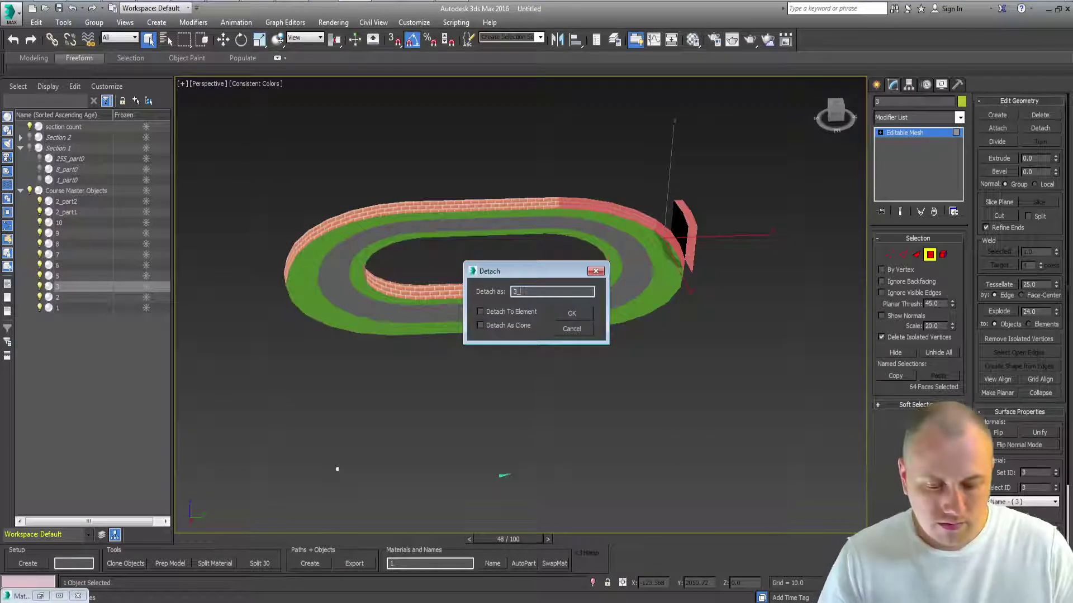
type("_aprt1")
key("Return")
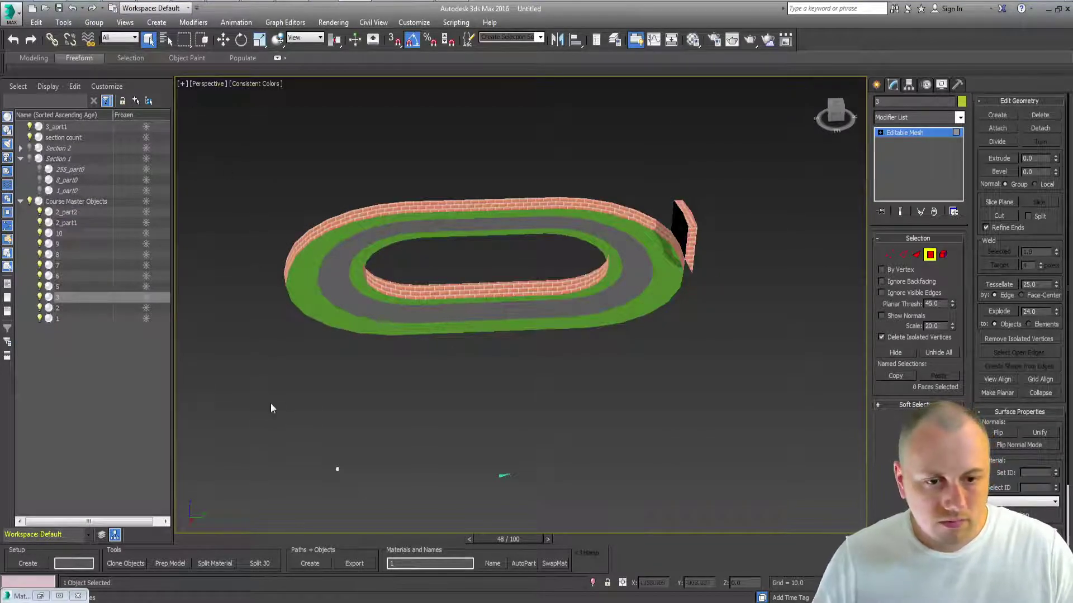
- Detach the faces of brick wall object 3 around the curved end opposite the sign as 3_part12
middle_click_drag(407, 297, 531, 387, "alt")
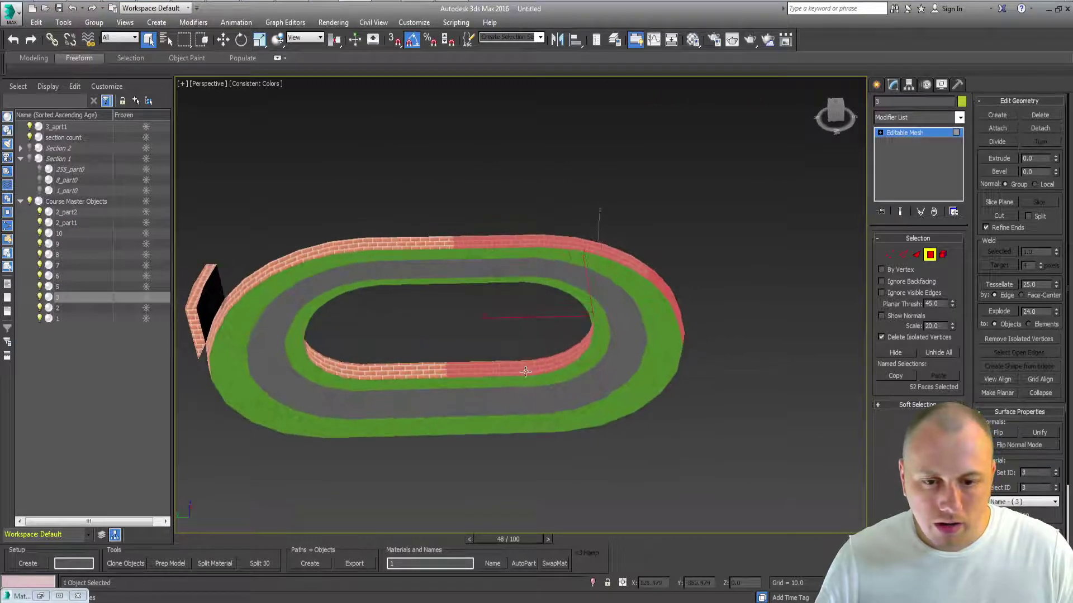
middle_click_drag(467, 356, 618, 349, "alt")
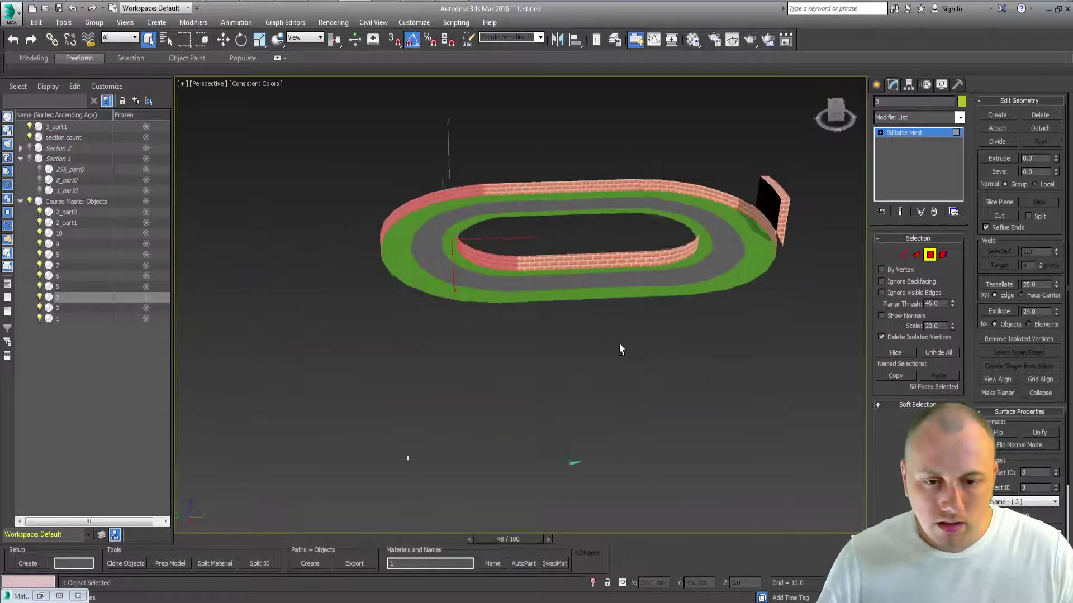
left_click(1040, 128)
type("3_part12")
key("Return")
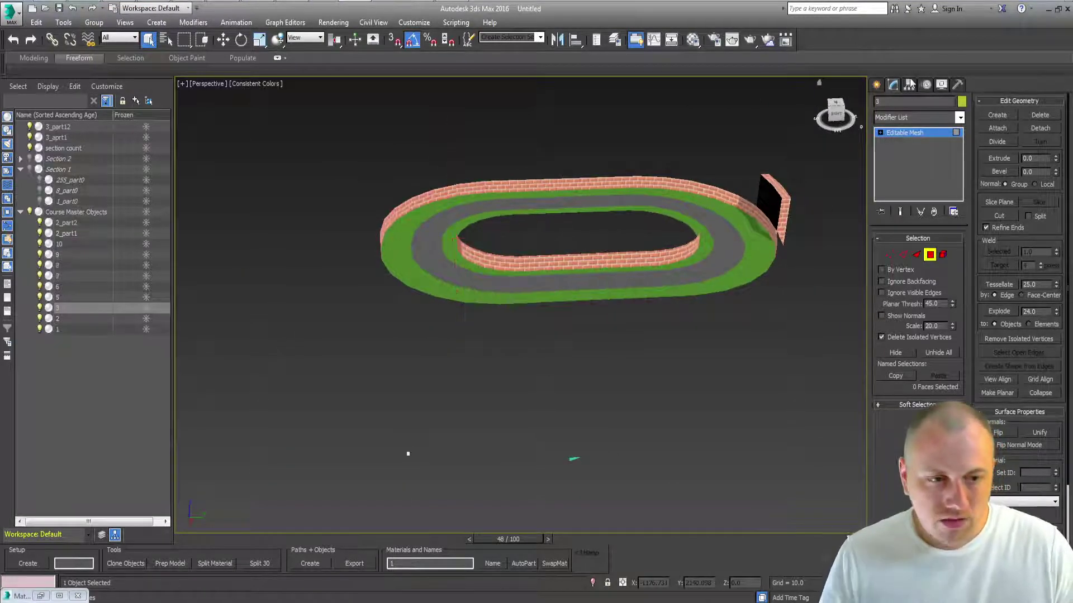
- Parent the detached wall pieces 3_aprt1 and 3_part12 under Course Master Objects
left_click(76, 136)
left_click(73, 127, "ctrl")
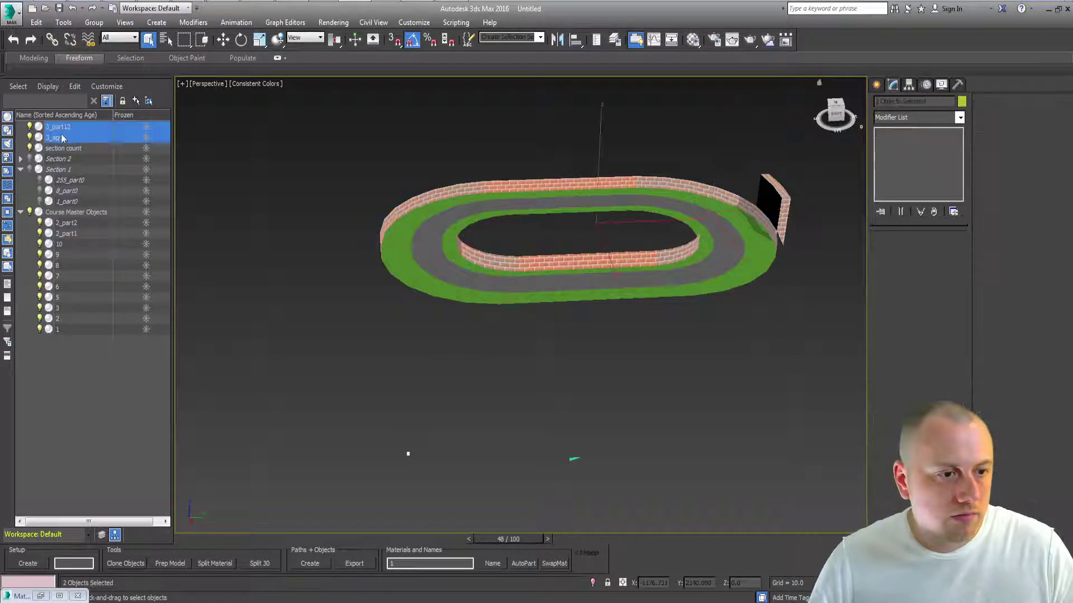
left_click_drag(73, 129, 78, 213)
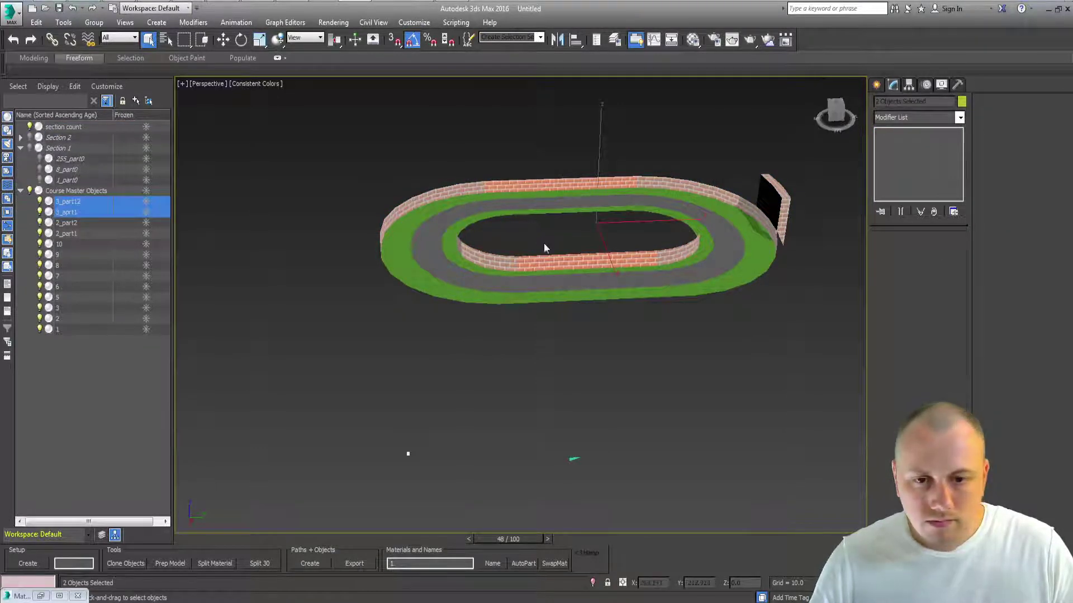
- Detach the faces of road object 1 on the sign's half of the track as 1_partasdsa
left_click(550, 217)
key("4")
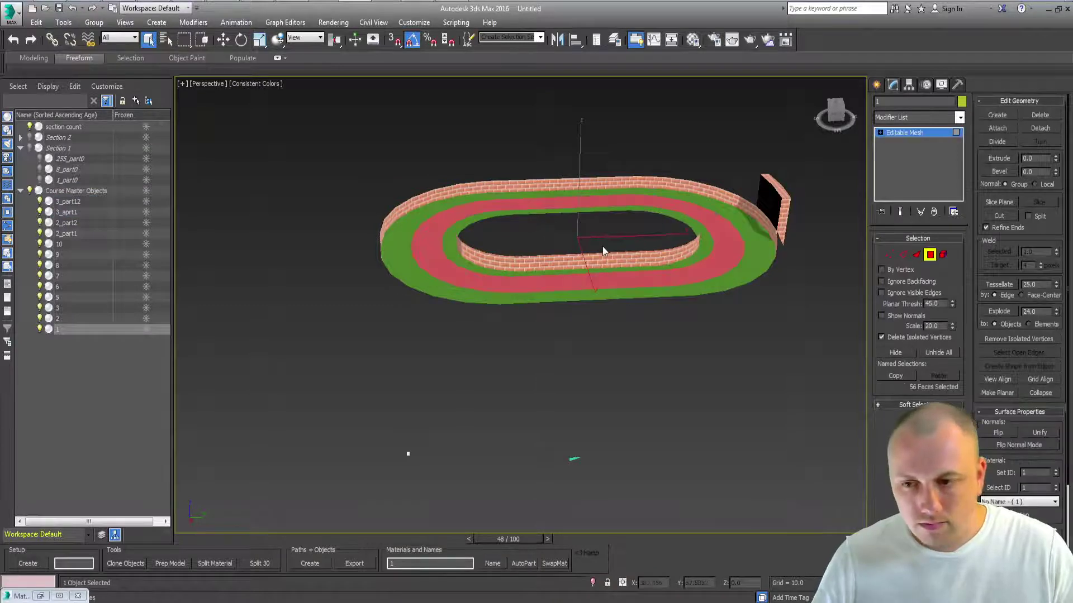
key("t")
left_click_drag(385, 278, 773, 140)
left_click(1028, 128)
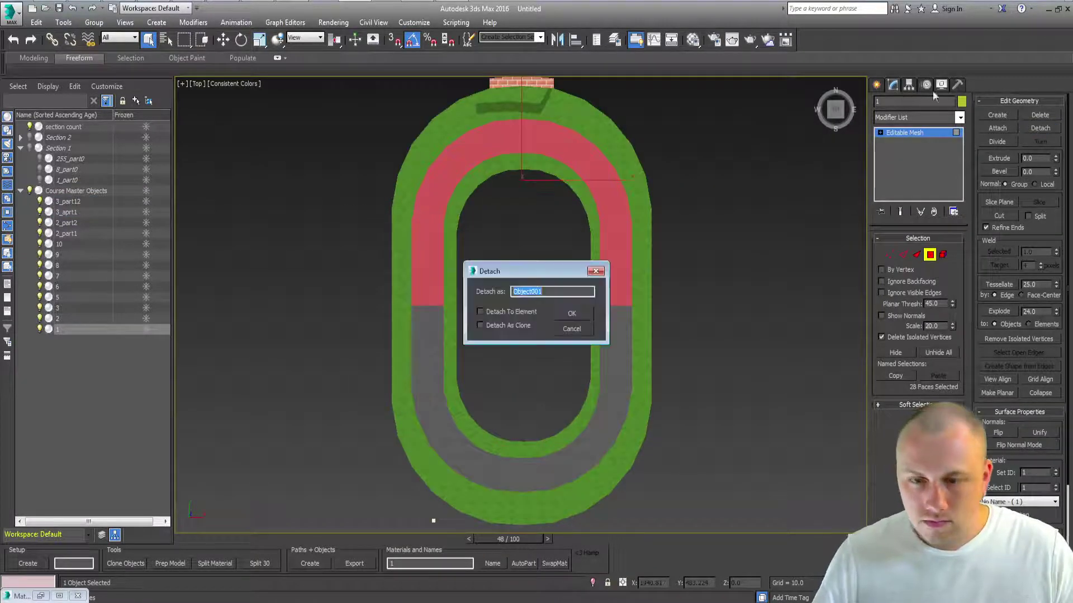
type("1_partasdsa")
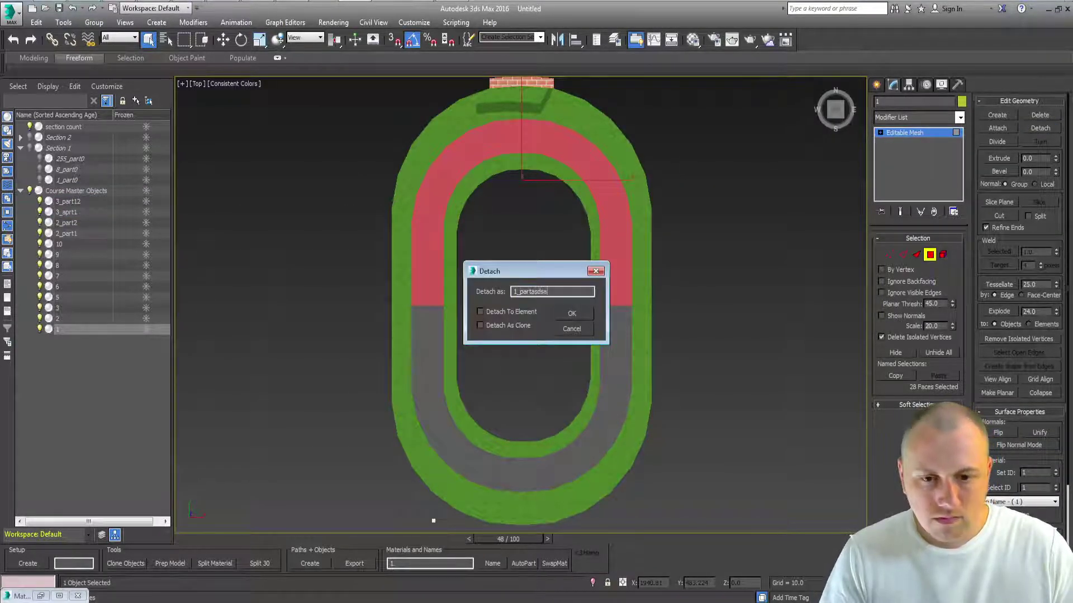
key("Return")
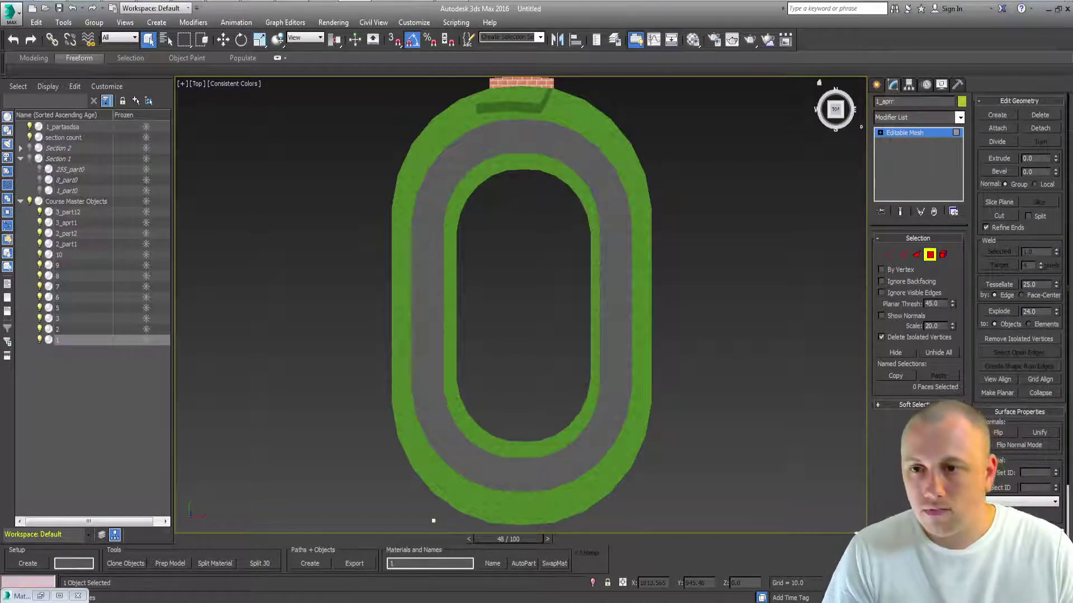
- Rename the remaining road object 1_a59345694sdil and parent 1_partasdsa under Course Master Objects
type("5694sdil")
key("Return")
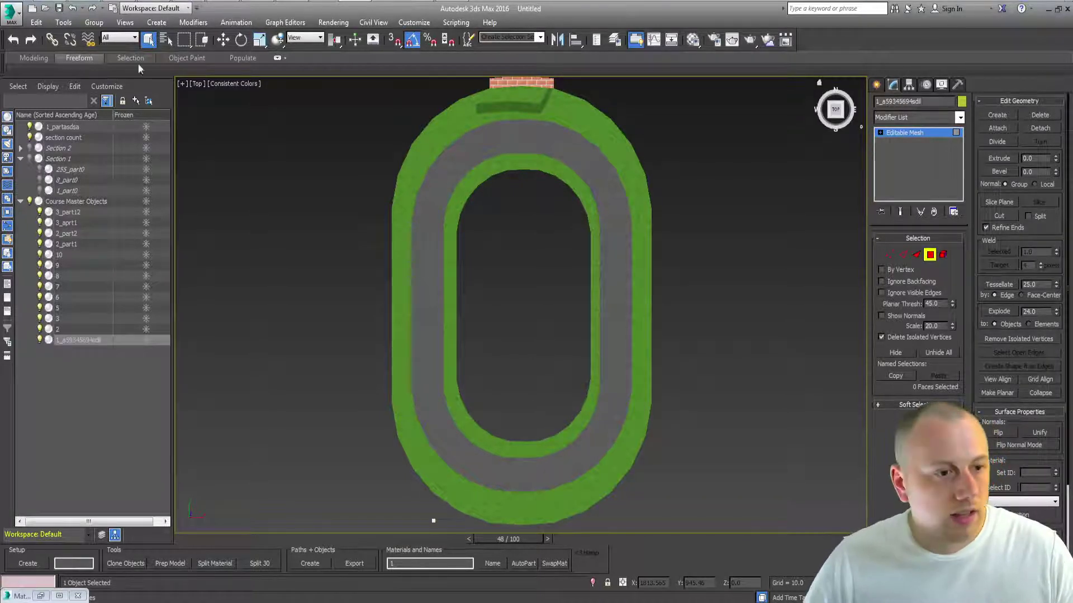
left_click_drag(62, 126, 90, 202)
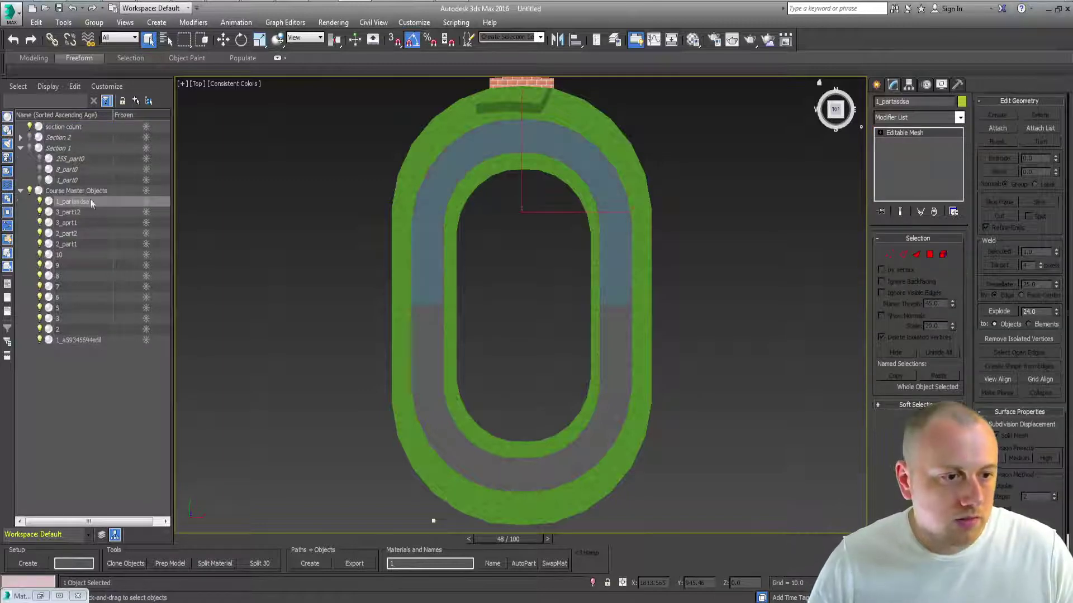
- Display Section 1 and Section 2 with their track pieces again, and collapse the Section 1 and Course Master Objects hierarchies
left_click(383, 255)
key("p")
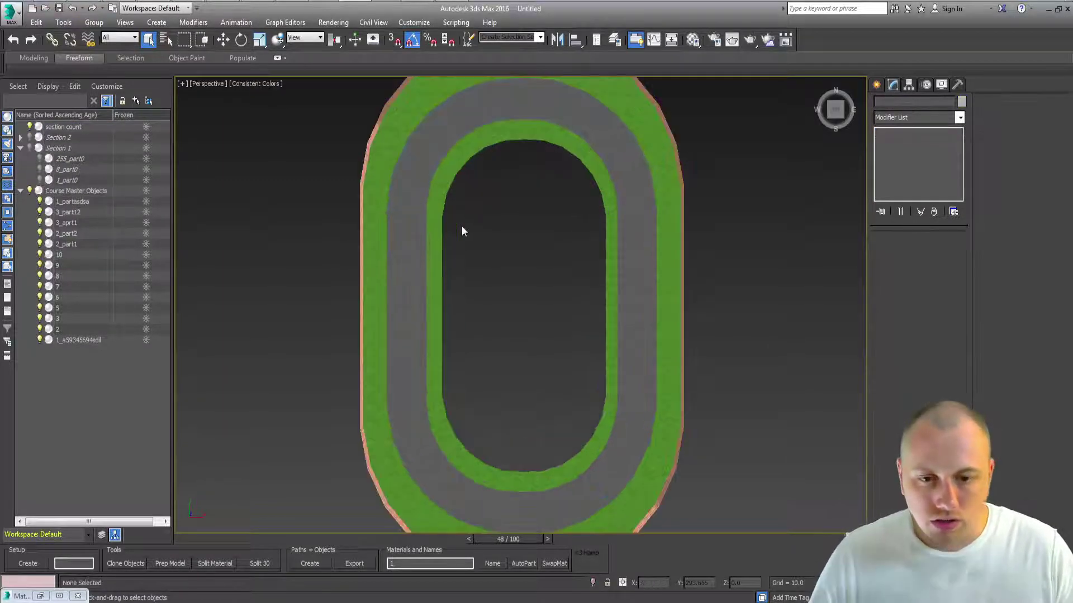
middle_click_drag(462, 226, 374, 310, "alt")
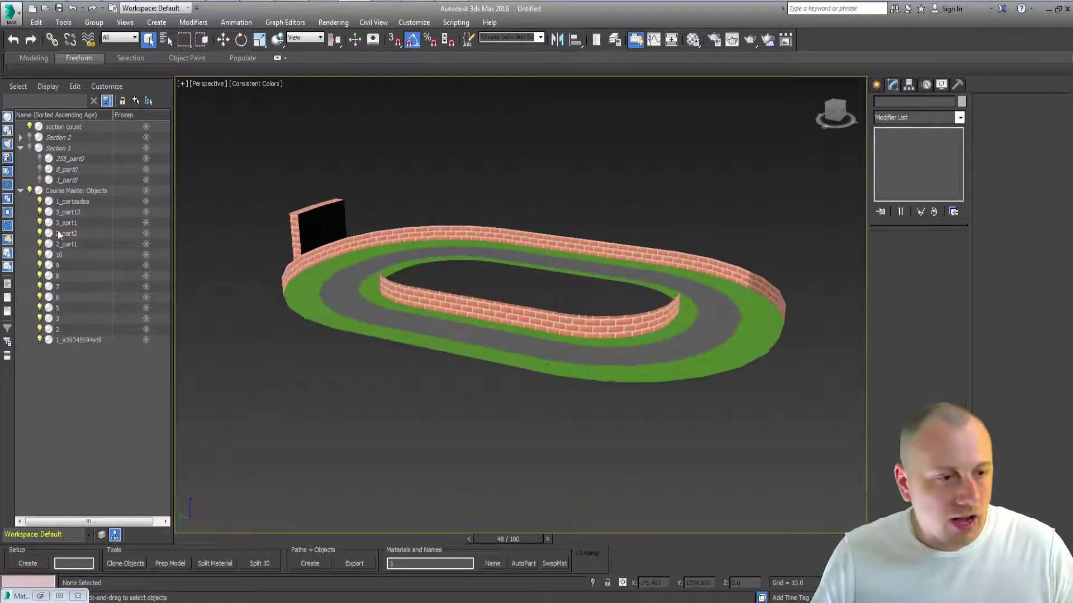
left_click(50, 149)
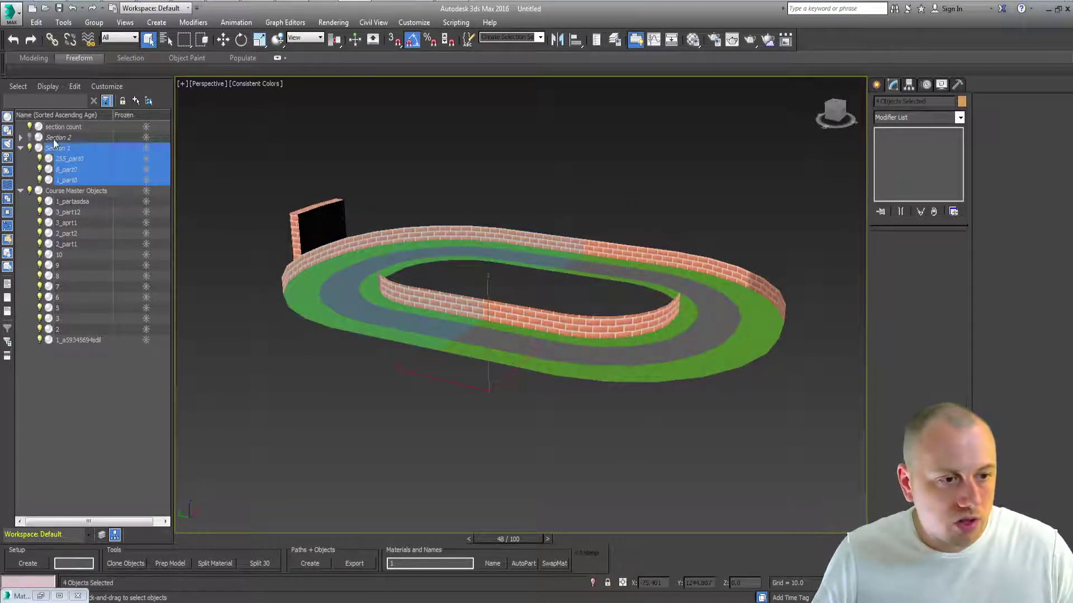
left_click(32, 139)
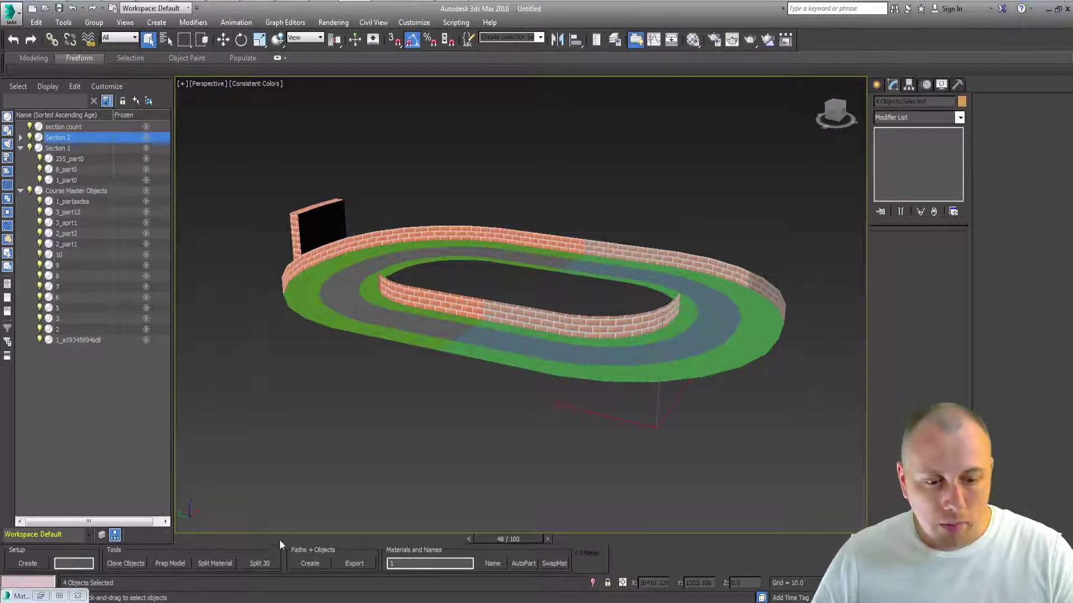
left_click(20, 148)
left_click(21, 158)
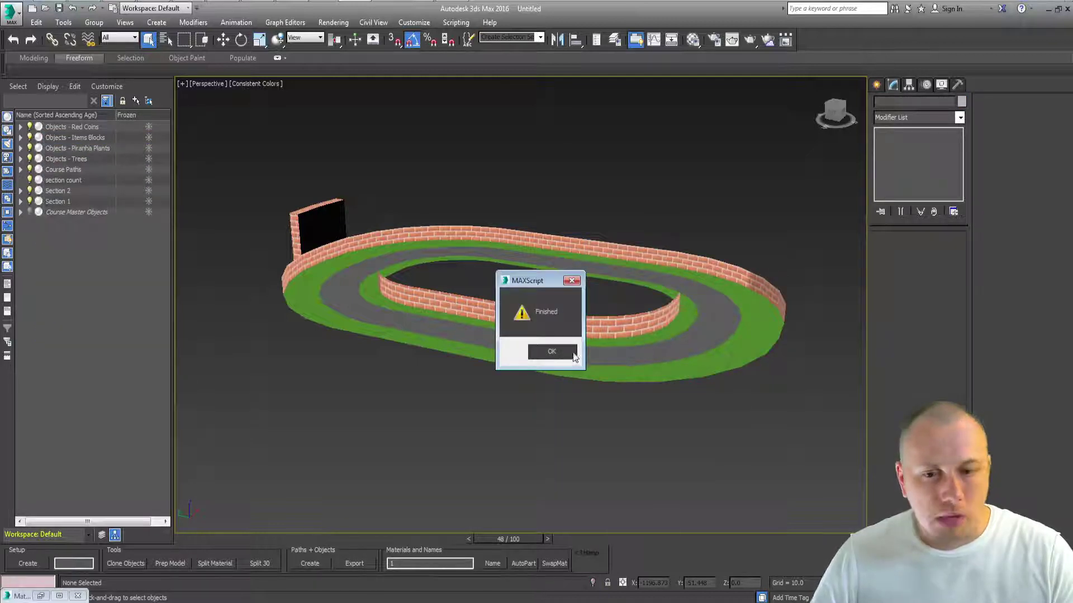
- Dismiss the script's completion message and examine the generated Objects - Items Blocks beside the track
left_click(568, 355)
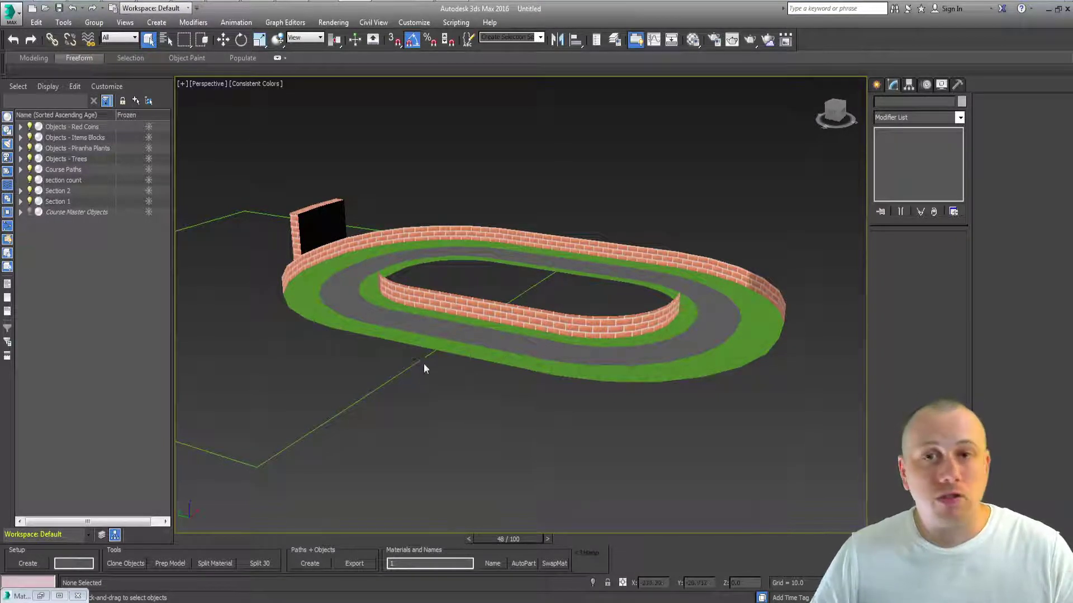
middle_click_drag(391, 350, 387, 338)
left_click(112, 137)
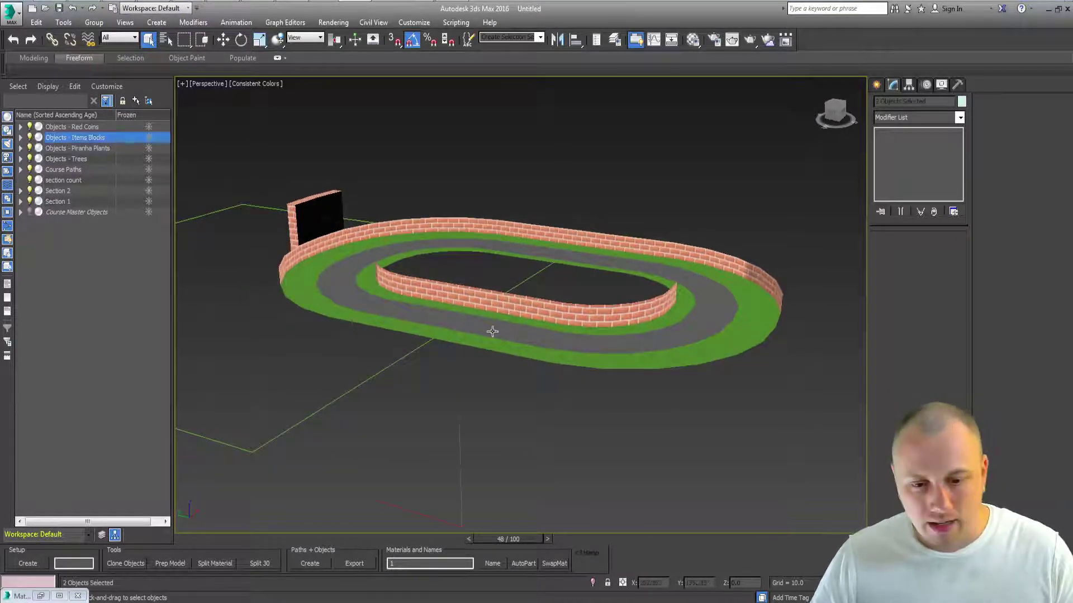
middle_click_drag(491, 330, 441, 361, "alt")
middle_click_drag(483, 394, 499, 404, "alt")
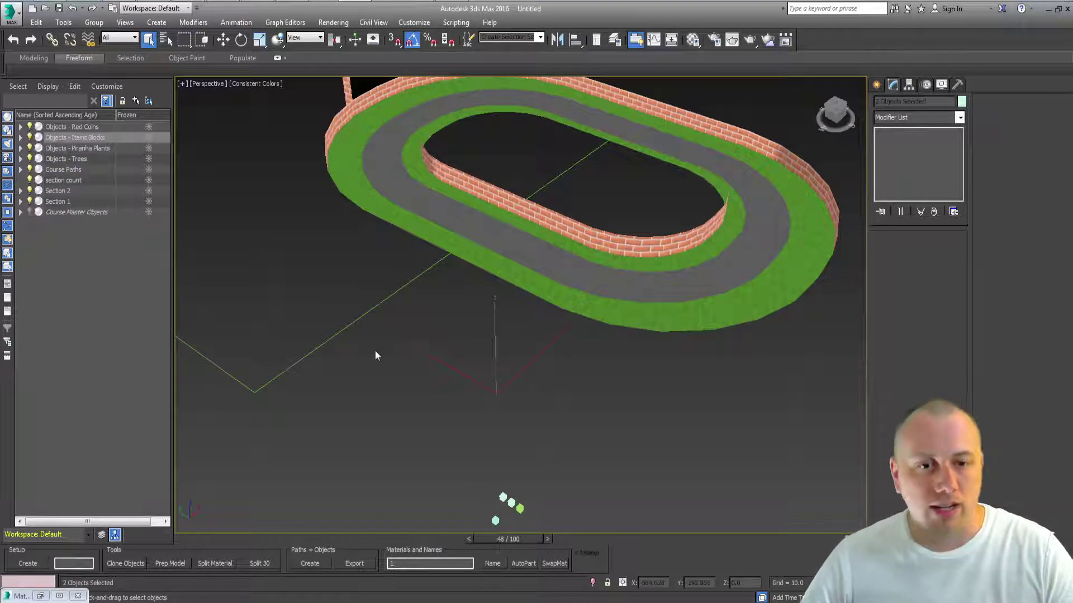
- Expand Course Paths and inspect the generated path Shape001 at segment level
left_click(55, 170)
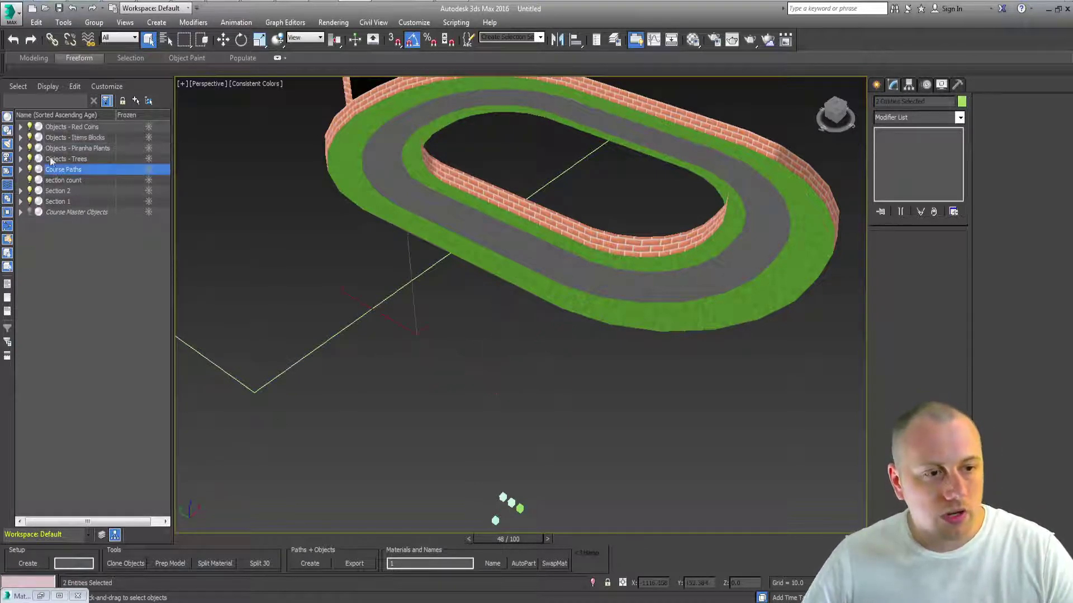
left_click(21, 170)
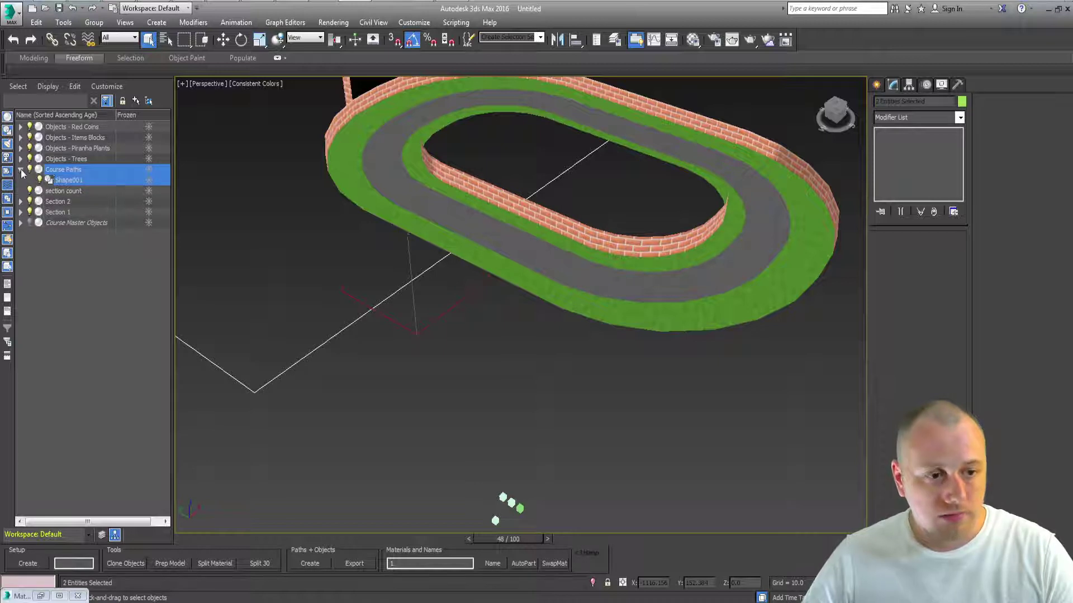
left_click(69, 180)
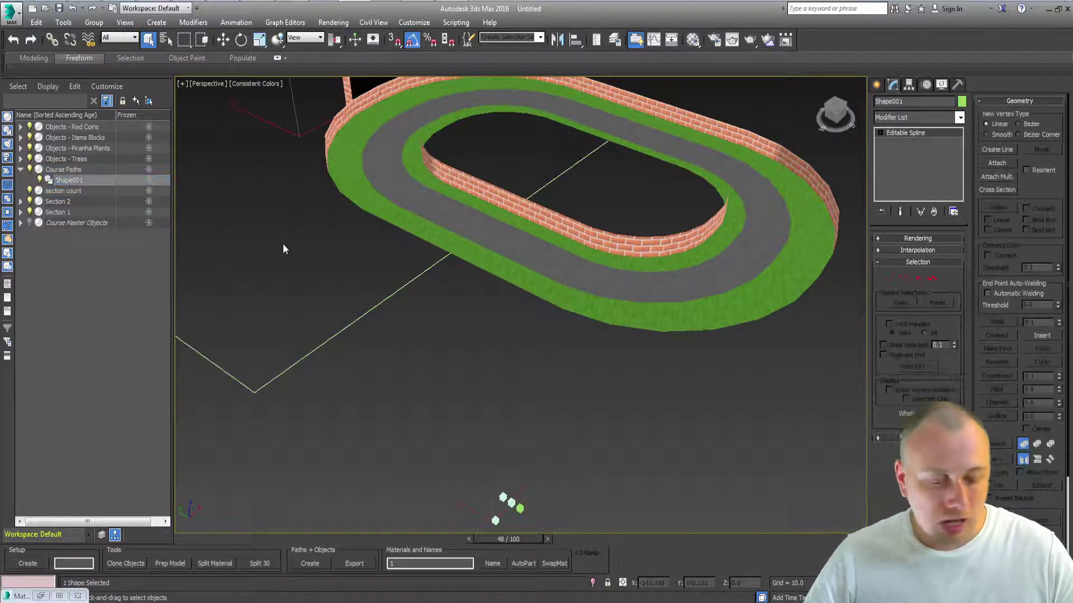
key("2")
mouse_move(428, 304)
middle_mouse_down()
mouse_move(469, 367)
mouse_move(535, 382)
middle_mouse_up()
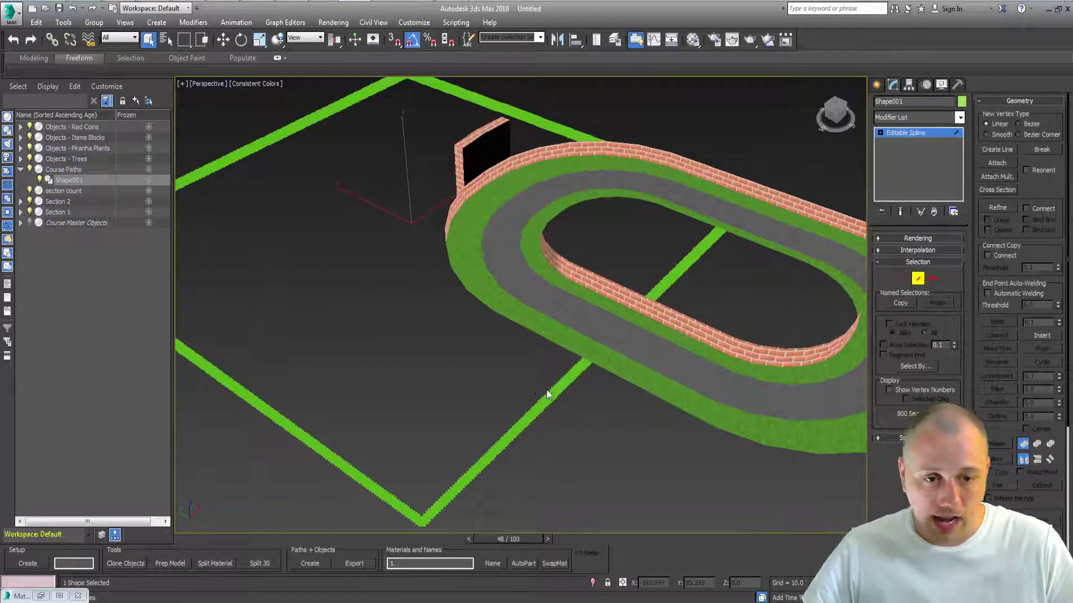
- Delete the generated path Shape001 from Course Paths
left_click(878, 85)
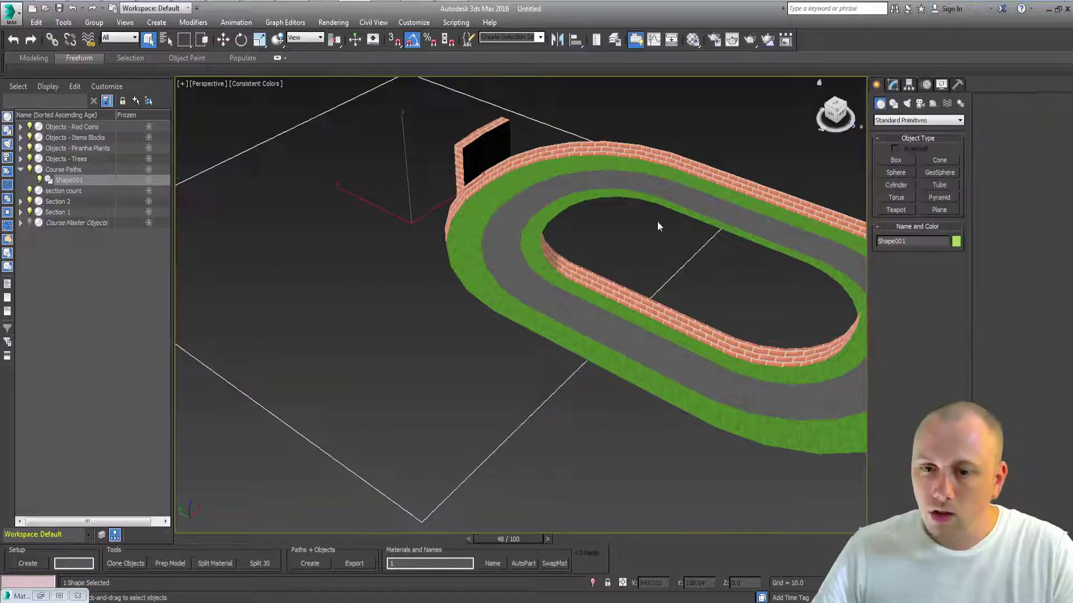
left_click(79, 190)
left_click(78, 169)
left_click(76, 189)
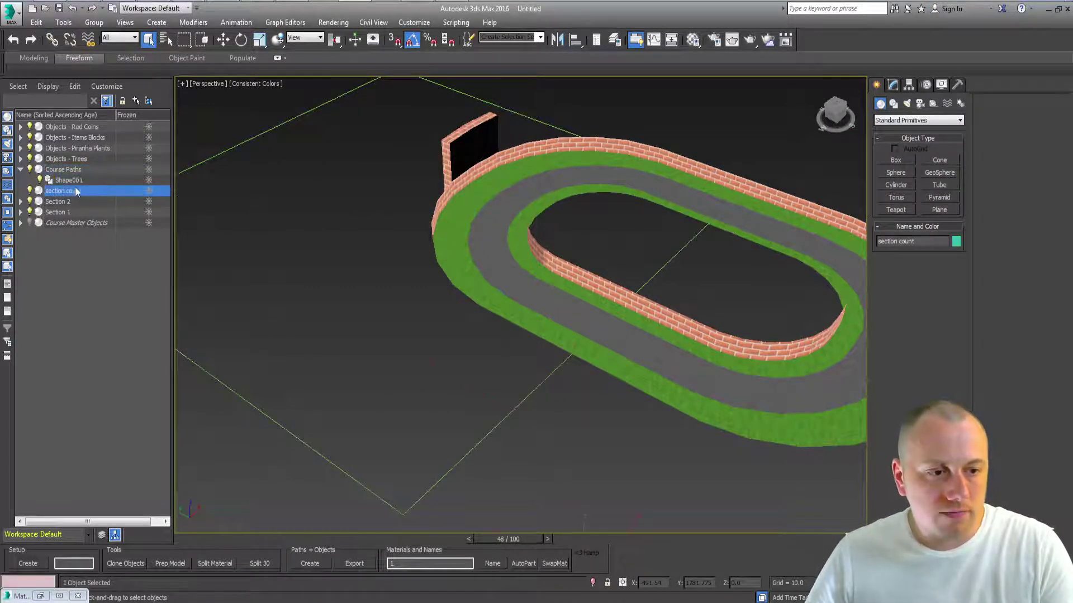
left_click(76, 183)
key("Delete")
middle_click_drag(613, 336, 540, 311)
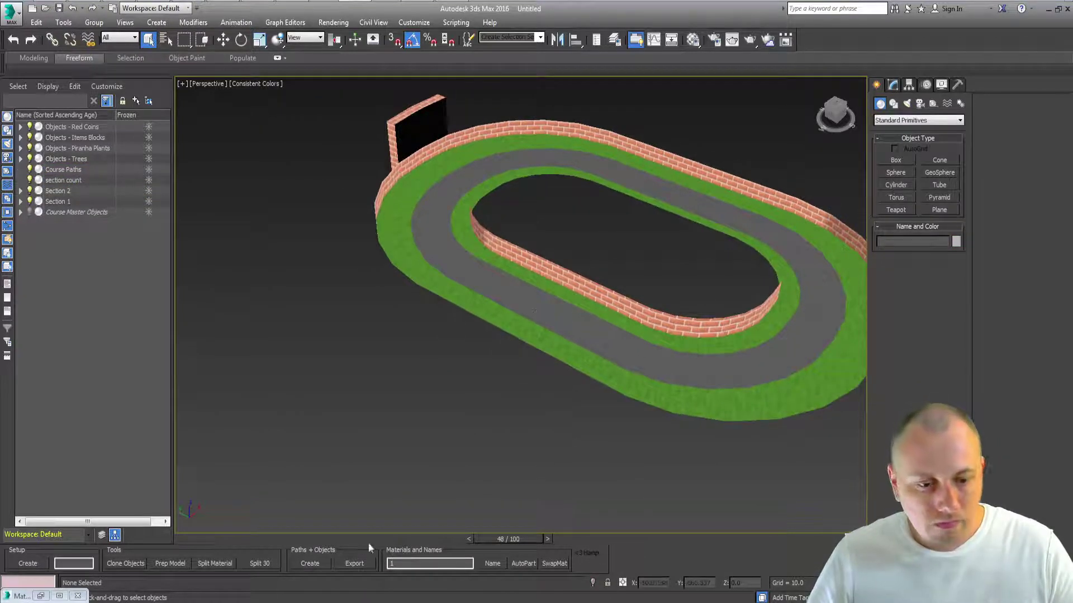
- Draw a closed line spline in the top view along the middle of the road, around the whole track
left_click(892, 85)
left_click(875, 84)
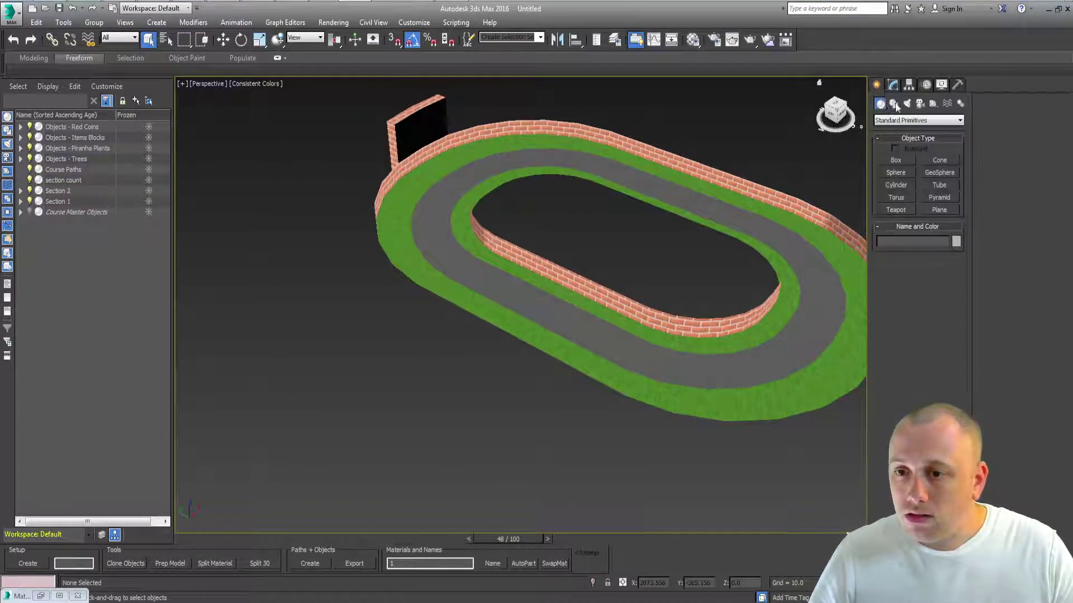
left_click(893, 103)
left_click(895, 170)
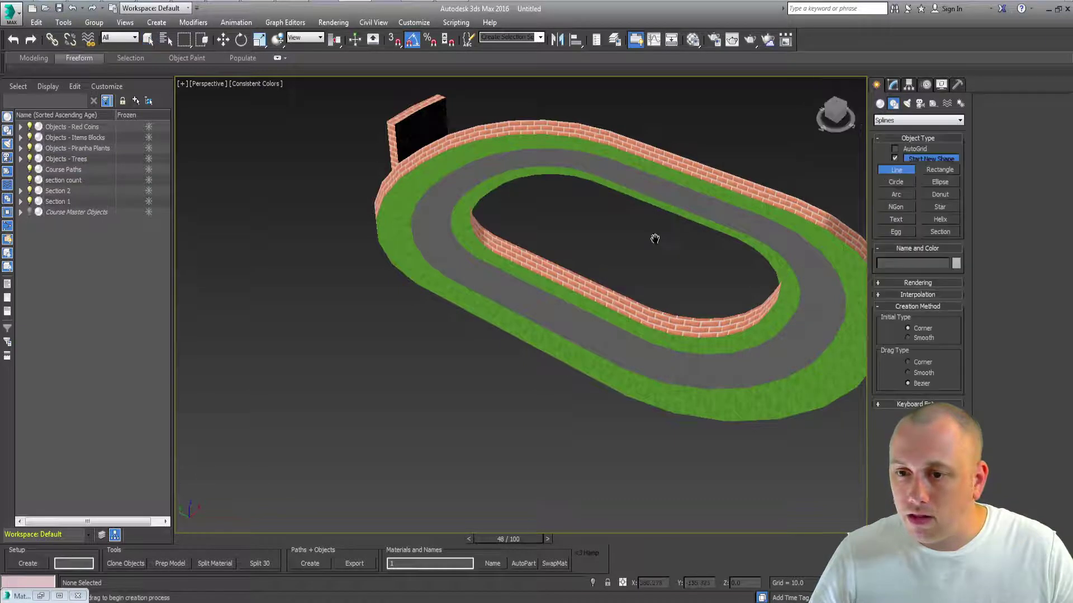
key("t")
scroll(494, 305, "up", 5)
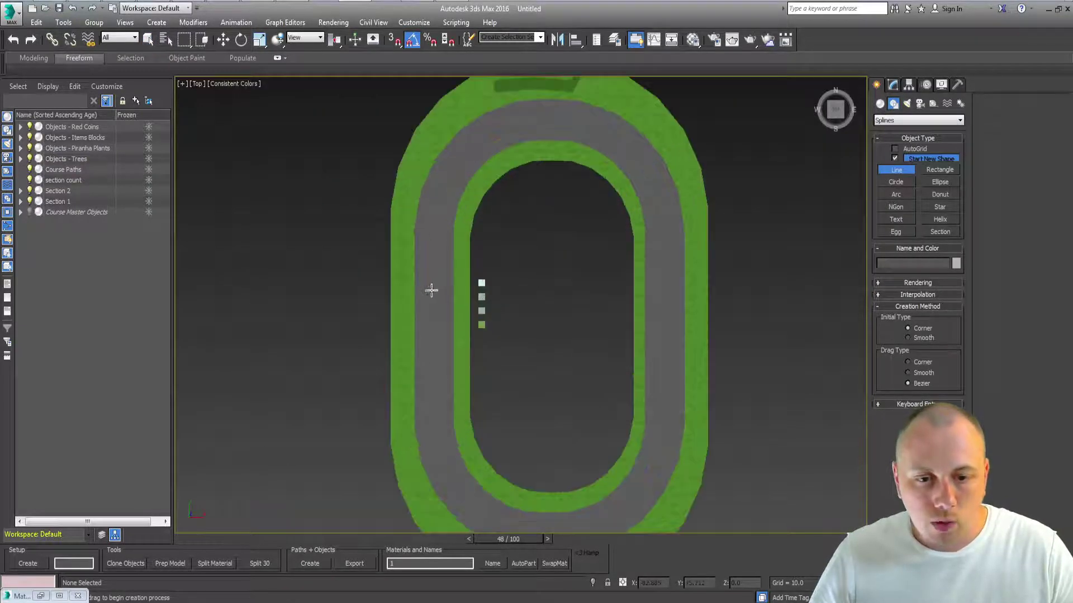
left_click(434, 227)
left_click(434, 225)
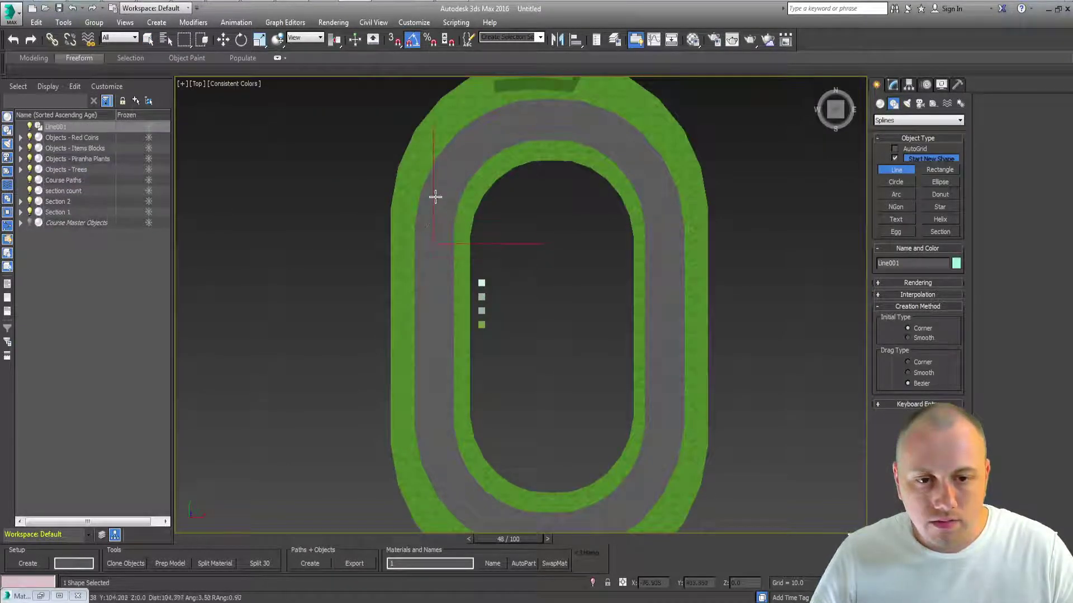
left_click(436, 195)
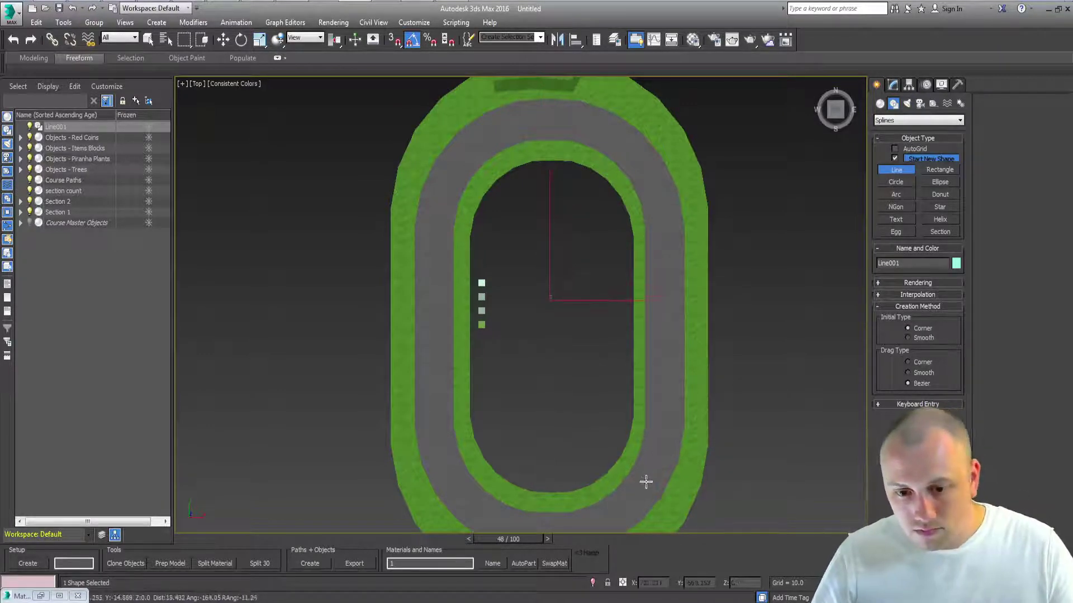
middle_click_drag(641, 499, 658, 414)
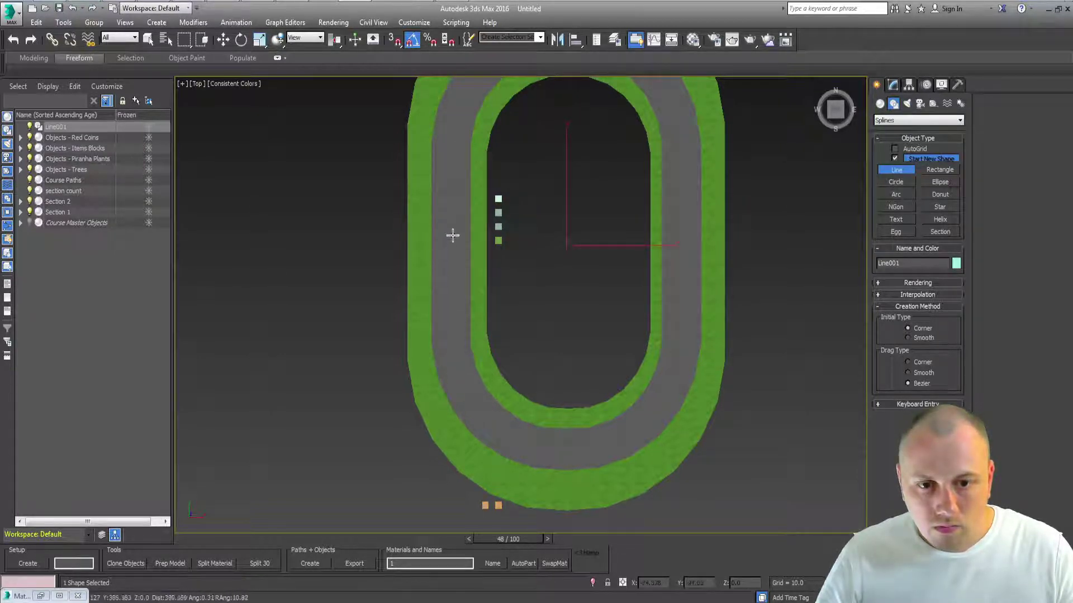
middle_click_drag(443, 266, 419, 255, "alt")
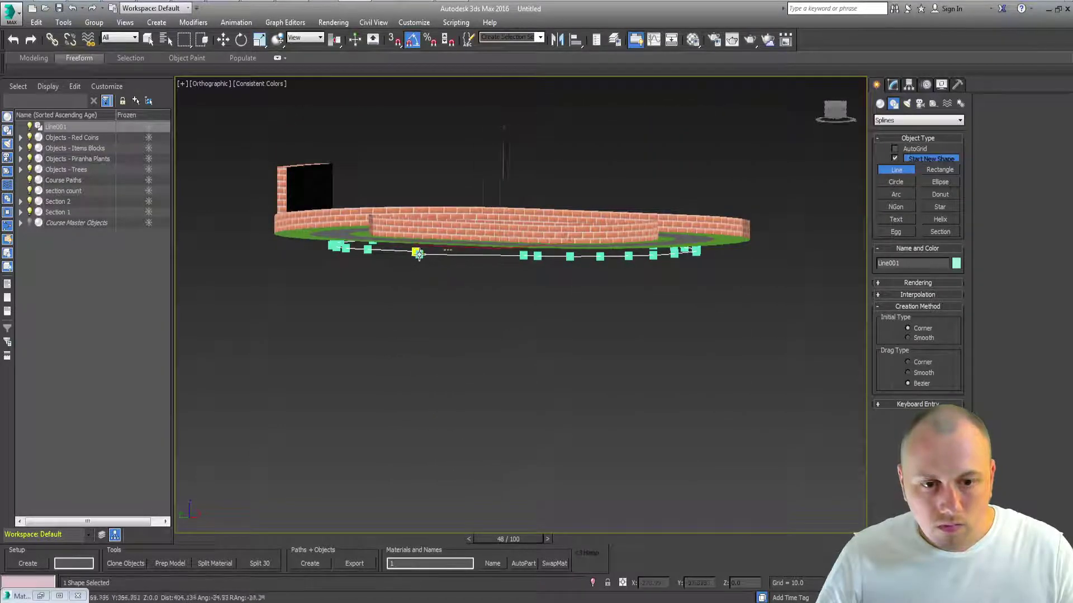
left_click(419, 254)
left_click(529, 349)
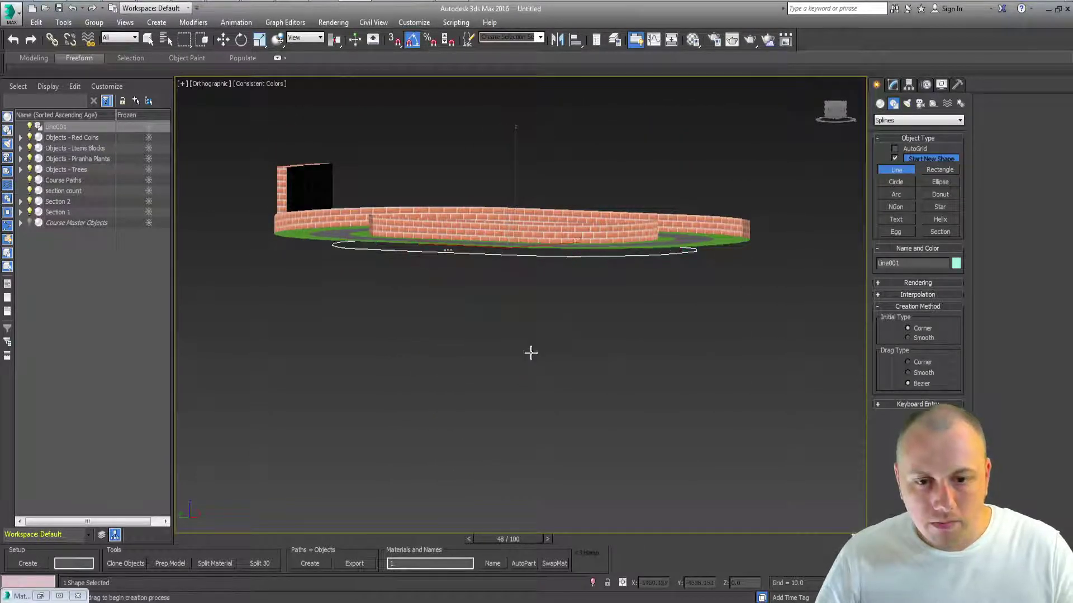
- Raise all vertices of the new line along Z to about 39, just above the road surface
key("2")
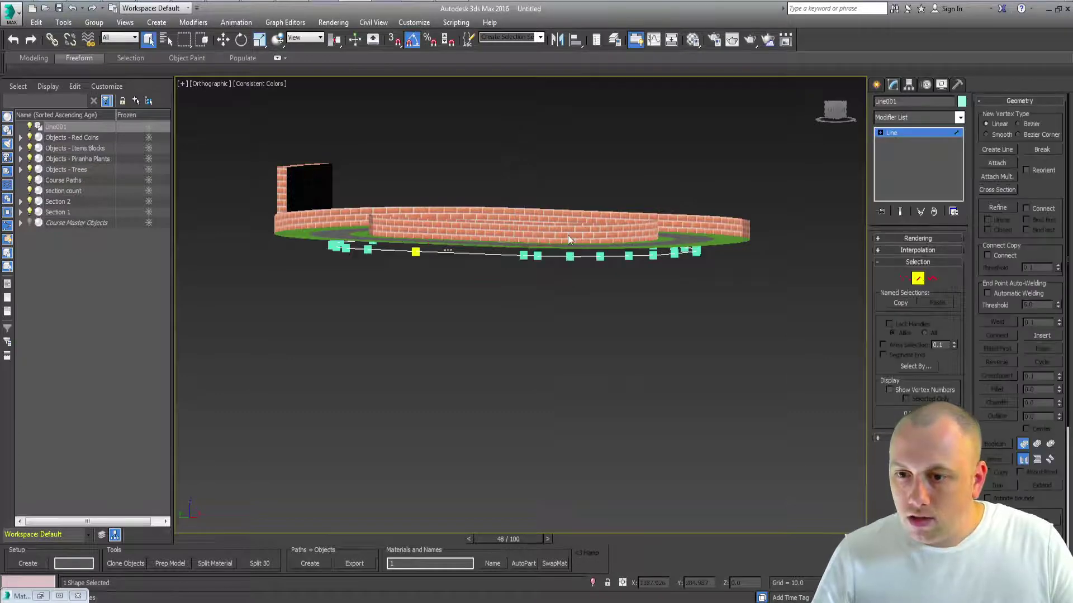
key("ctrl+a")
key("1")
key("w")
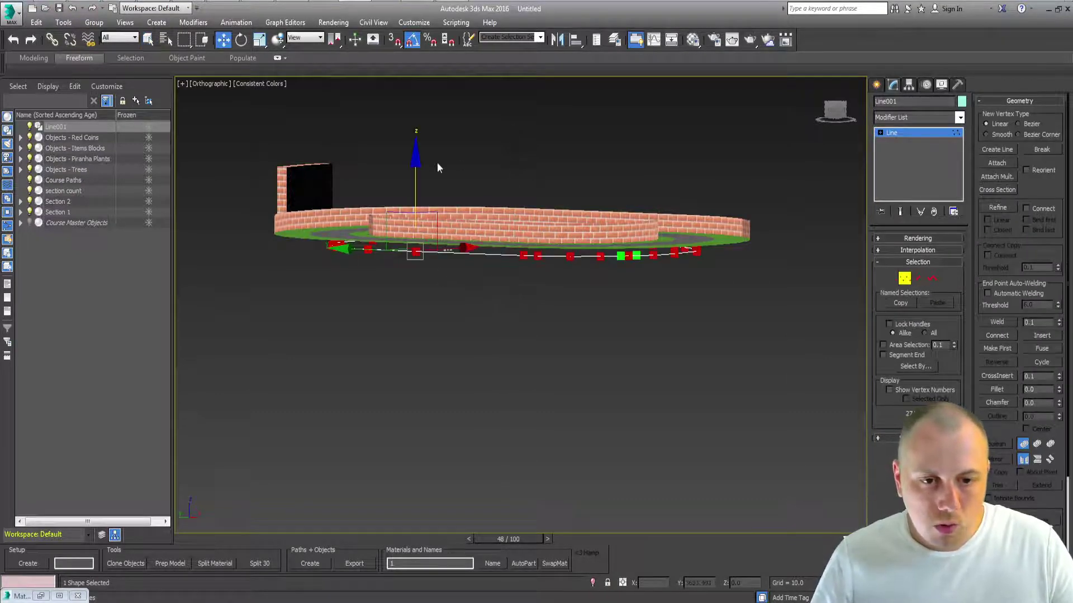
middle_click_drag(415, 176, 408, 337, "alt")
key("p")
scroll(402, 336, "up", 8)
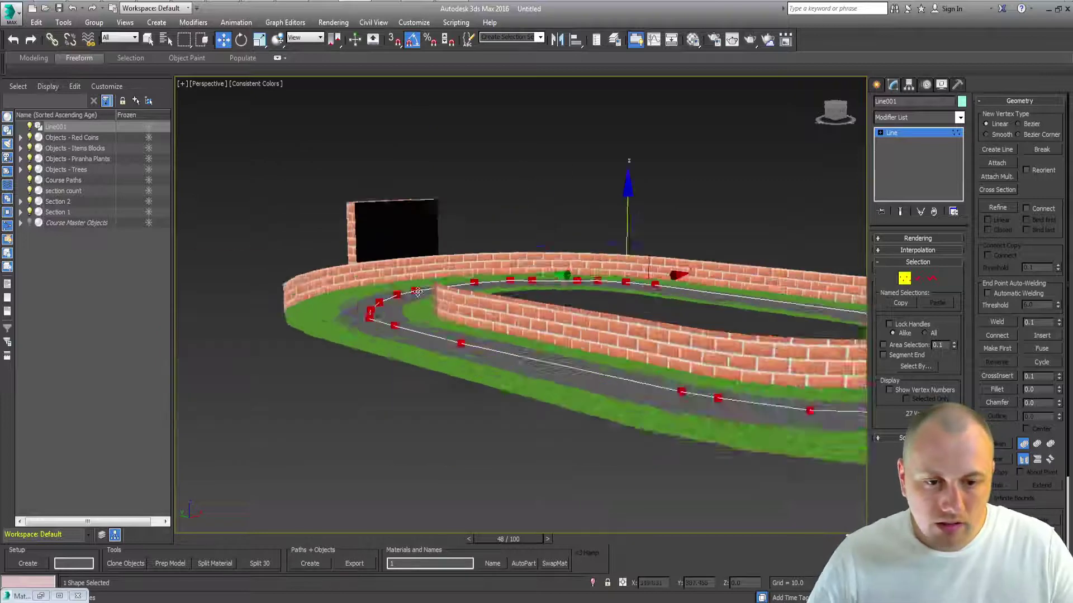
middle_click_drag(524, 351, 552, 333, "alt")
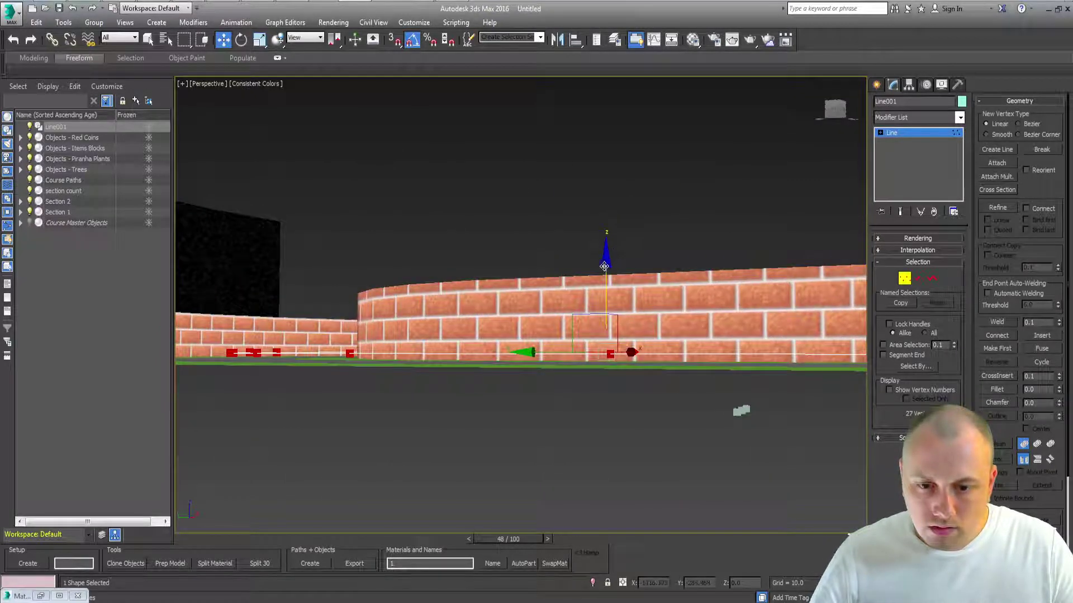
middle_click_drag(604, 266, 593, 342, "alt")
scroll(504, 314, "up", 4)
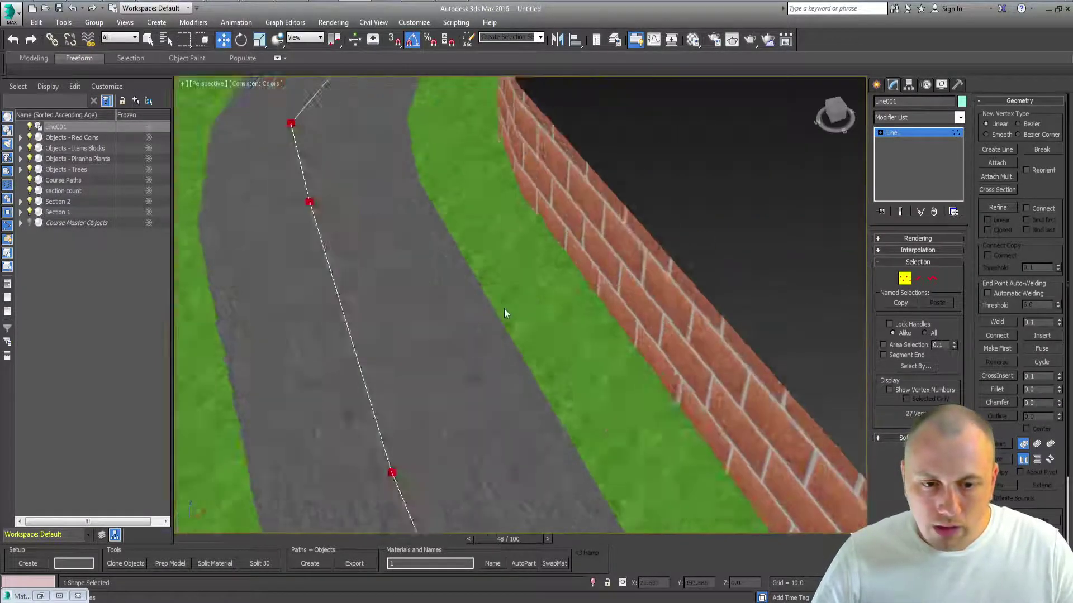
scroll(505, 313, "down", 10)
scroll(622, 342, "up", 4)
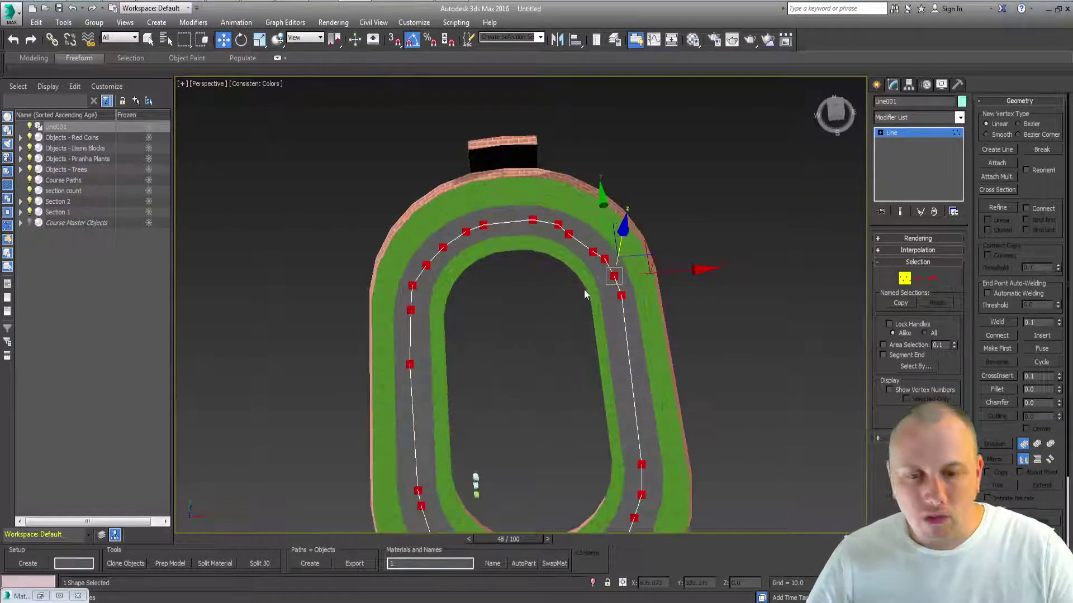
- Adjust individual path vertices in the top view to smooth the line around the track's upper-right bend
key("t")
scroll(584, 302, "up", 2)
left_click(582, 138)
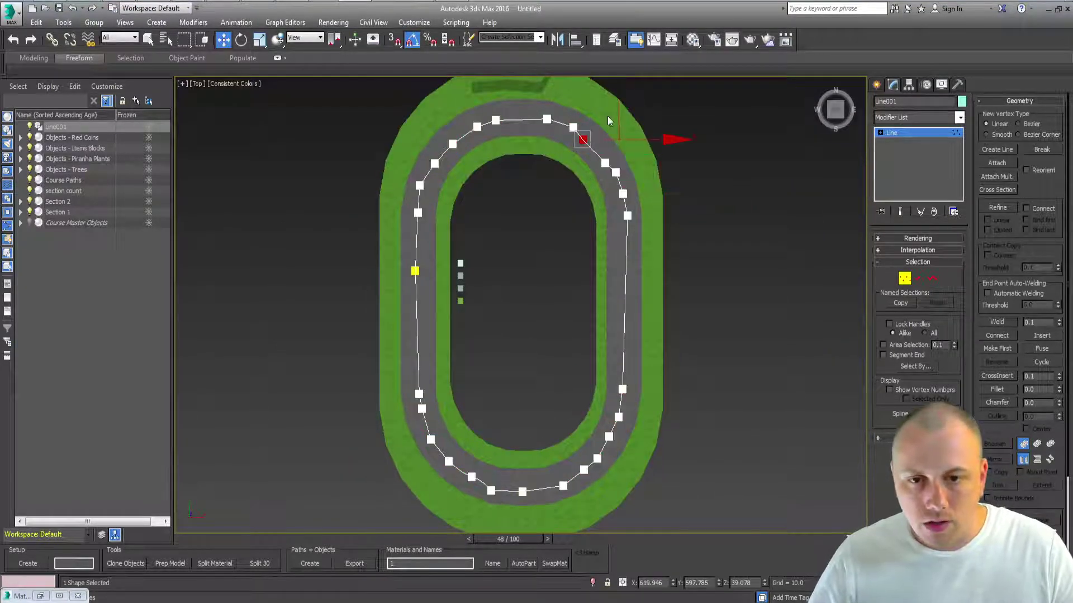
left_click_drag(620, 110, 657, 155)
left_click(615, 172)
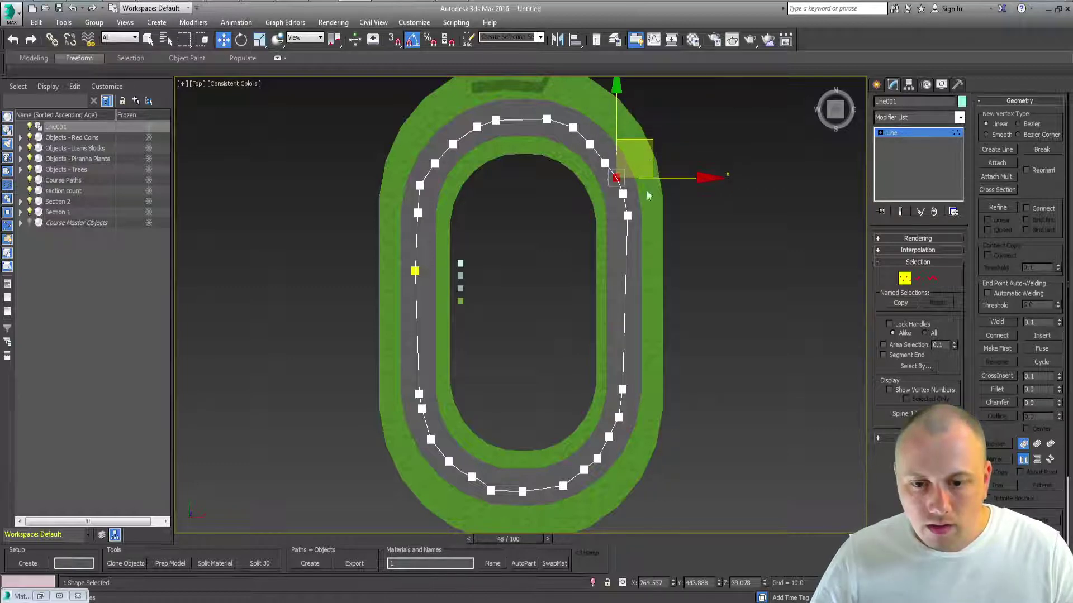
- Apply the Normalize Spline modifier to the whole course line
key("3")
left_click(626, 306)
left_click(916, 117)
scroll(791, 114, "down", 3)
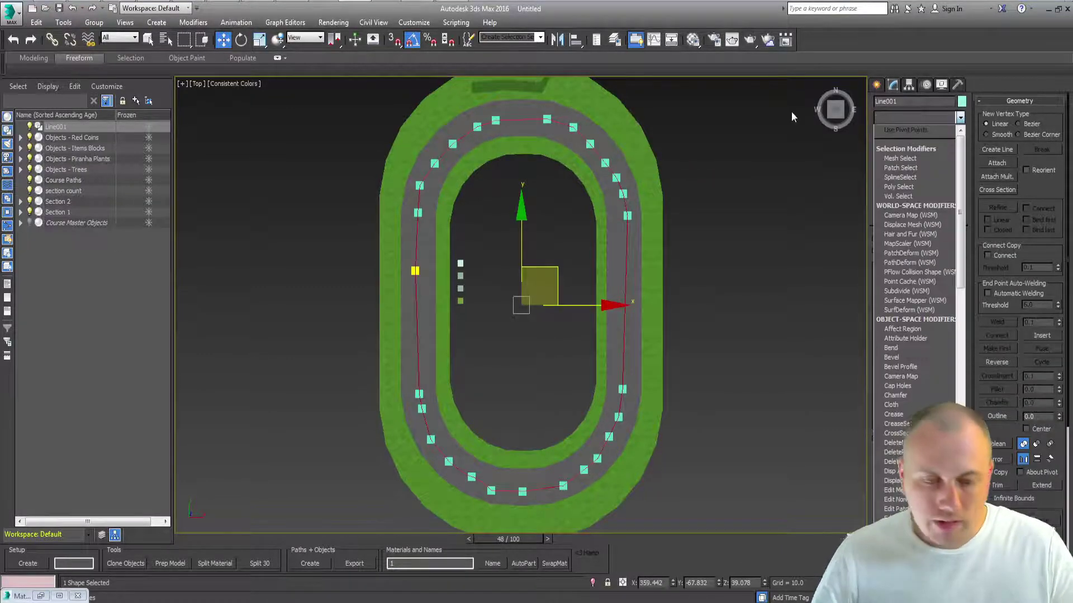
key("n")
key("Return")
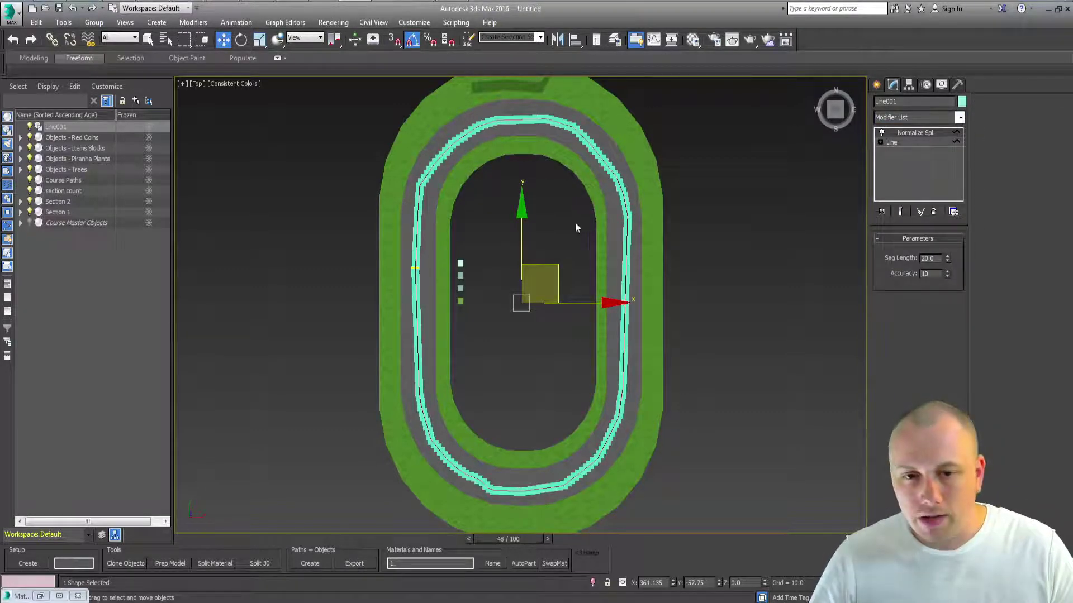
- Convert the normalized line to an editable spline and parent Line001 under Course Paths
scroll(572, 254, "down", 1)
key("p")
middle_click_drag(571, 259, 534, 215, "alt")
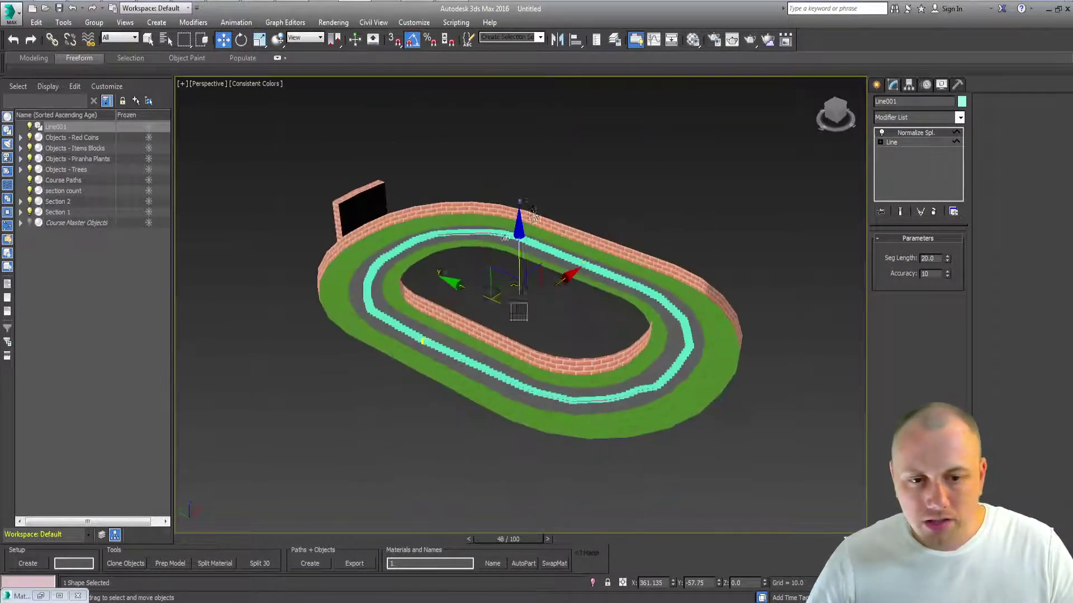
scroll(345, 307, "up", 5)
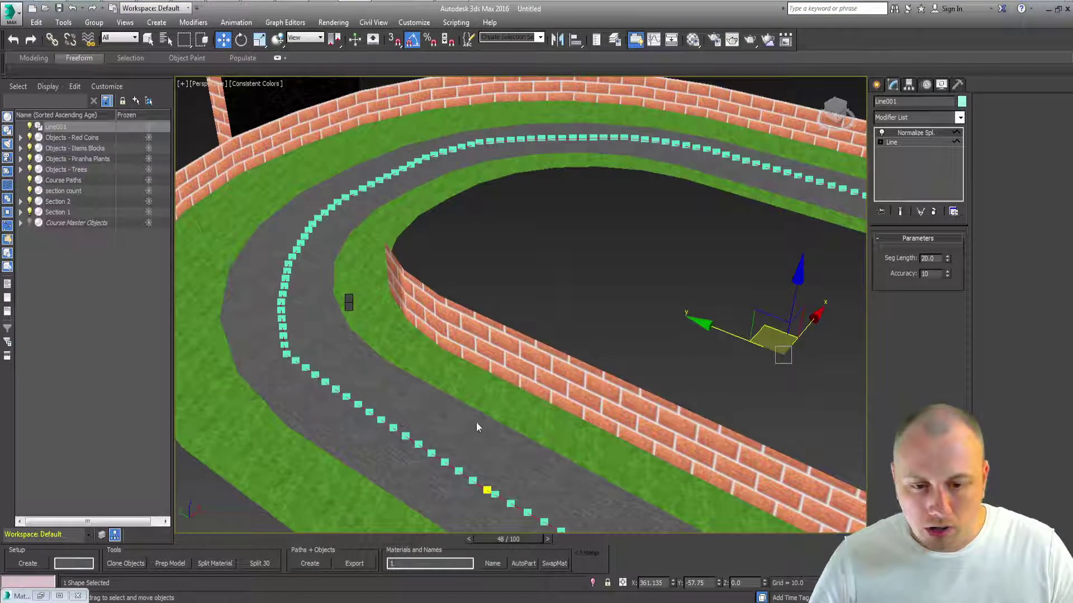
key("3")
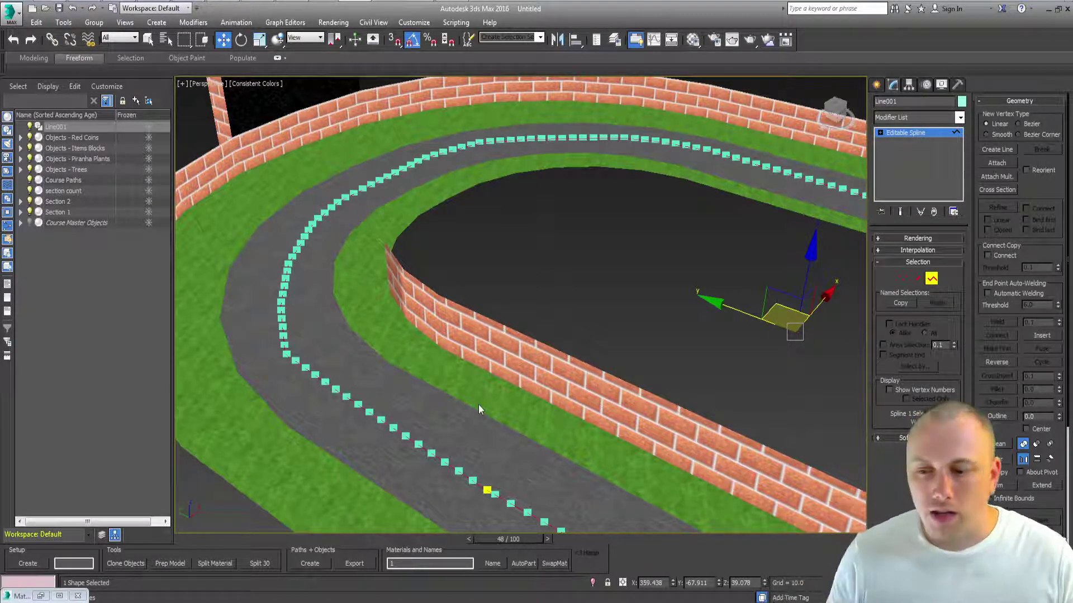
middle_click_drag(478, 409, 560, 329)
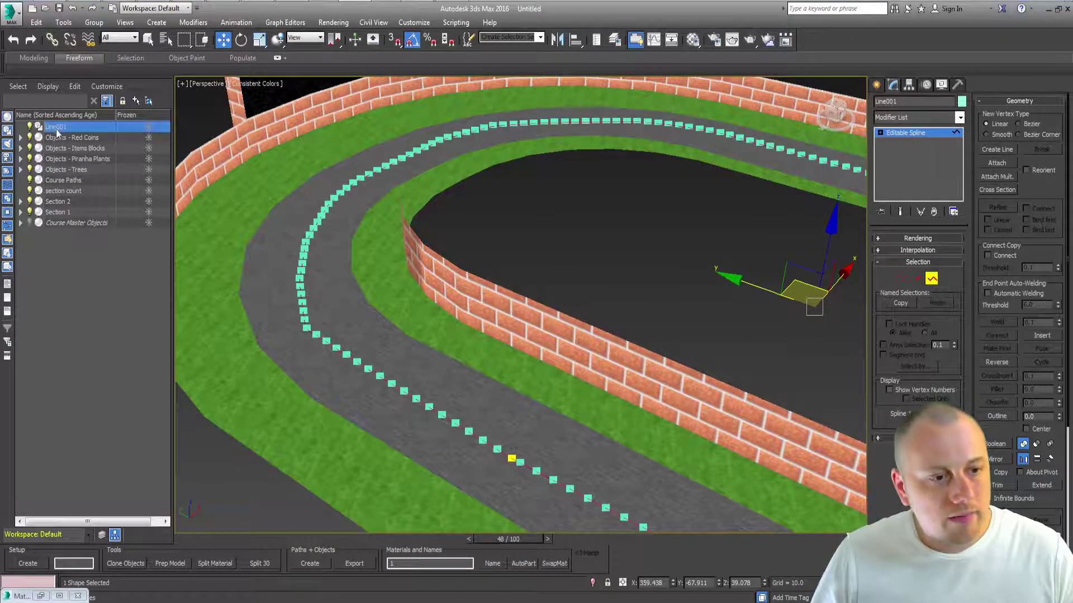
left_click_drag(80, 182, 80, 182)
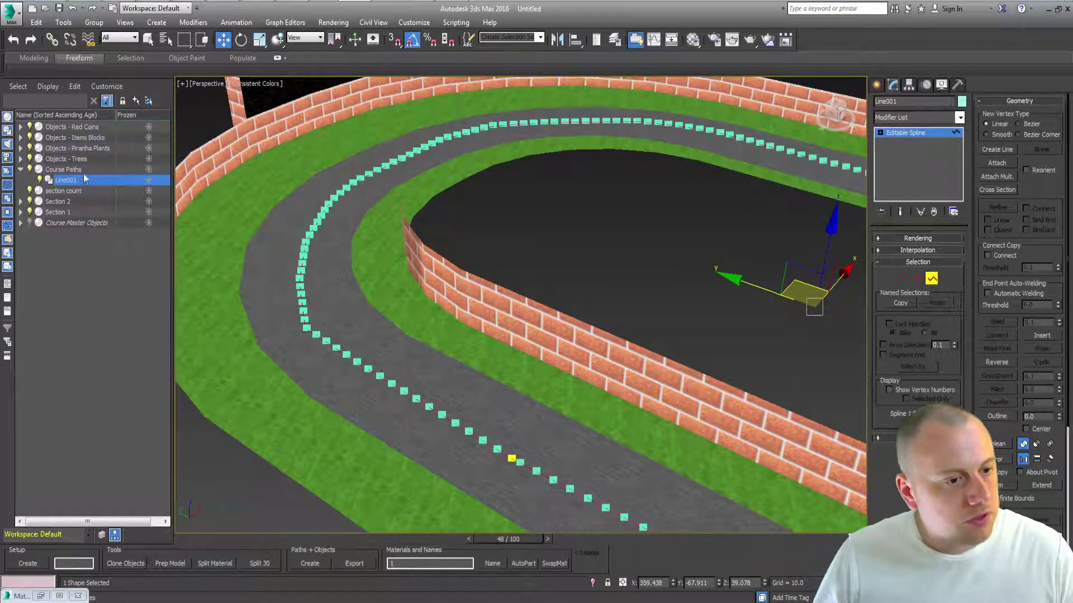
- Select the tree marker under Objects - Trees and move it onto the inner grass strip at about X 15, Z 40
left_click(20, 159)
left_click(59, 170)
key("z")
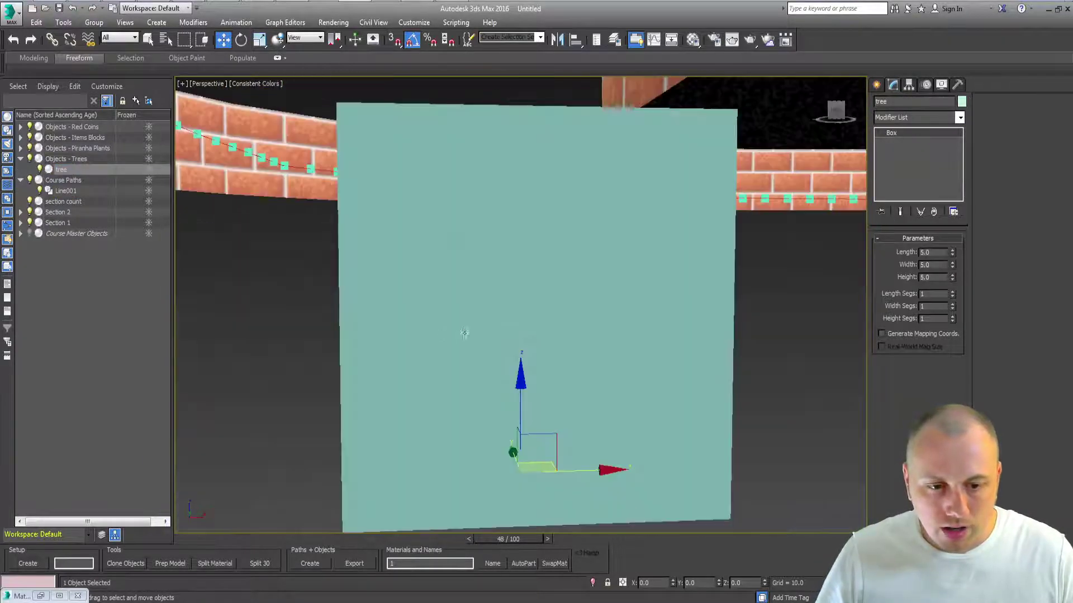
scroll(467, 333, "down", 3)
left_click_drag(564, 338, 749, 312)
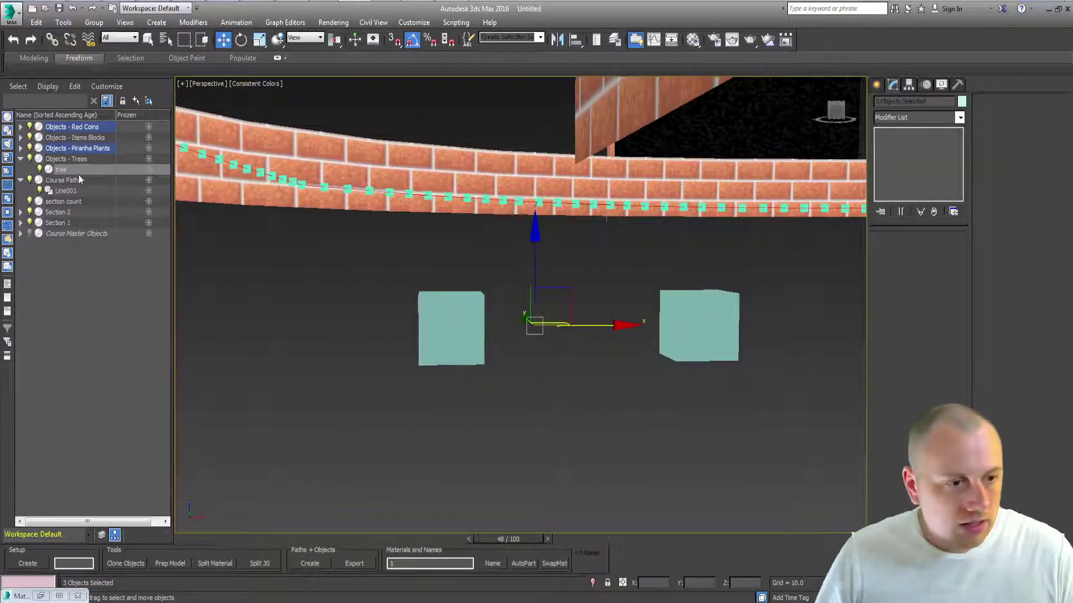
scroll(497, 350, "down", 3)
middle_click_drag(497, 350, 726, 293, "alt")
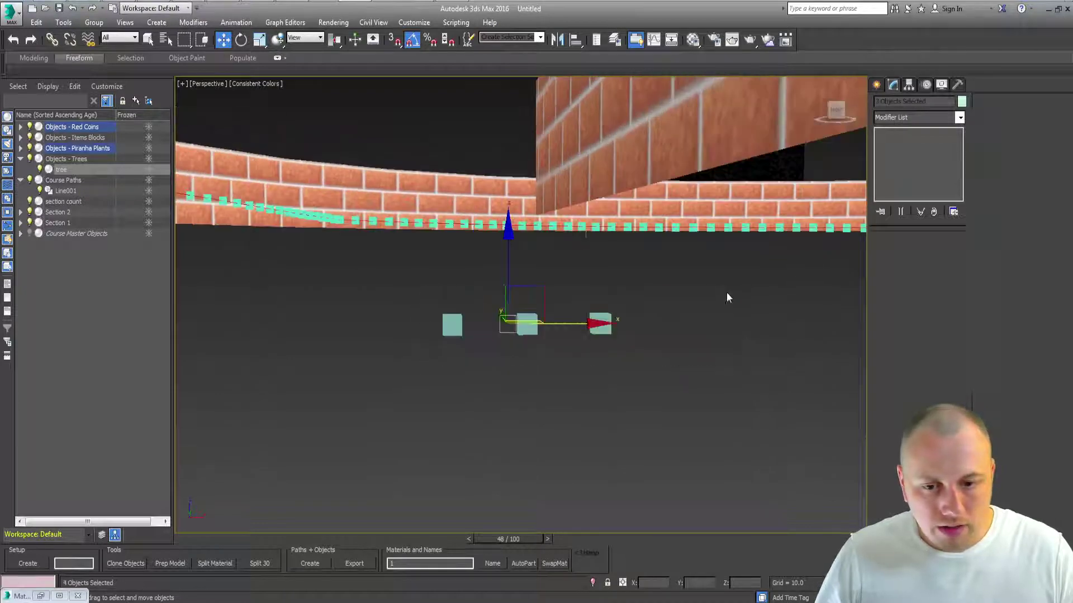
left_click(538, 403)
left_click(83, 169)
mouse_move(447, 324)
middle_mouse_down("alt")
mouse_move(425, 336)
mouse_move(447, 313)
mouse_move(462, 317)
middle_mouse_up("alt")
left_click_drag(462, 317, 486, 256)
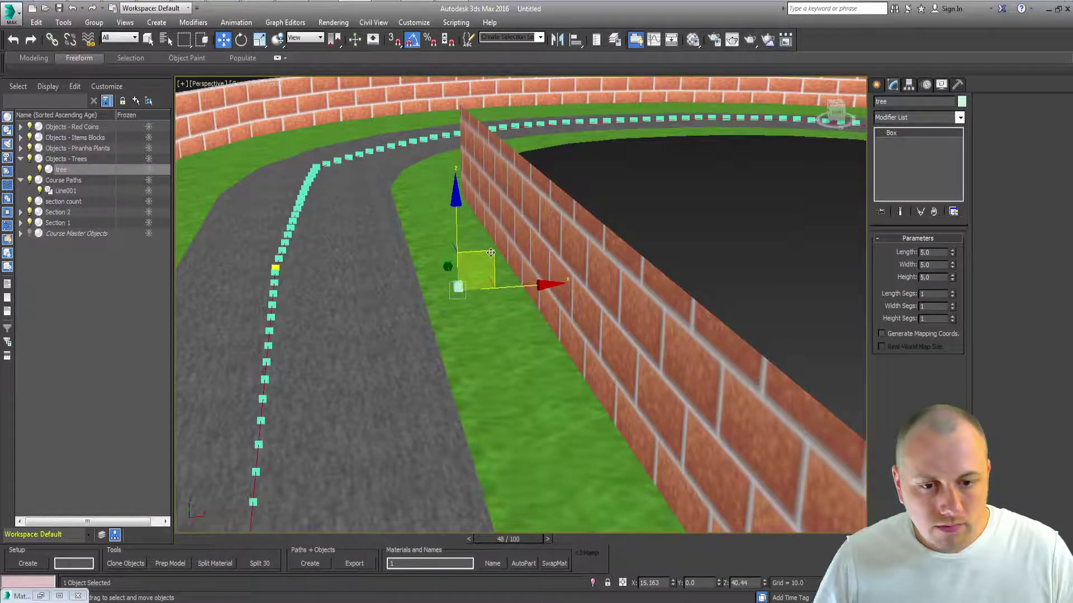
- Copy the tree across the road to the outer grass at the start of the bend, at about X -173, Y 419
scroll(486, 256, "down", 5)
middle_click_drag(486, 256, 489, 524, "alt")
scroll(455, 307, "up", 5)
scroll(502, 312, "down", 2)
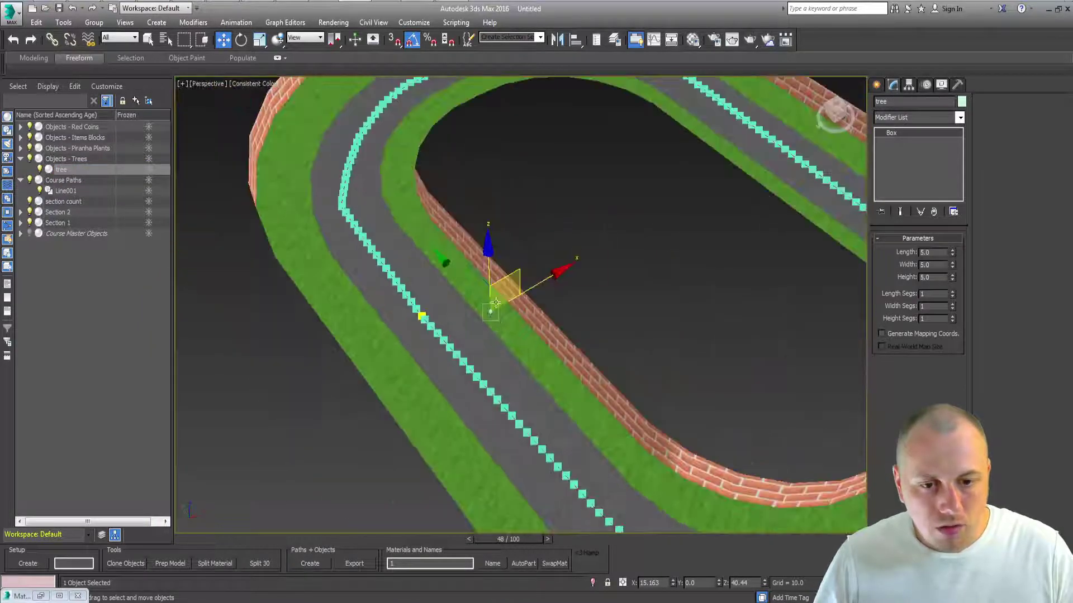
left_click_drag(492, 262, 302, 204)
left_click(539, 357)
middle_click_drag(538, 357, 376, 412, "alt")
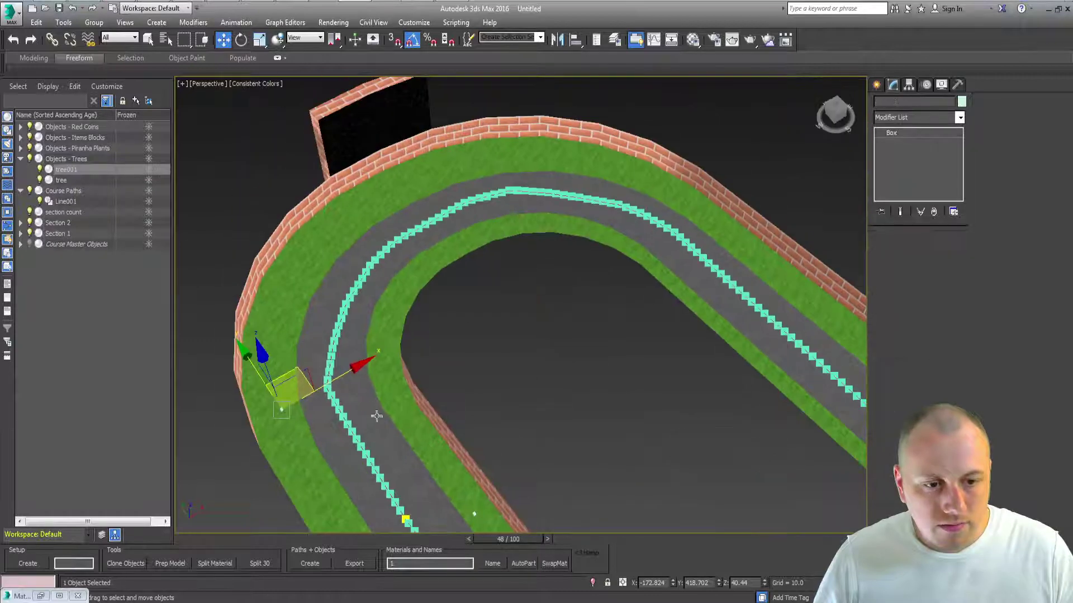
- Make four more tree copies spaced around the outer grass, ending at about X -52, Y -808
mouse_move(291, 380)
left_mouse_down("shift")
mouse_move(368, 196)
mouse_move(764, 208)
mouse_move(770, 218)
left_mouse_up("shift")
left_click(539, 357)
middle_click_drag(770, 217, 535, 190, "alt")
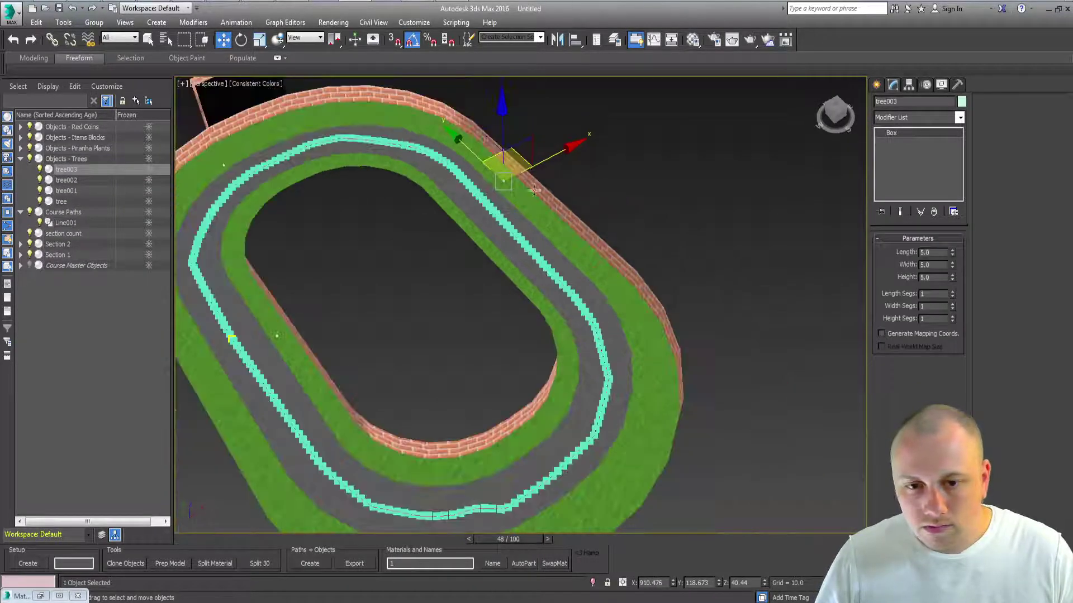
left_click_drag(516, 155, 648, 383, "shift")
middle_click_drag(648, 383, 573, 244)
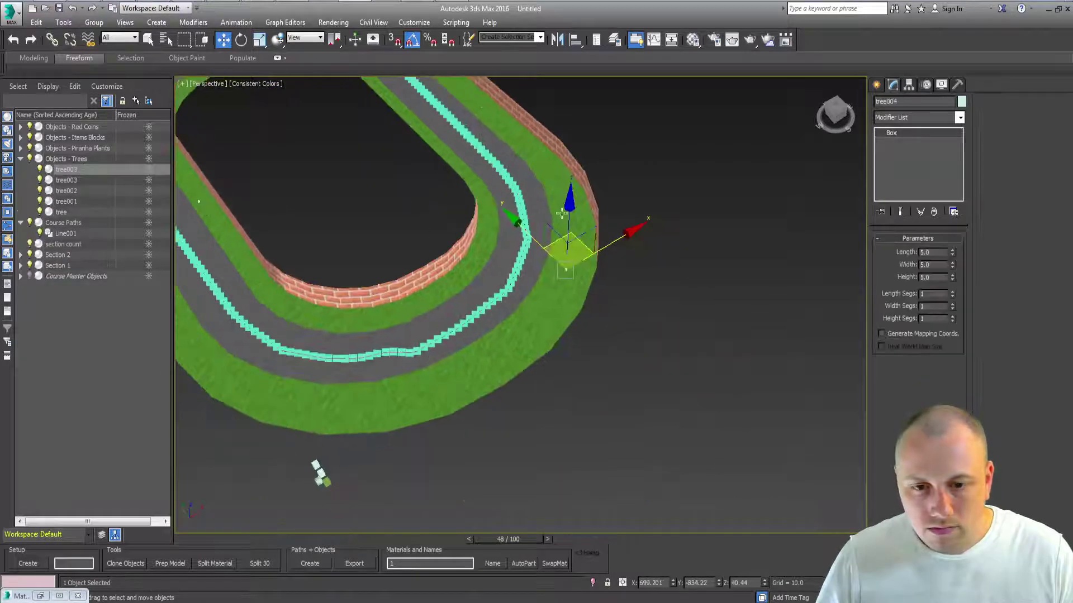
left_click_drag(572, 245, 304, 386, "shift")
left_click(538, 357)
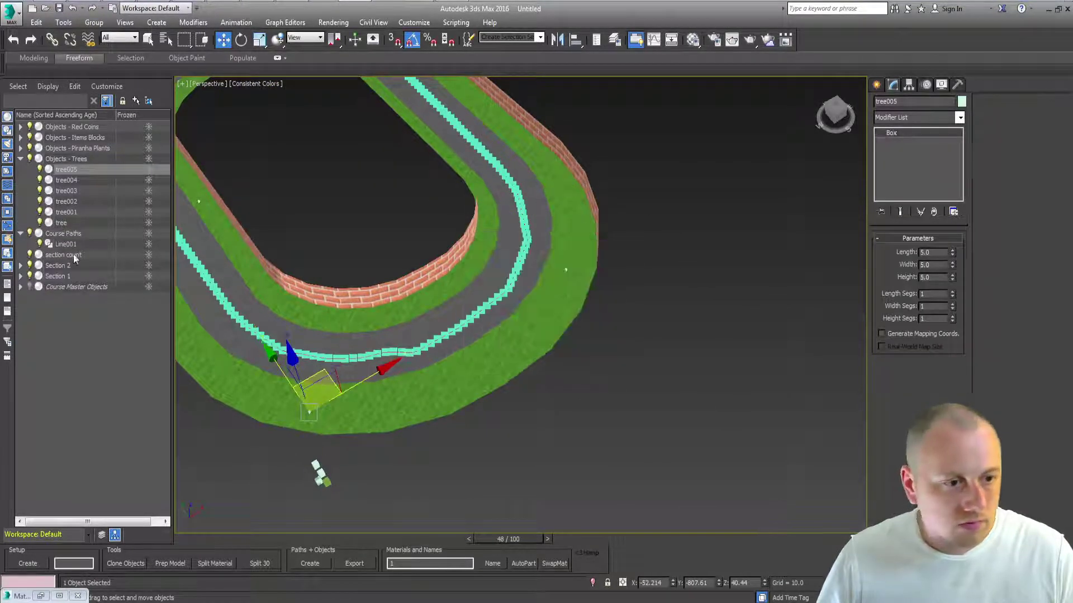
- Move the Piranha marker from the origin onto the outer grass strip beside the straight, at about X -196
left_click(21, 148)
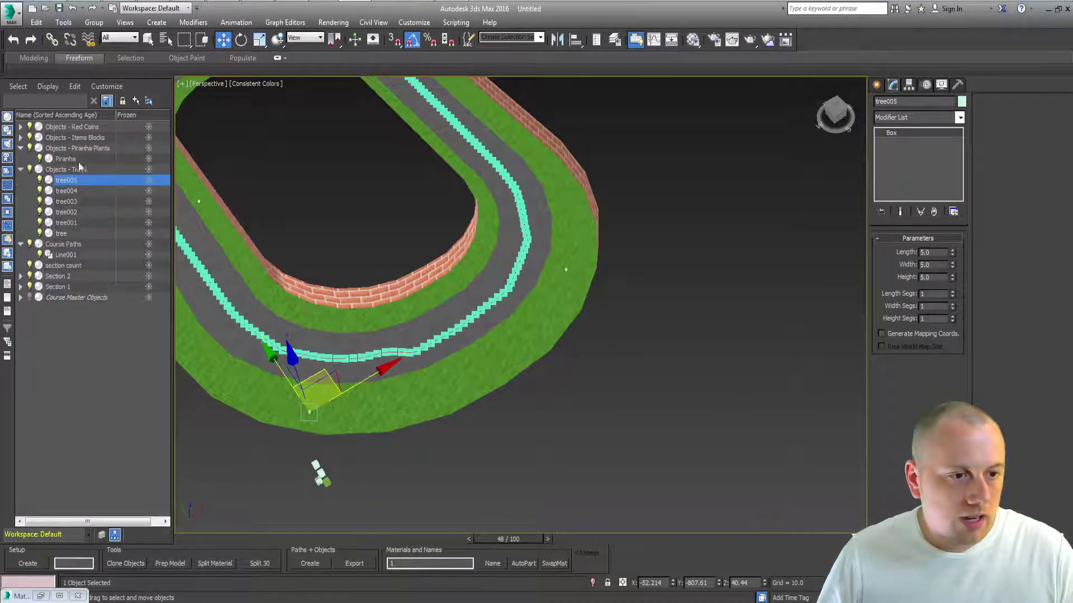
left_click(78, 162)
middle_click_drag(222, 235, 477, 276)
middle_click_drag(477, 276, 492, 234, "alt")
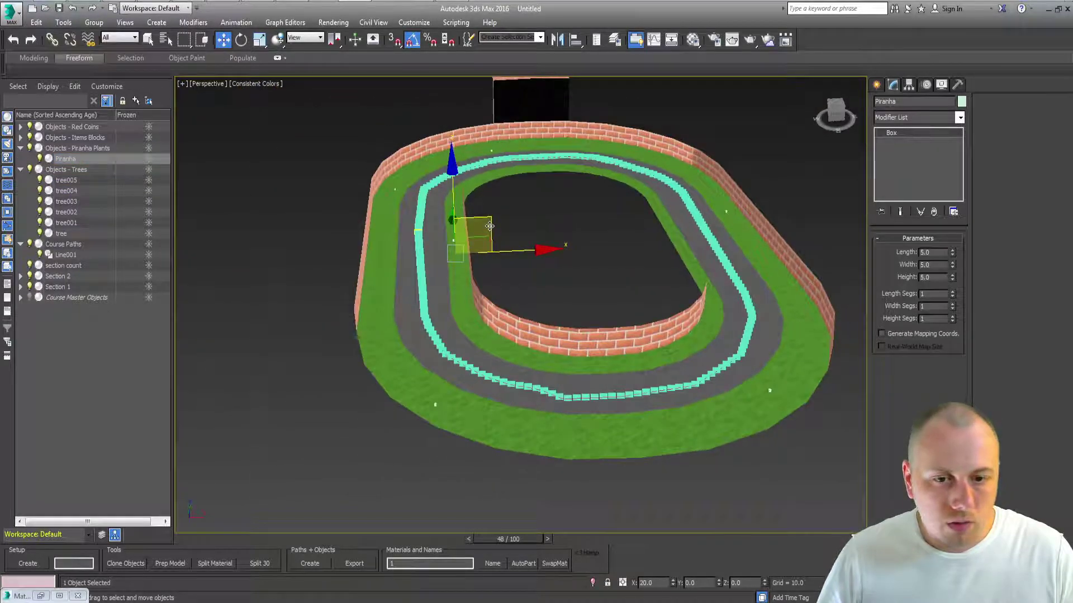
left_click_drag(489, 226, 417, 214)
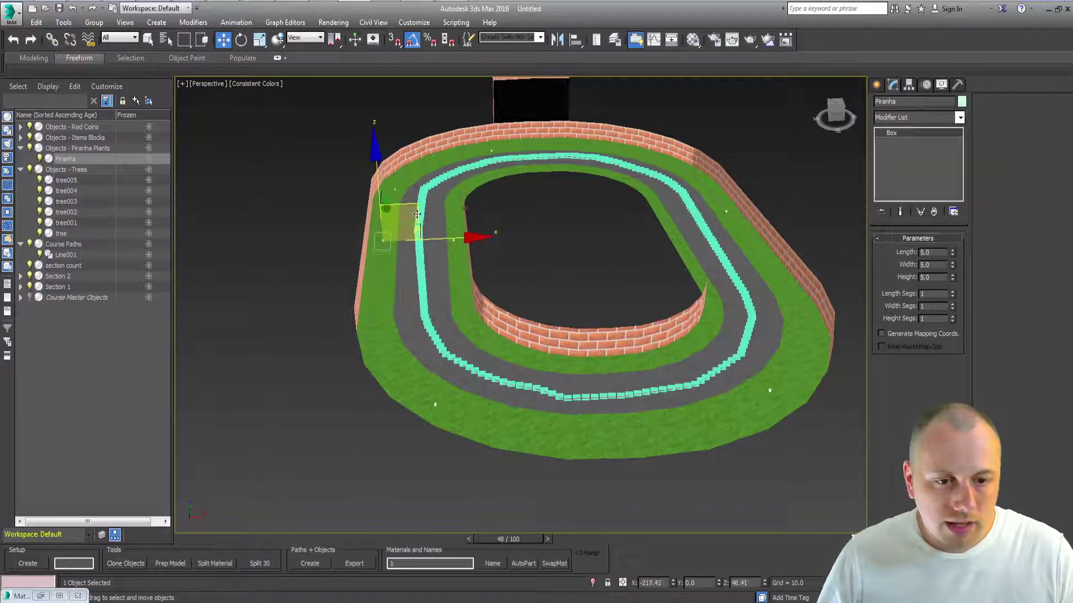
key("z")
middle_click_drag(416, 234, 337, 282, "alt")
scroll(337, 283, "down", 6)
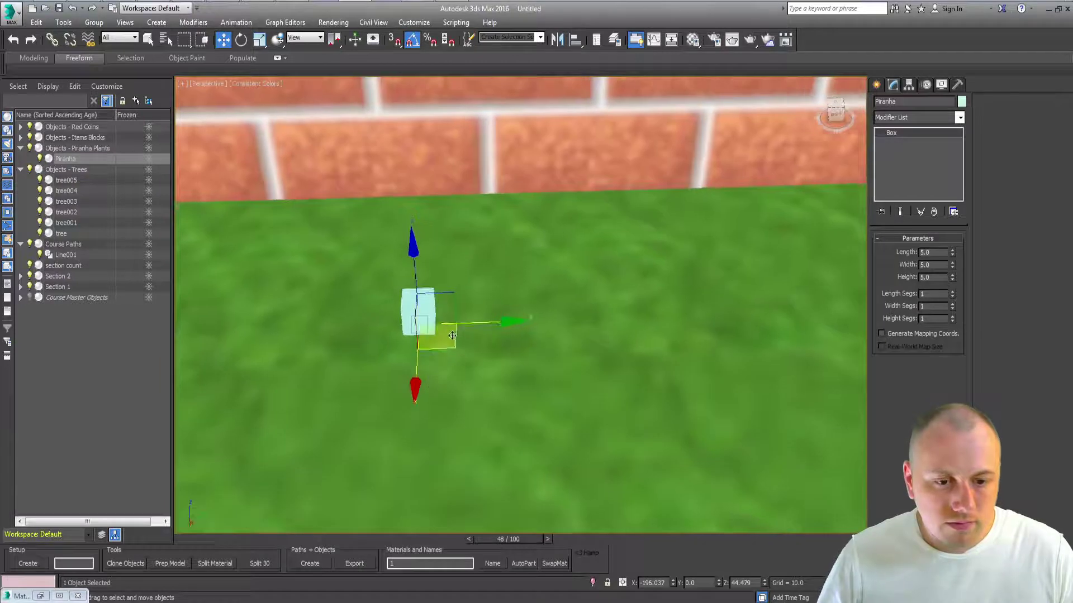
- Set the Piranha marker down at about Z 39 and make three copies of it in a row along the straight
mouse_move(452, 336)
left_mouse_down()
mouse_move(452, 359)
mouse_move(361, 356)
left_mouse_up()
scroll(494, 356, "down", 5)
key("Return")
middle_click_drag(396, 366, 509, 372, "alt")
scroll(402, 367, "down", 6)
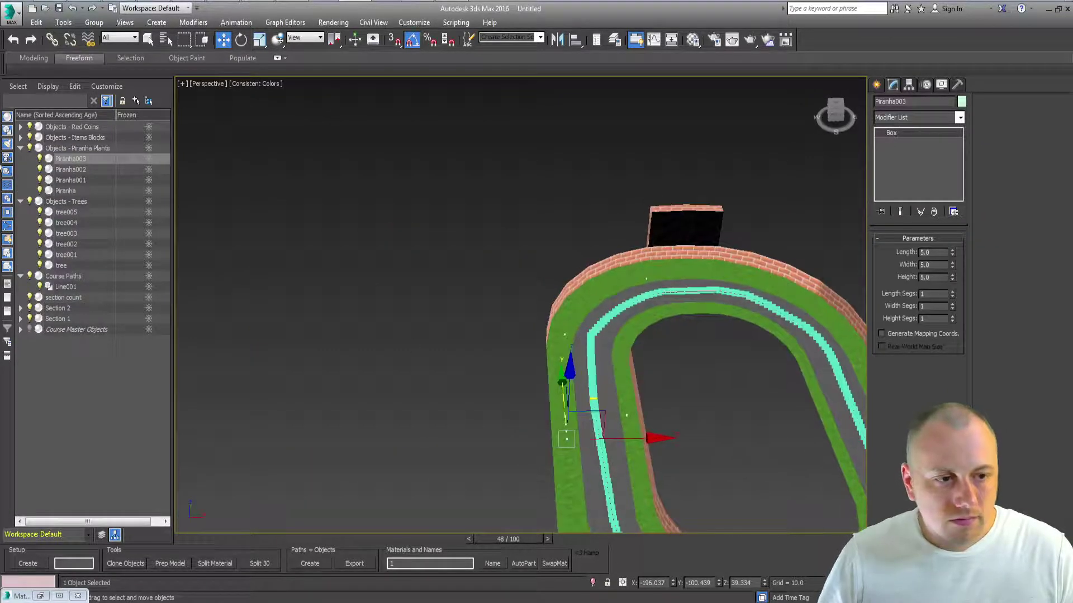
- Select the Item marker under Objects - Items Blocks and move it above the road to about X -47, Z 120
left_click(20, 138)
left_click(61, 148)
middle_click_drag(391, 321, 406, 319, "alt")
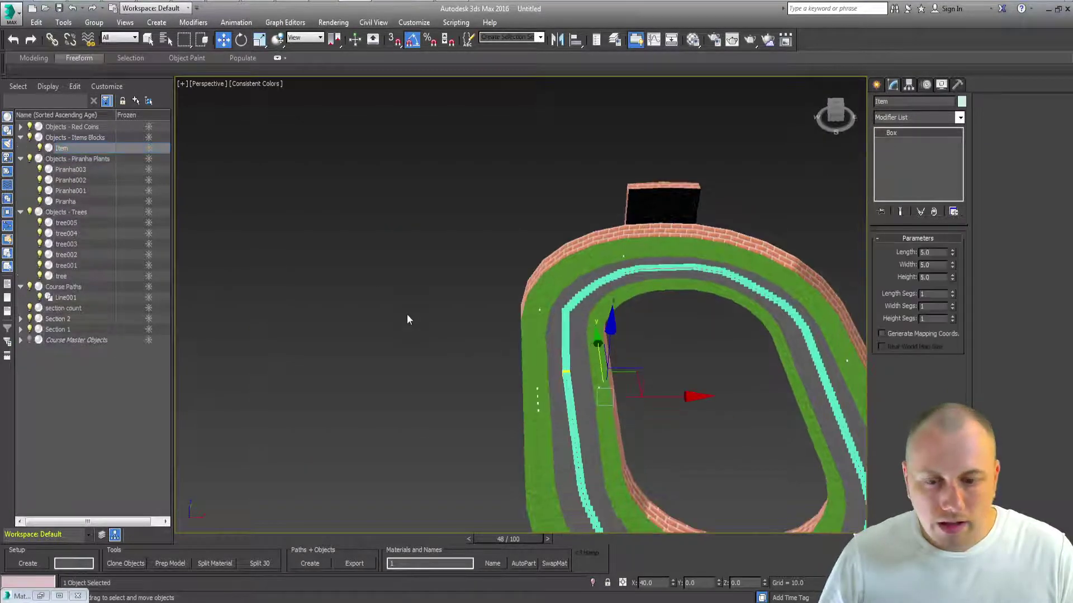
left_click_drag(630, 382, 613, 354)
key("t")
key("z")
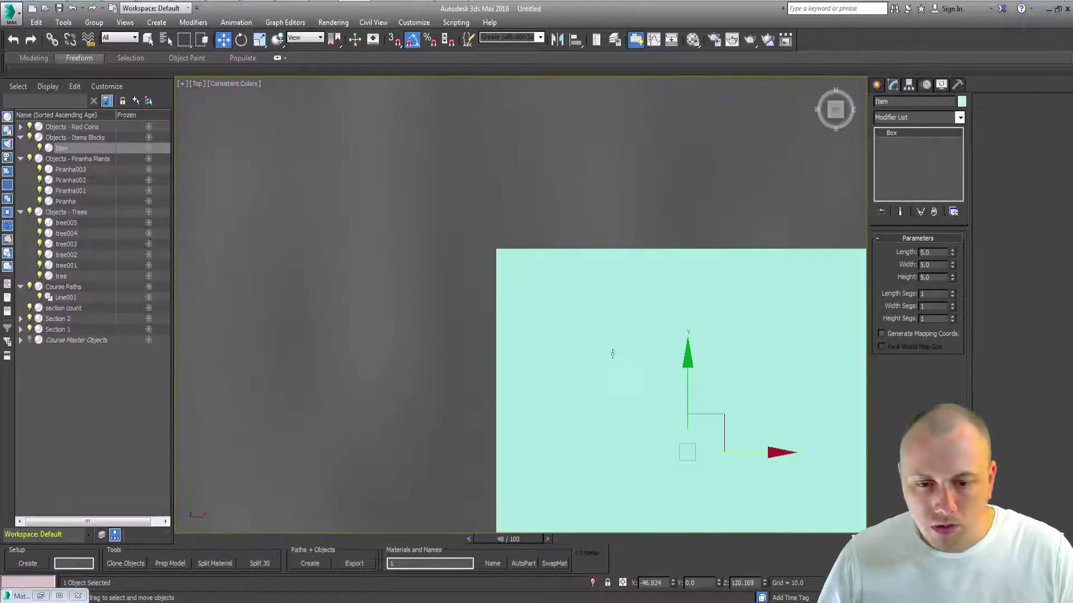
- Lower the Item marker along Z onto the road surface at about 38
scroll(564, 326, "down", 8)
scroll(564, 327, "down", 5)
key("z")
scroll(531, 326, "down", 8)
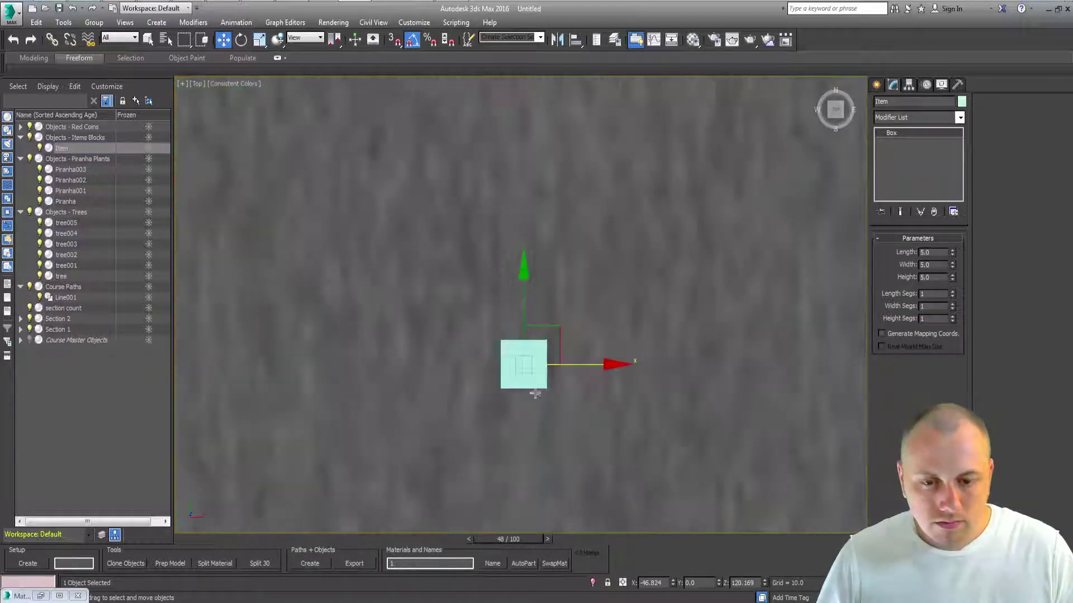
middle_click_drag(532, 326, 520, 263, "alt")
scroll(531, 359, "down", 8)
key("p")
left_click_drag(510, 185, 515, 351)
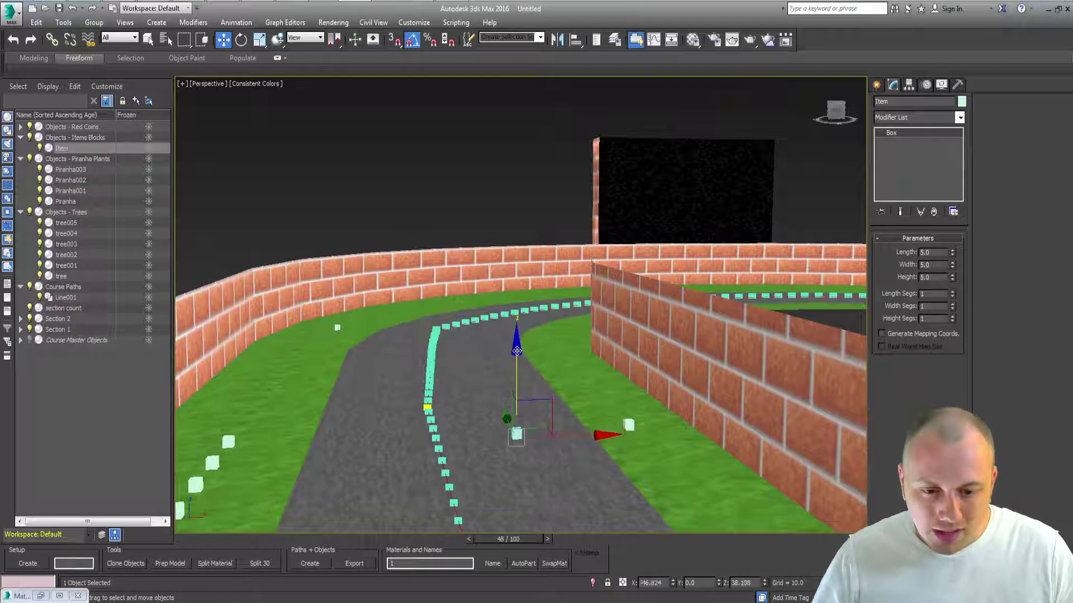
- Make four evenly spaced copies of the Item marker along X to form a row of five on the road
key("z")
scroll(525, 394, "down", 8)
middle_click_drag(527, 396, 582, 444, "alt")
mouse_move(610, 438)
left_mouse_down()
mouse_move(663, 450)
mouse_move(529, 436)
left_mouse_up()
key("Return")
key("Return")
key("Return")
key("Return")
- Select all five item blocks and shift them about -21 along X to center the row on the road
left_click(469, 427, "ctrl")
left_click(507, 423, "ctrl")
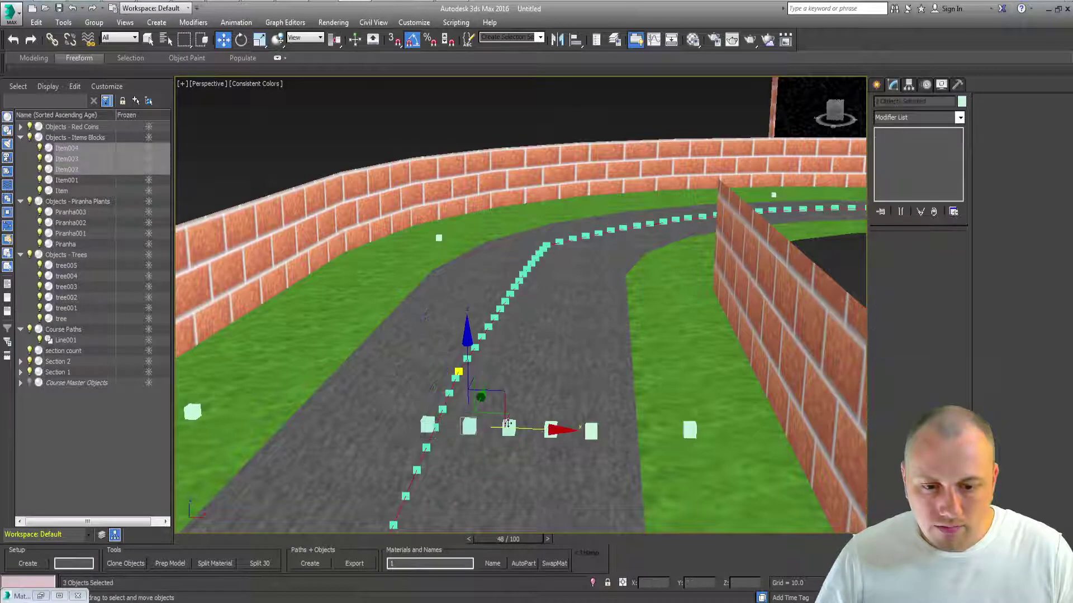
left_click(550, 430, "ctrl")
left_click(591, 433, "ctrl")
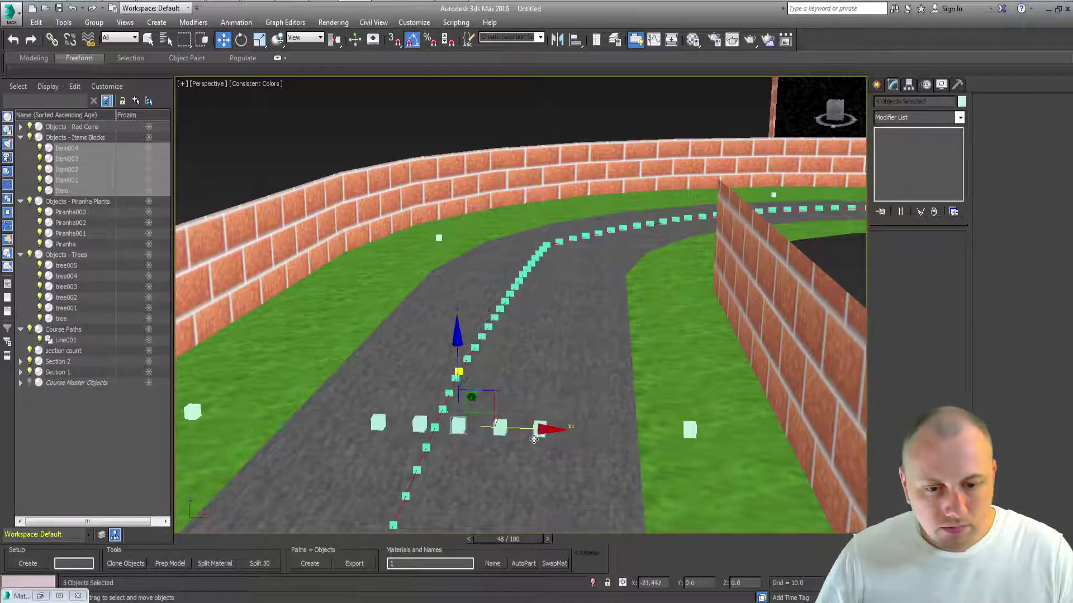
- Move the row of item blocks in the top view down the road to the end of the left straight
key("t")
key("z")
scroll(522, 462, "down", 5)
scroll(620, 378, "down", 5)
middle_click_drag(621, 378, 412, 177)
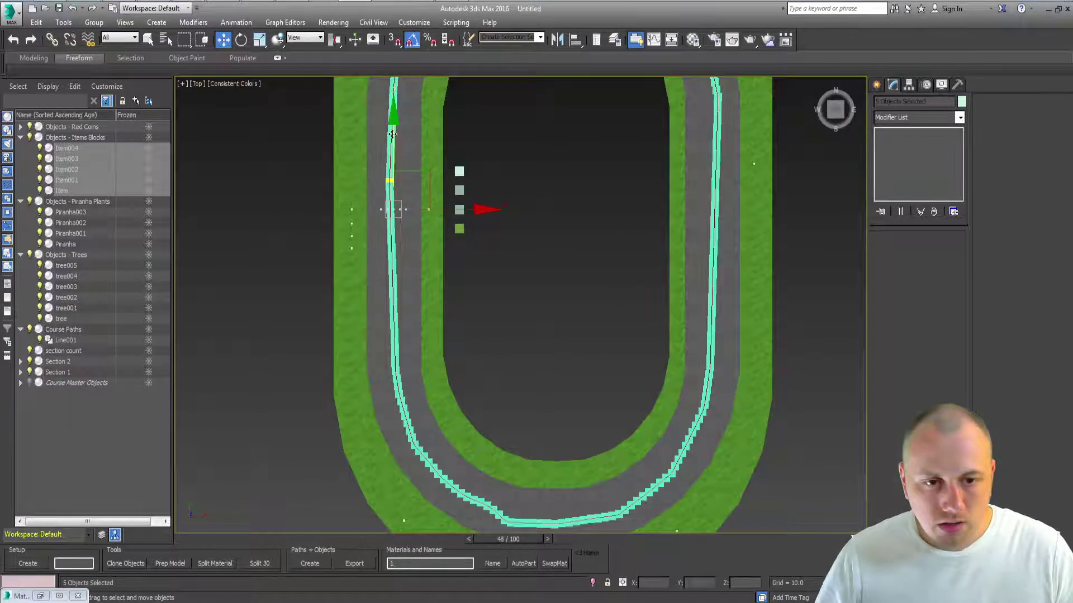
left_click_drag(414, 193, 474, 336)
scroll(474, 337, "down", 3)
middle_click_drag(461, 330, 417, 320)
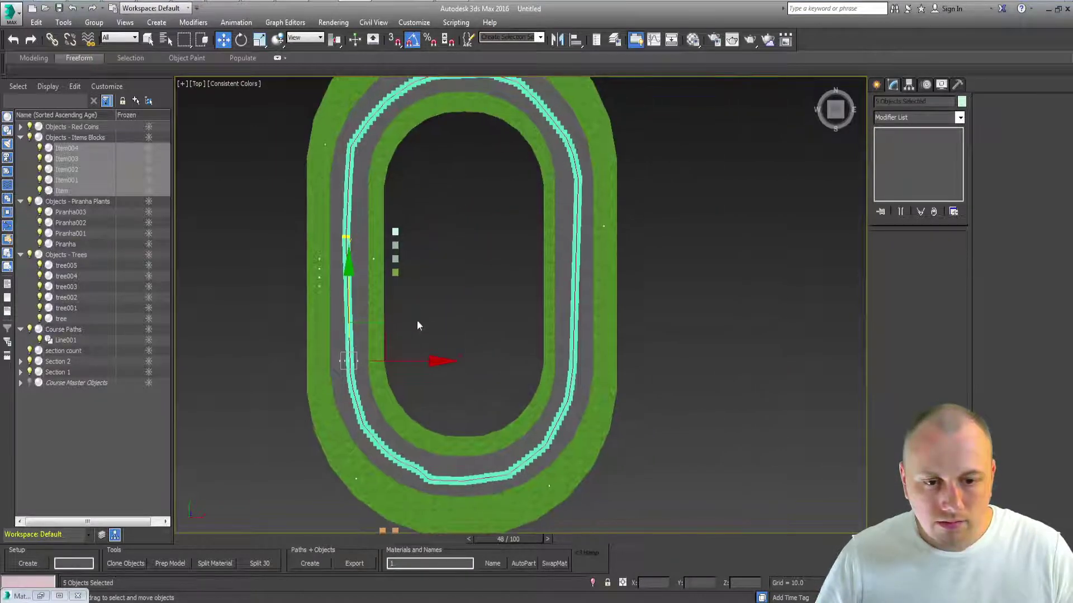
- Copy the item row to the opposite straight and to the lower-right bend, rotating the bend copy -23 degrees about Z
mouse_move(391, 335)
left_mouse_down()
mouse_move(608, 151)
mouse_move(611, 402)
left_mouse_up()
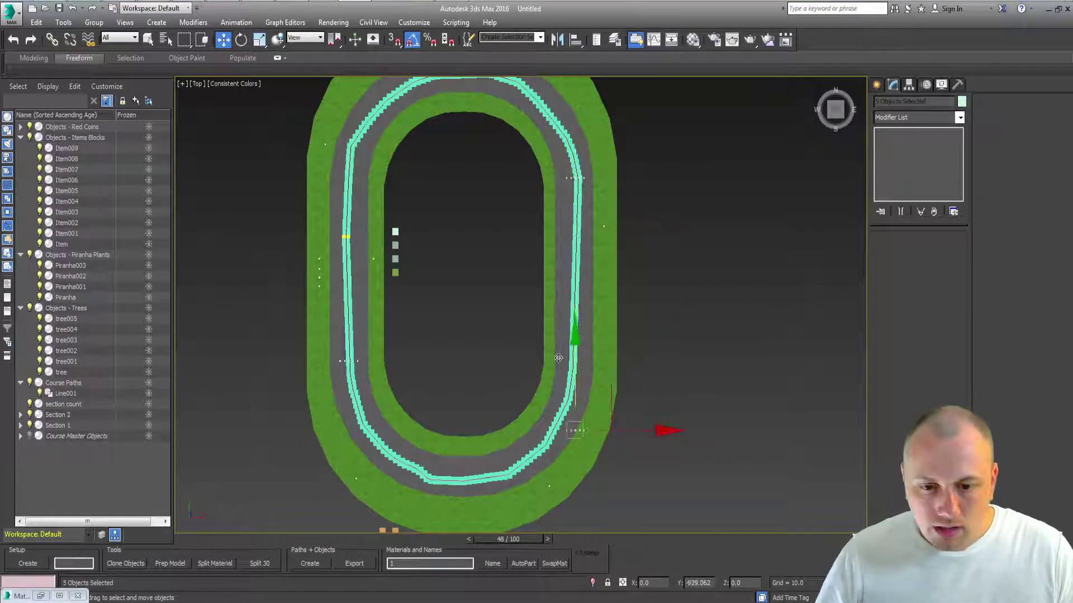
key("Return")
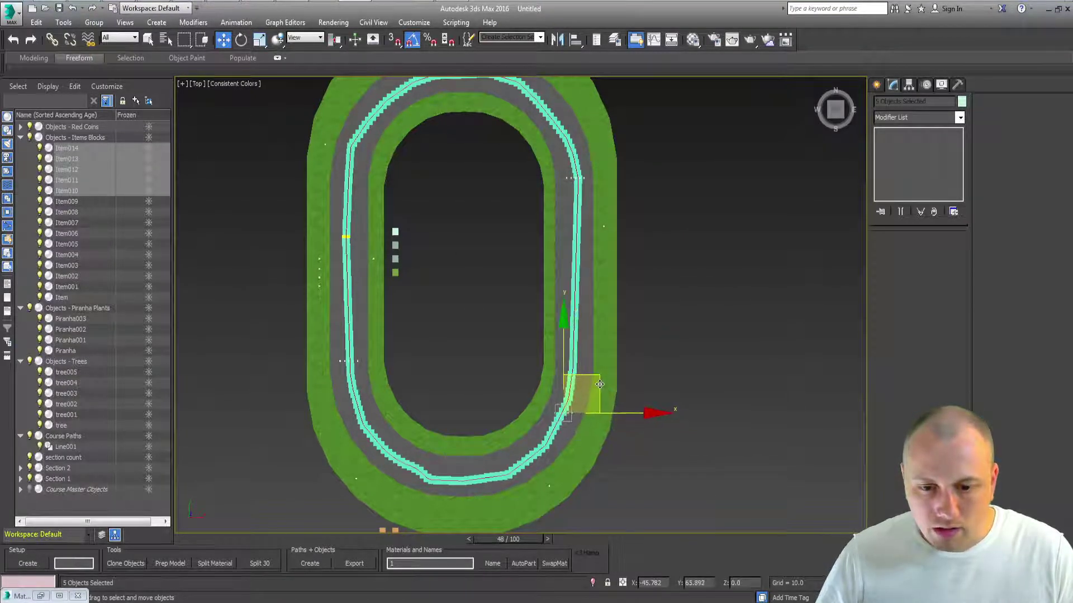
key("e")
left_click_drag(609, 337, 614, 343)
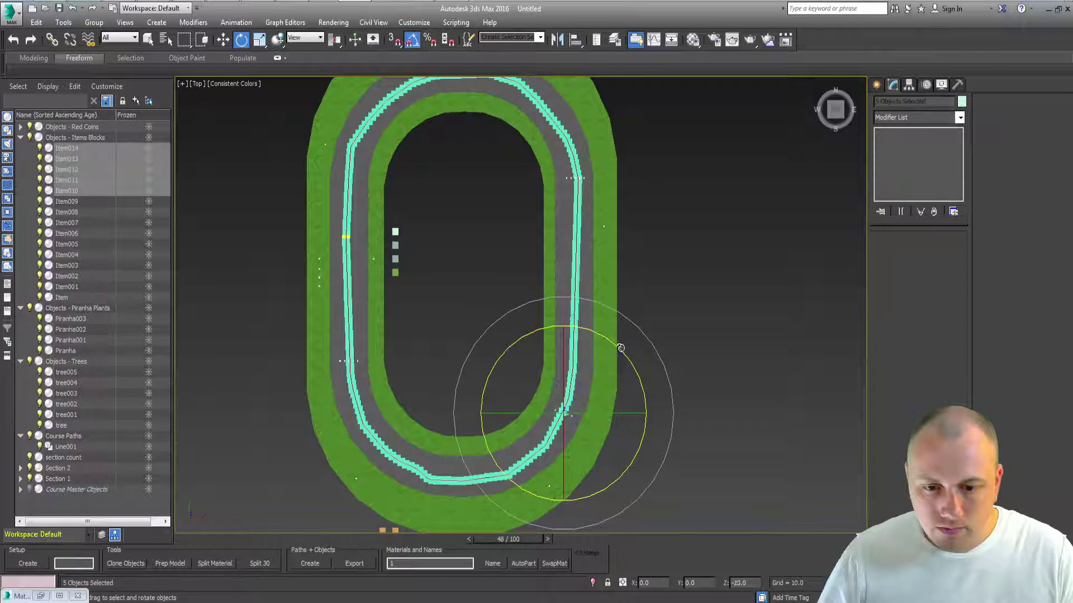
middle_click_drag(615, 349, 615, 366)
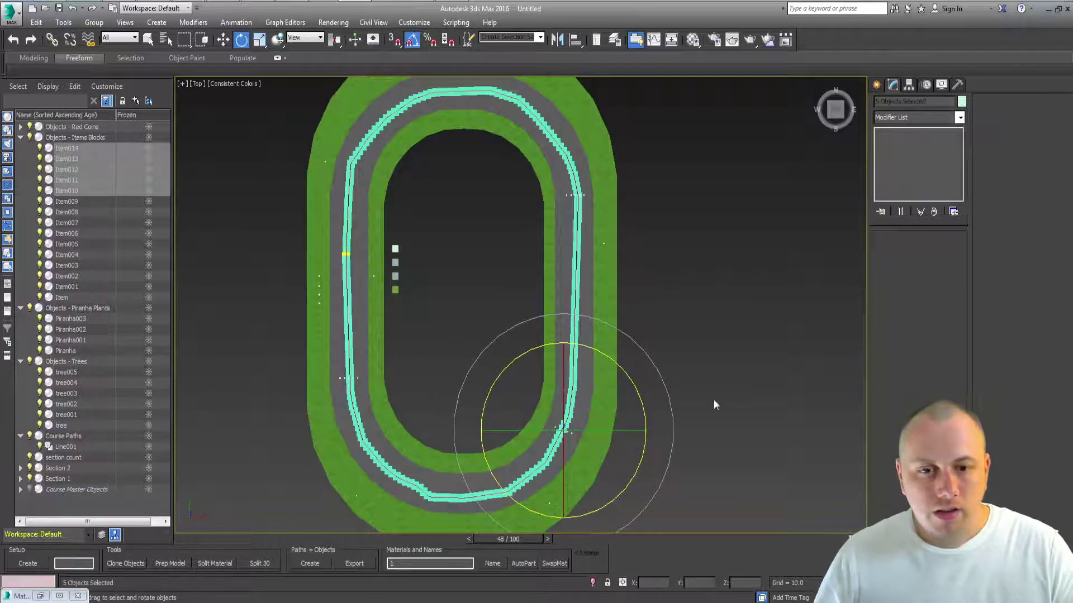
- Move Coin 1 up onto the inner grass strip and copy it along Y to about 226
left_click(20, 138)
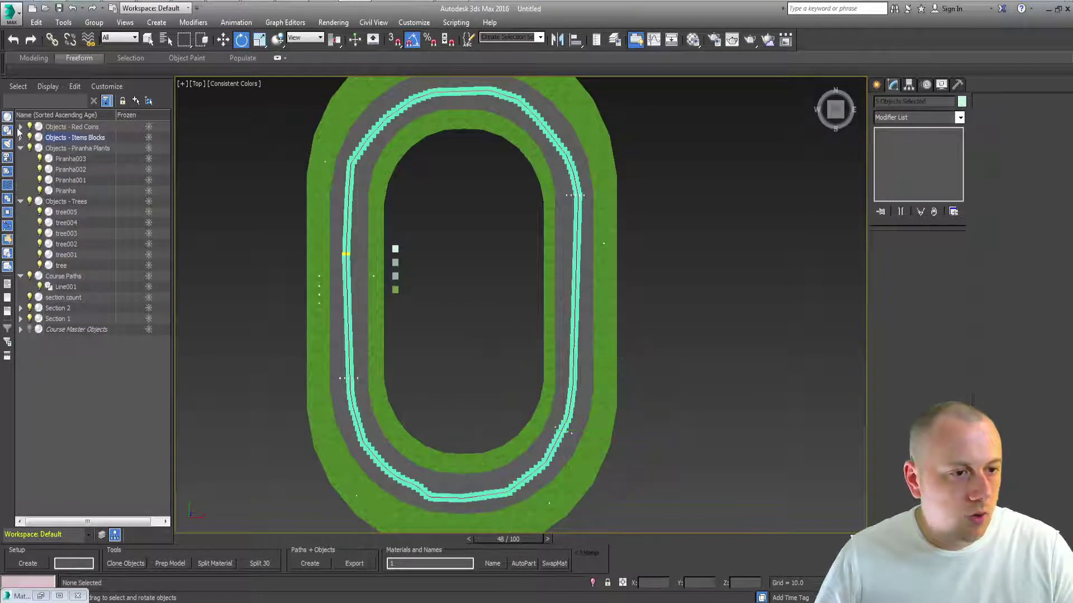
left_click(20, 127)
left_click(70, 138)
key("w")
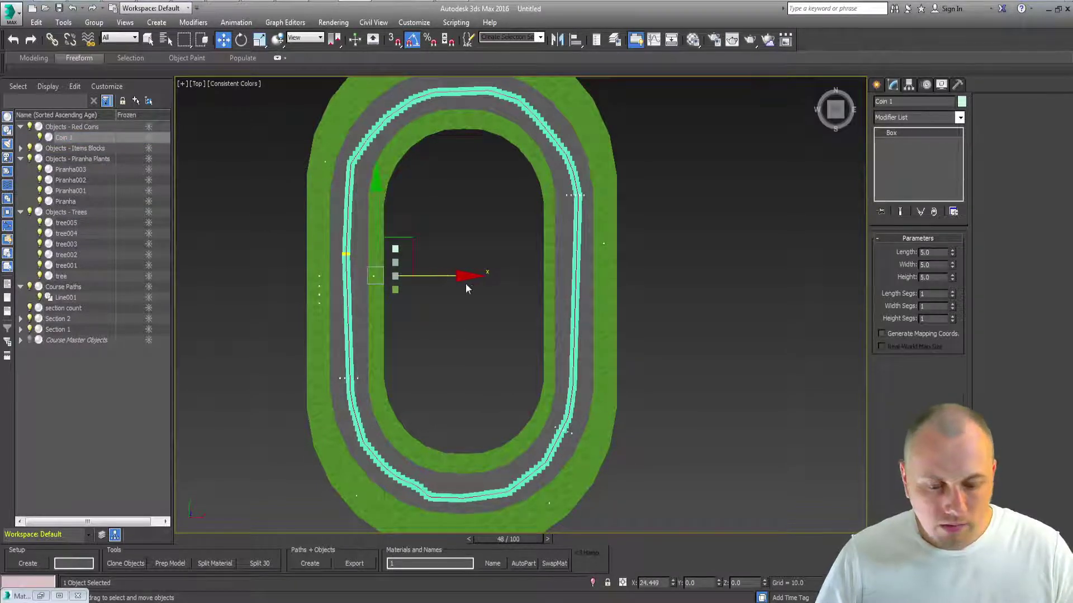
key("z")
key("p")
scroll(450, 219, "down", 10)
middle_click_drag(503, 301, 578, 220, "alt")
middle_click_drag(486, 273, 549, 273, "alt")
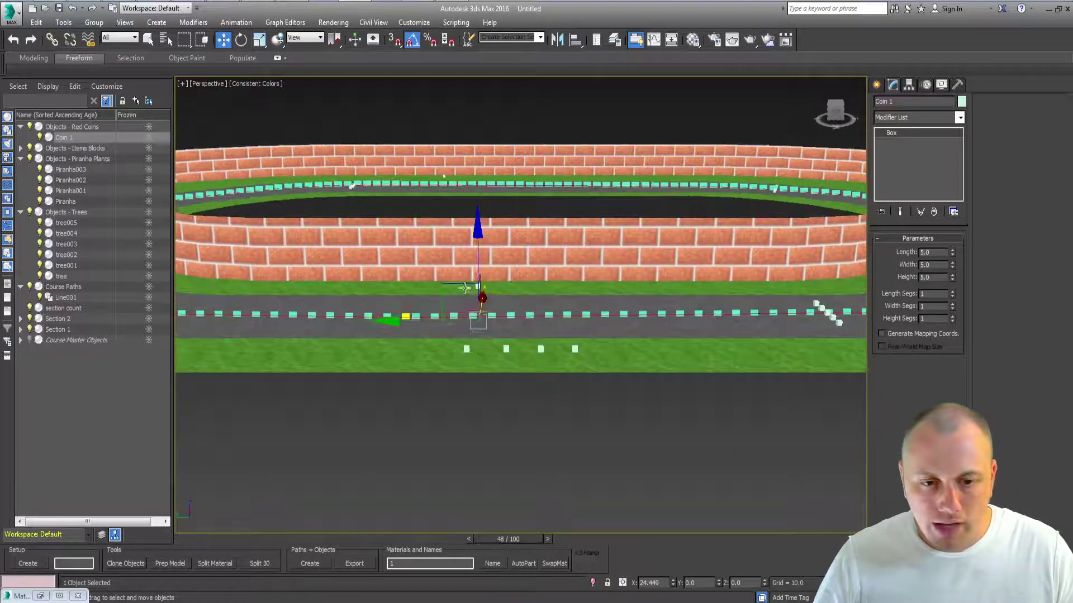
left_click_drag(463, 288, 389, 252)
middle_click_drag(389, 252, 611, 254)
left_click_drag(550, 291, 431, 293, "shift")
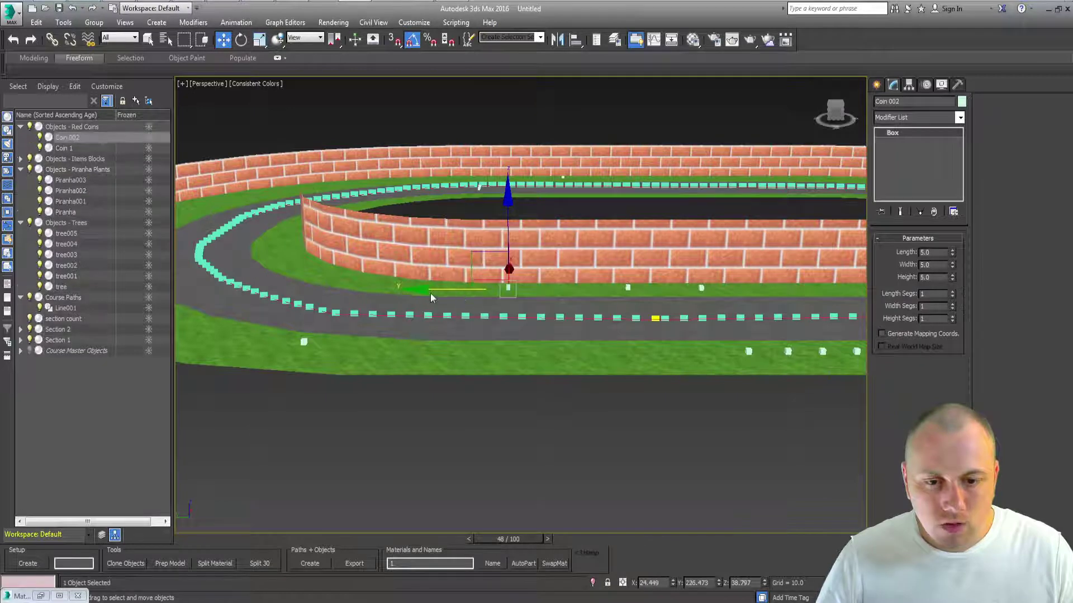
- Delete both red coin markers from the course
left_click(627, 289, "ctrl")
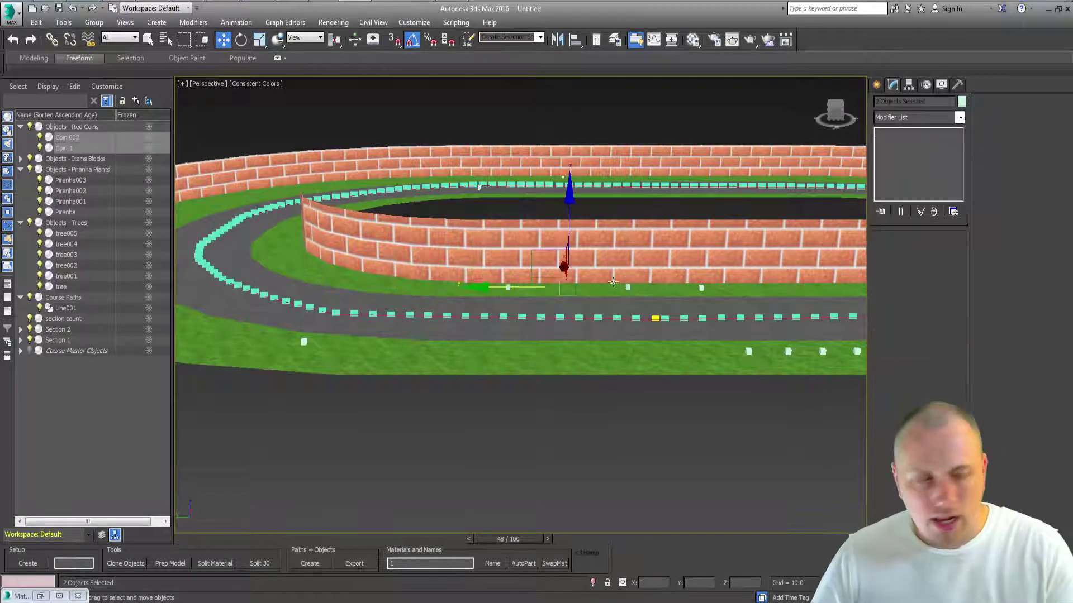
key("Delete")
middle_click_drag(322, 256, 594, 289, "alt")
scroll(555, 244, "down", 5)
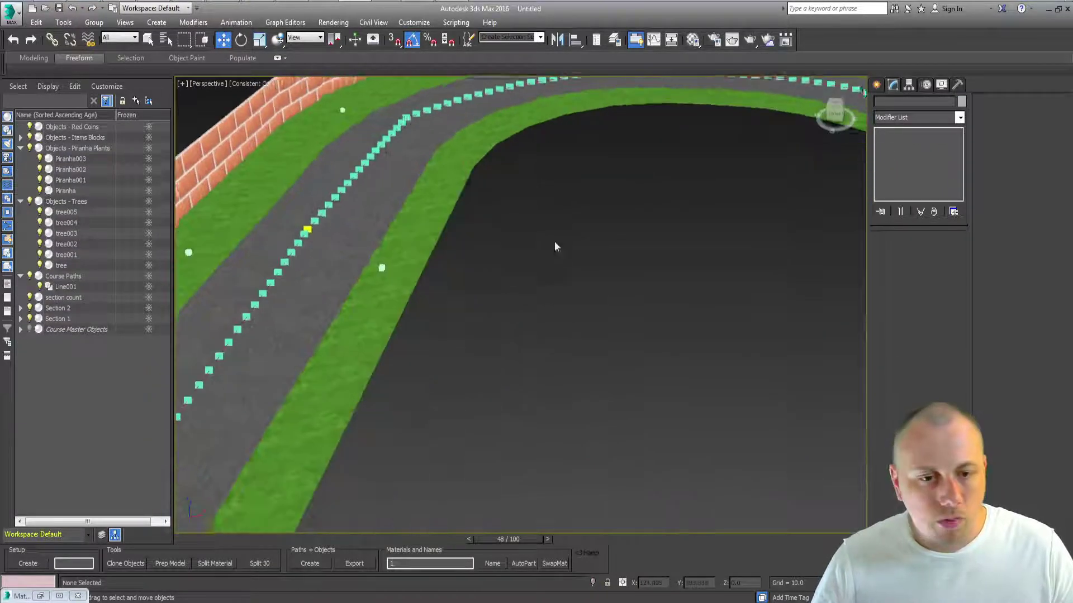
scroll(503, 335, "up", 3)
middle_click_drag(502, 311, 542, 305, "alt")
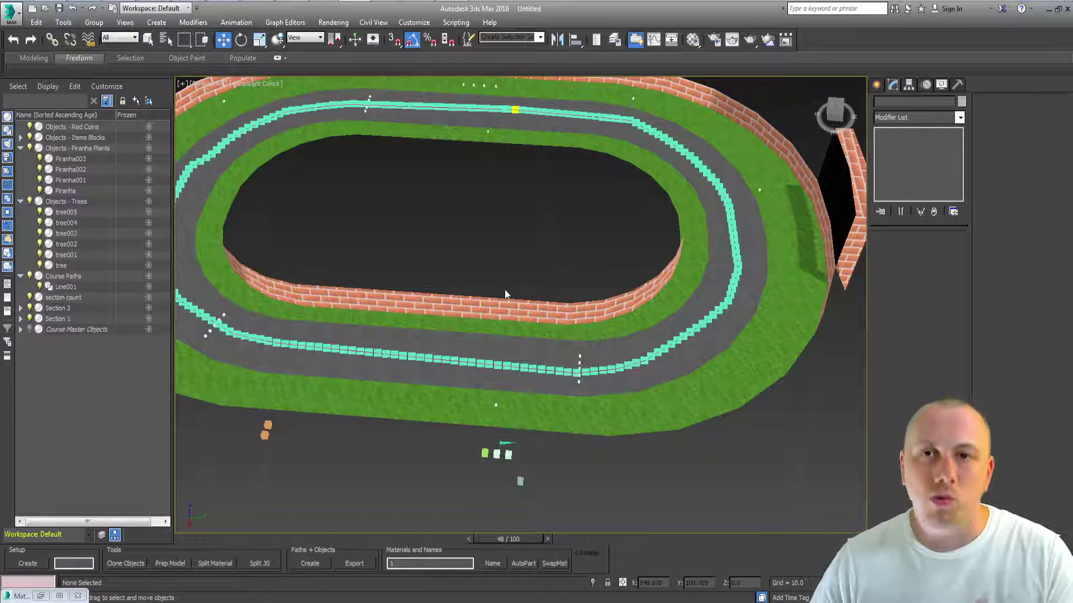
- Collapse the Piranha Plants and Trees groups in the scene hierarchy
left_click(22, 149)
left_click(20, 159)
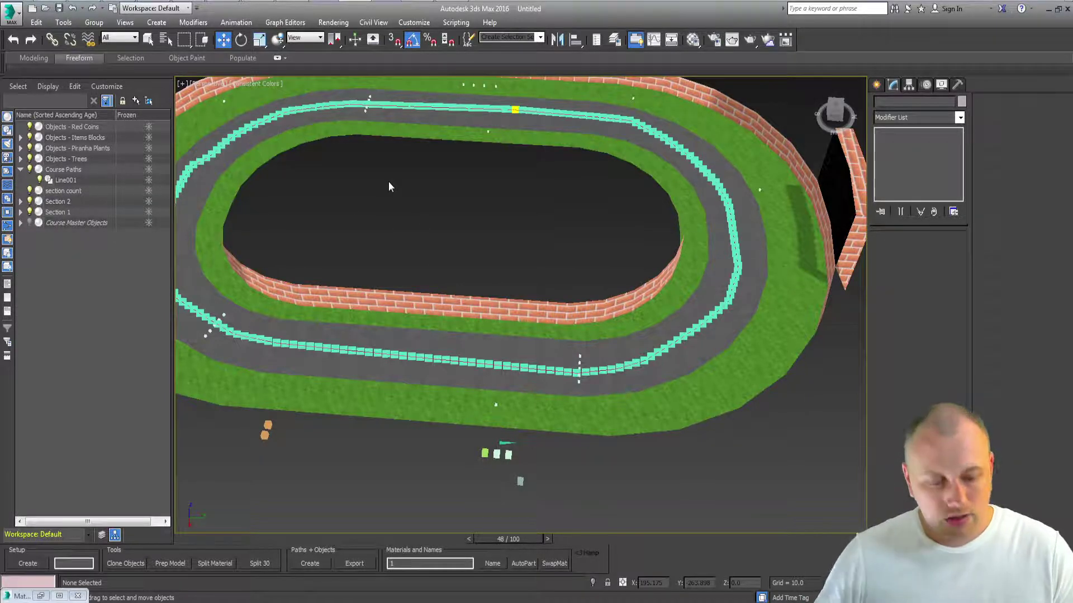
middle_click_drag(390, 187, 454, 316, "alt")
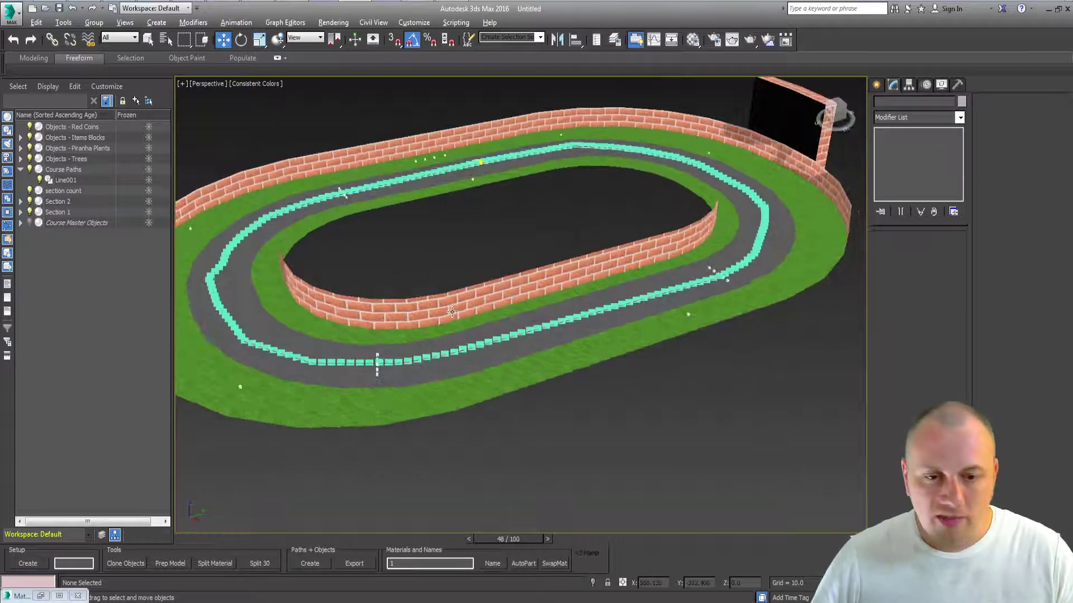
- Start exporting the scene and browse to the e:\mk64\data\courses folder
key("alt+f")
type("e")
type("e:\\mk")
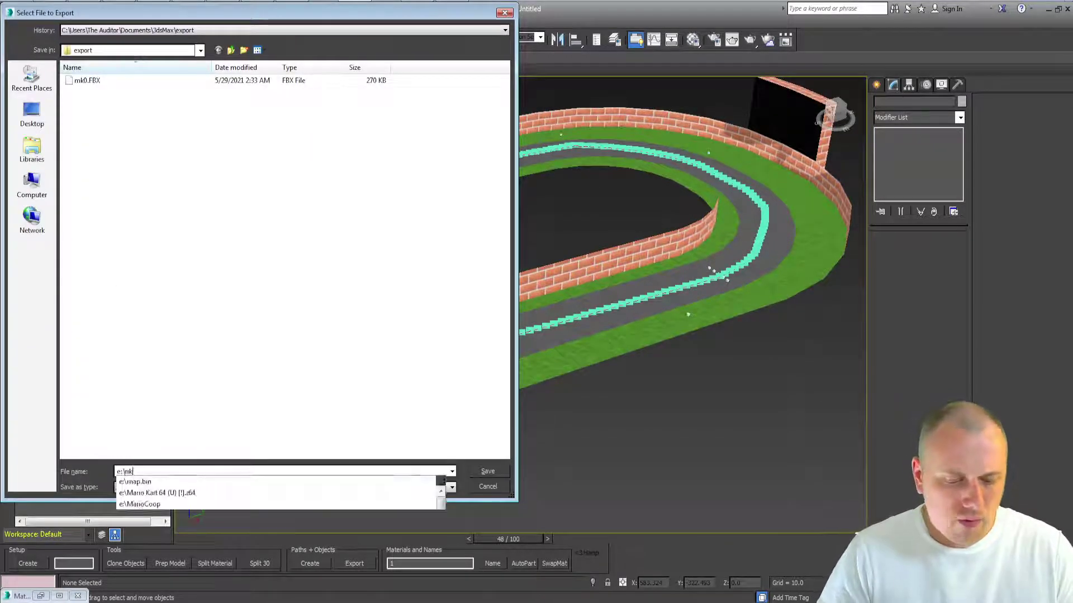
type("64\\data\\cour")
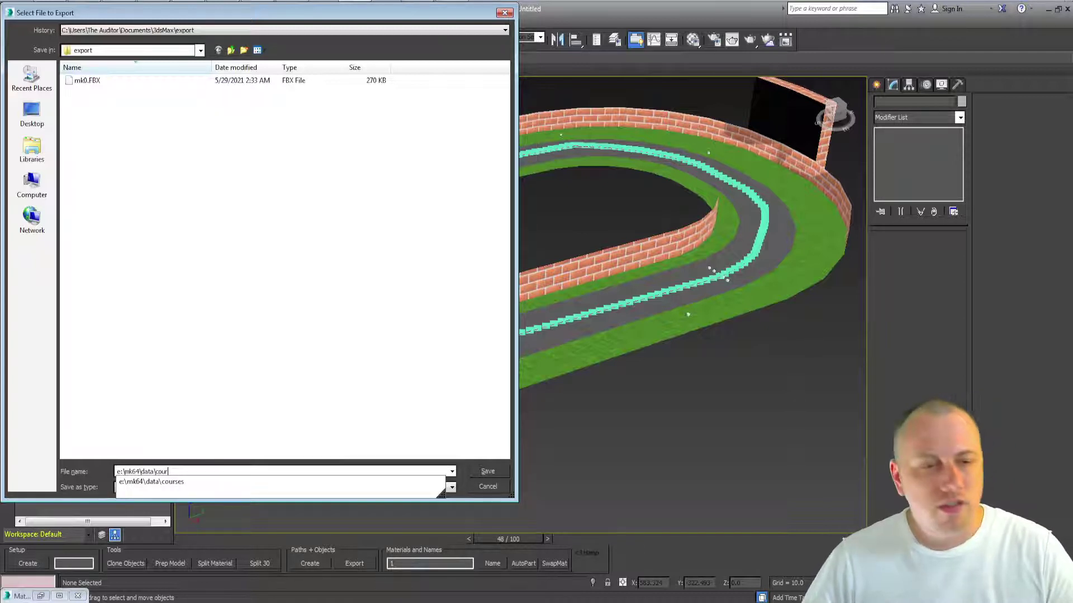
key("Down")
key("Return")
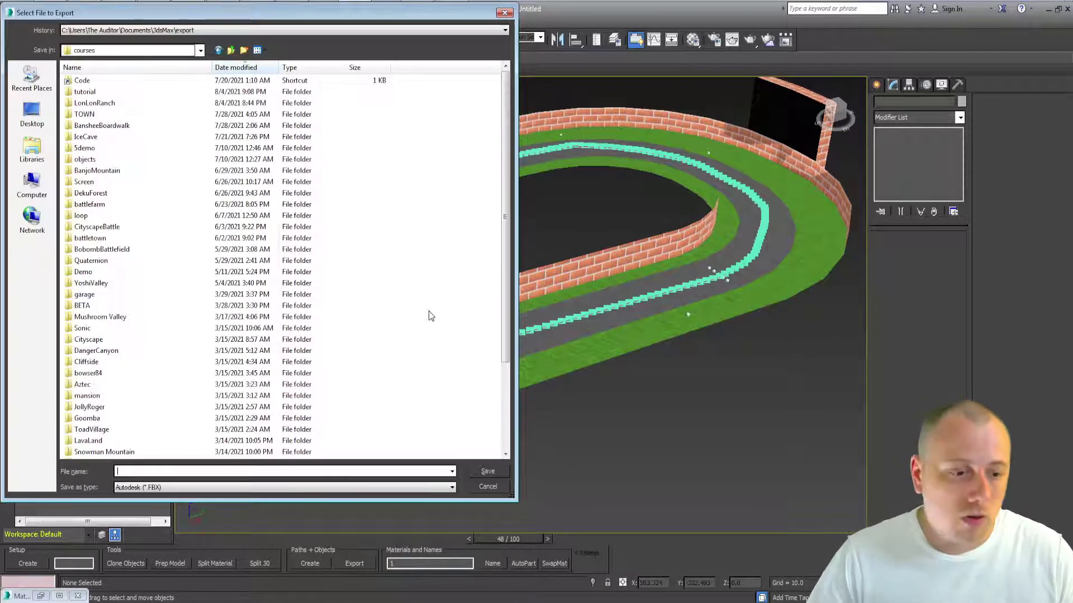
- Create a new folder named TutorialSeries inside the courses folder
type("co")
key("BackSpace")
key("BackSpace")
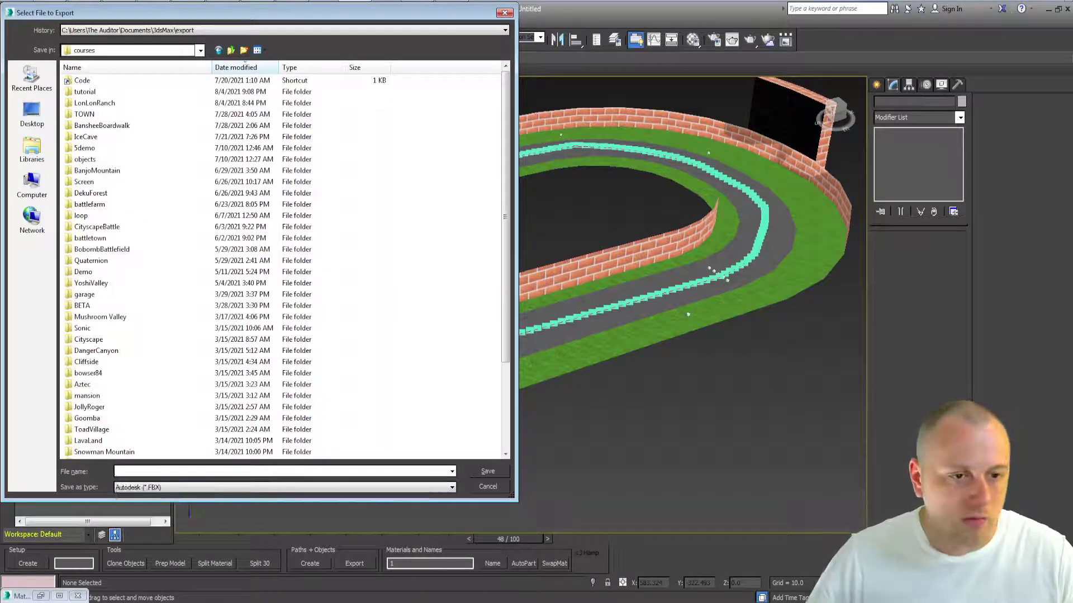
left_click(244, 50)
type("Tutorai")
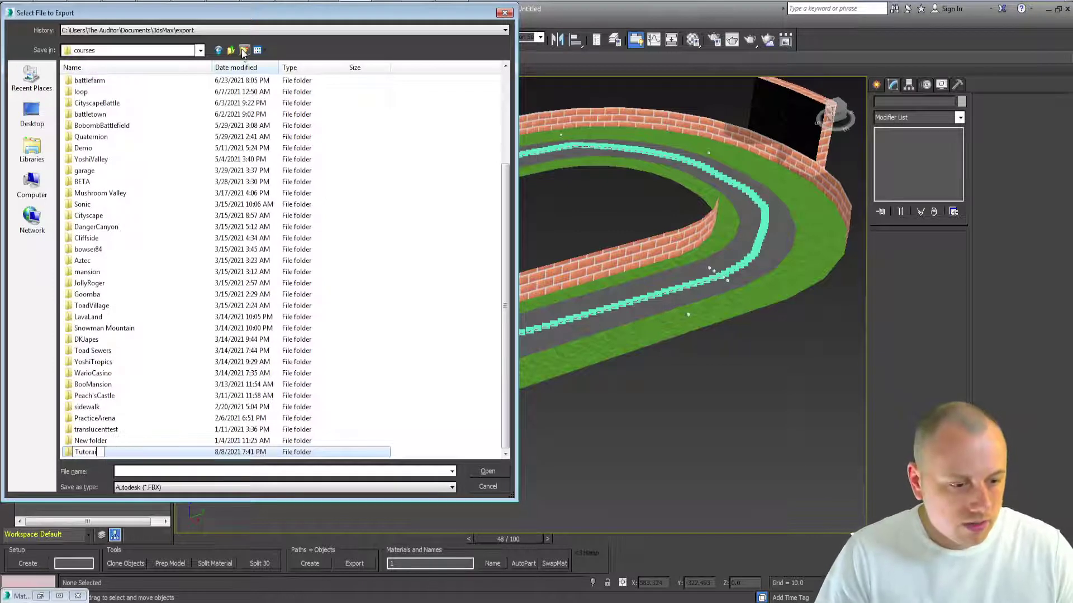
key("BackSpace")
key("BackSpace")
type("ialSeries")
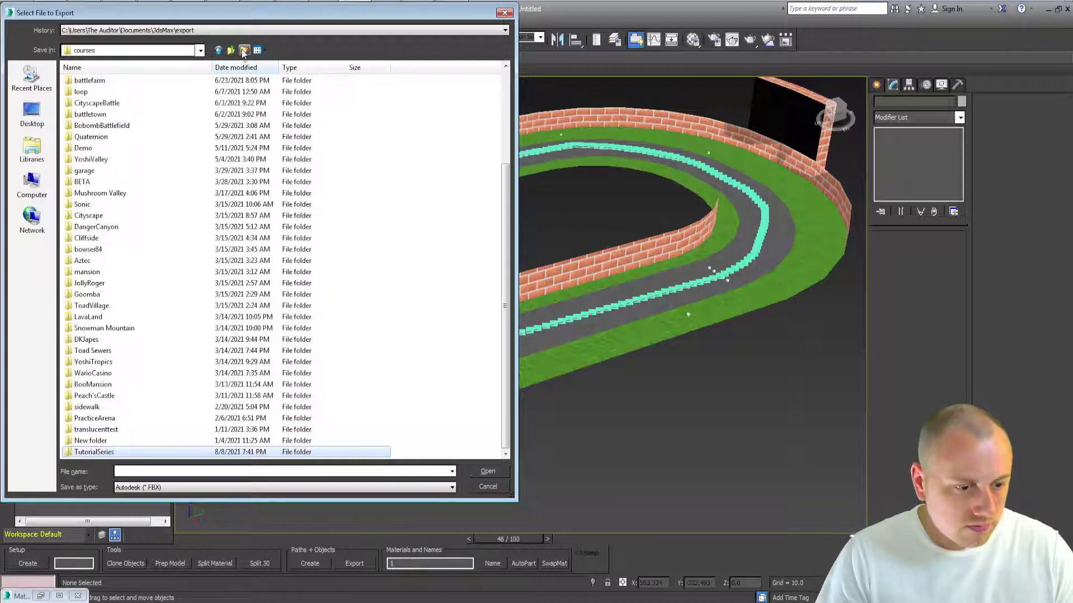
key("Return")
- Export the scene as an FBX file named Tutorial5 into the TutorialSeries folder
key("Return")
type("T")
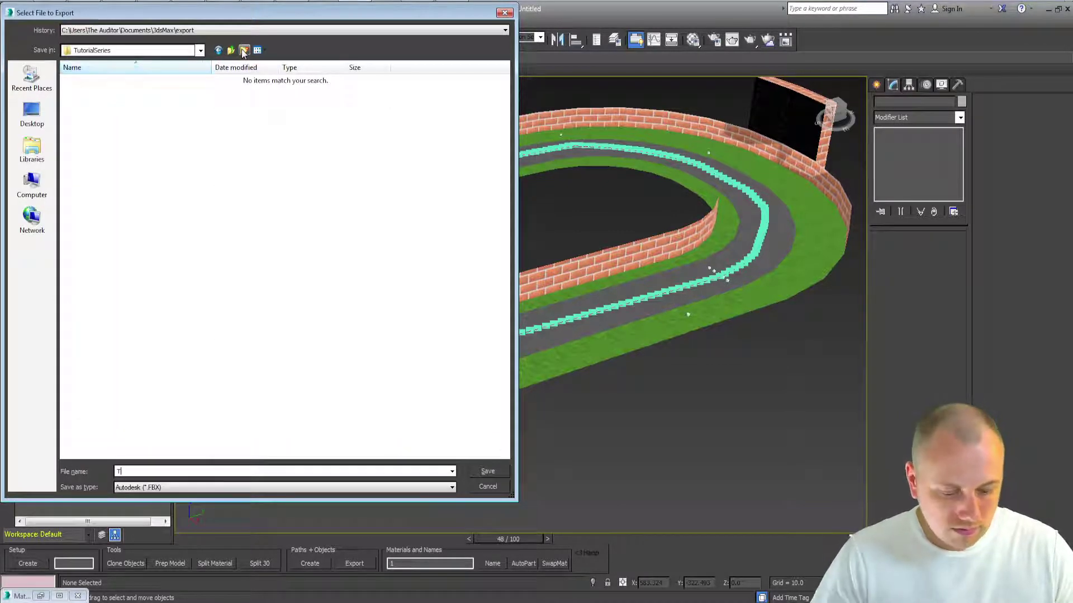
type("utorial5")
key("Return")
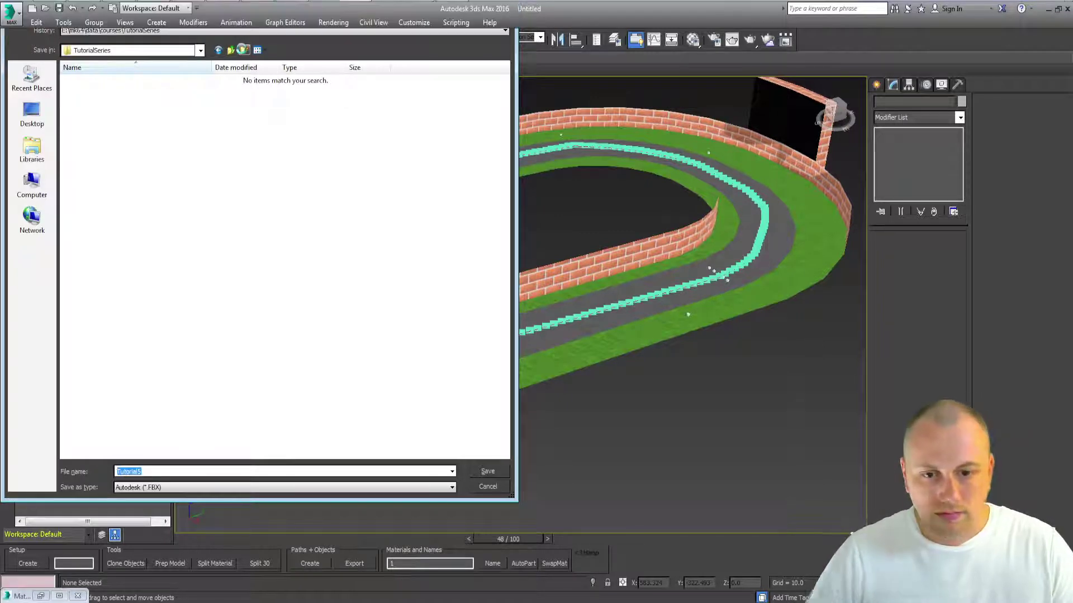
left_click(618, 464)
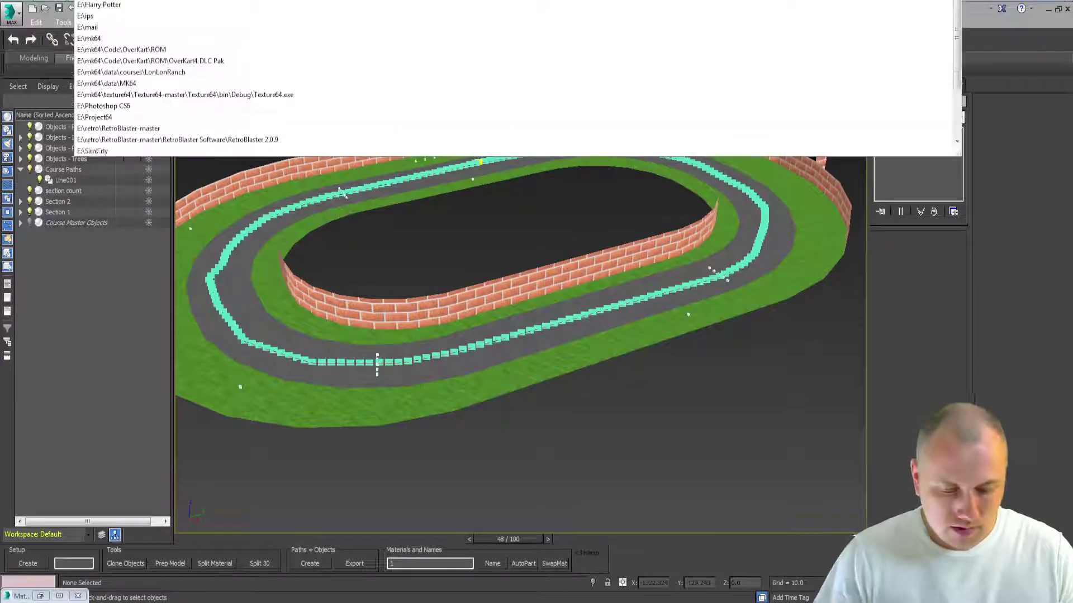
- Launch Tarmac64 Designer from the bin\Release\Retail folder on drive E and open its Course Compiler maximized
key("Return")
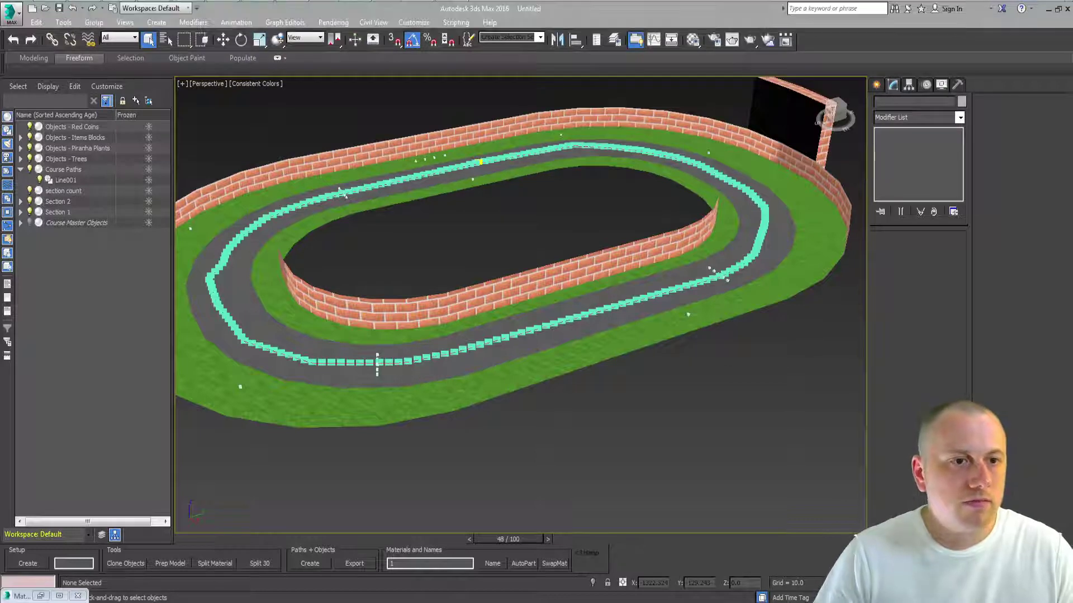
double_click(606, 161)
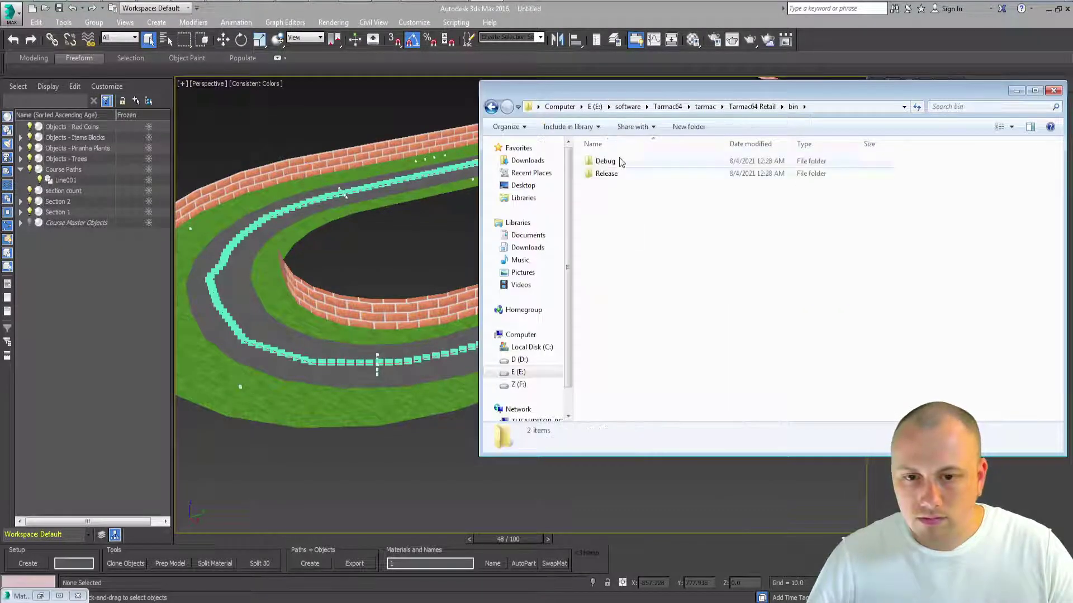
double_click(606, 173)
double_click(622, 239)
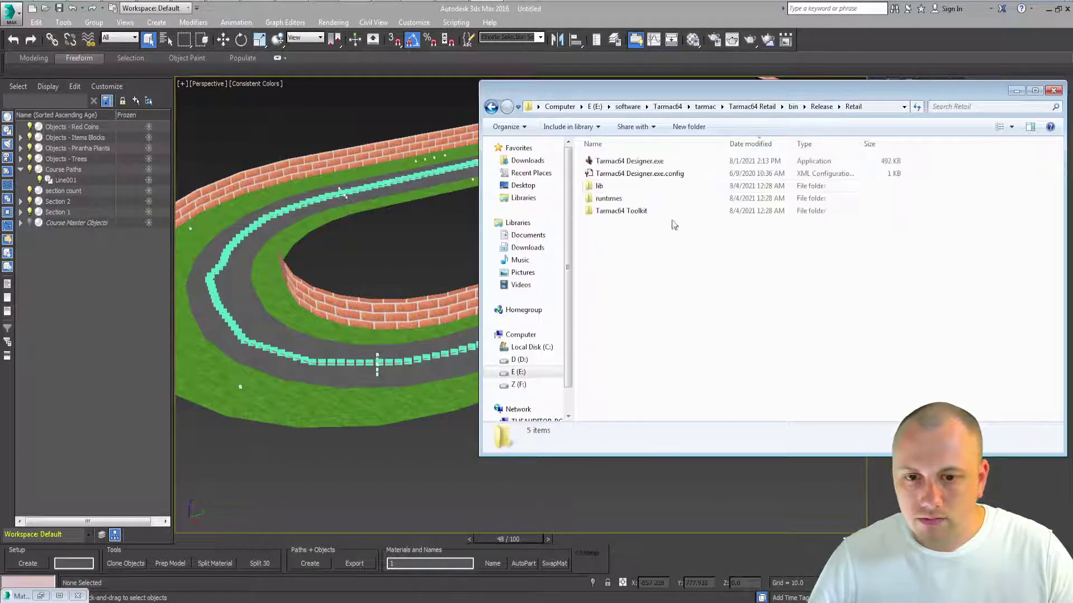
double_click(637, 161)
left_click(34, 38)
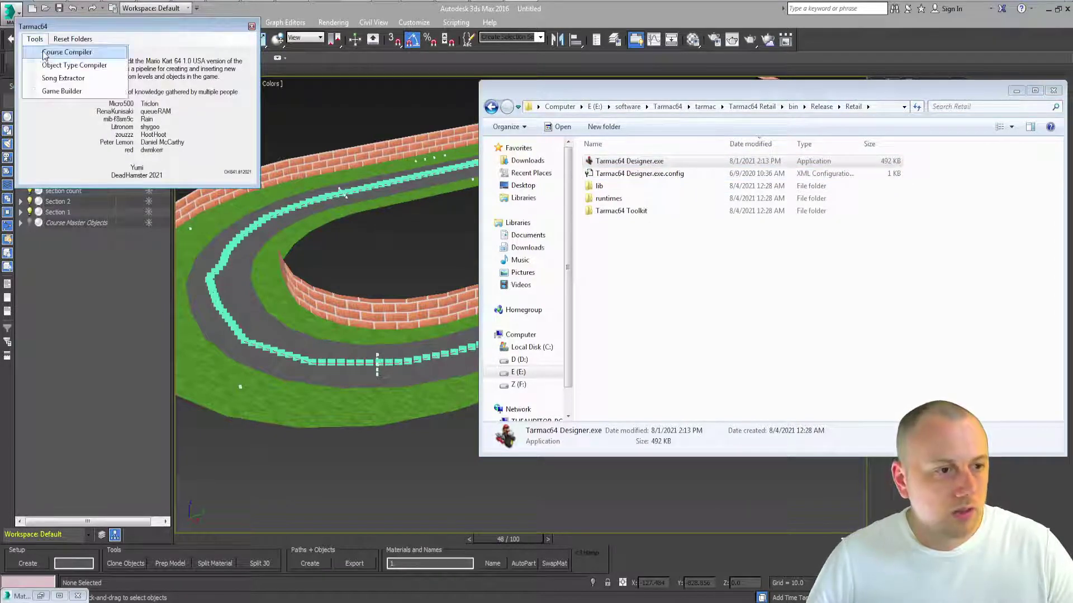
left_click(66, 52)
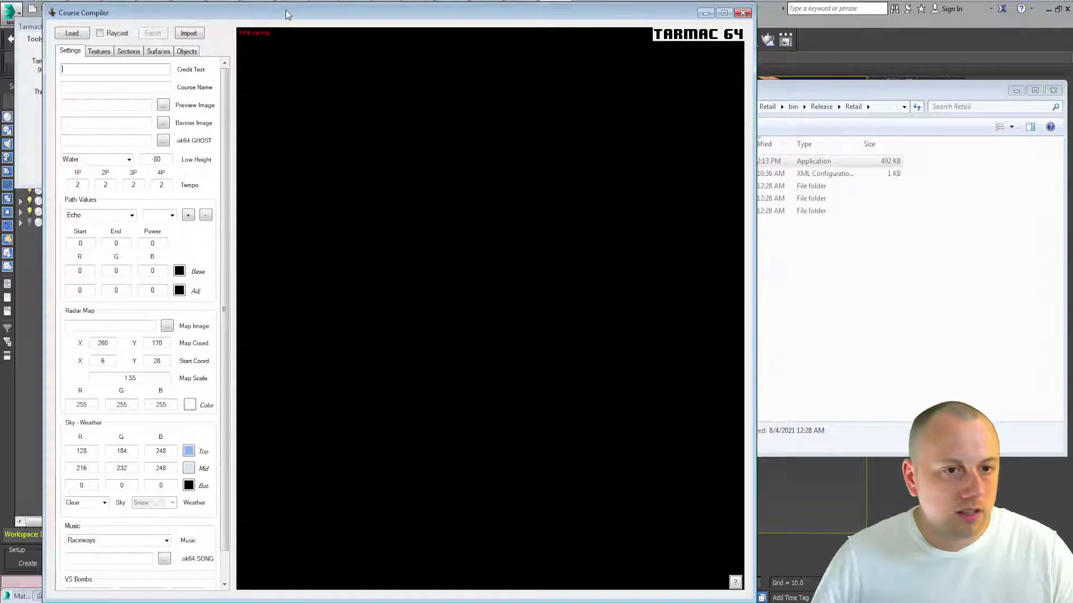
double_click(286, 15)
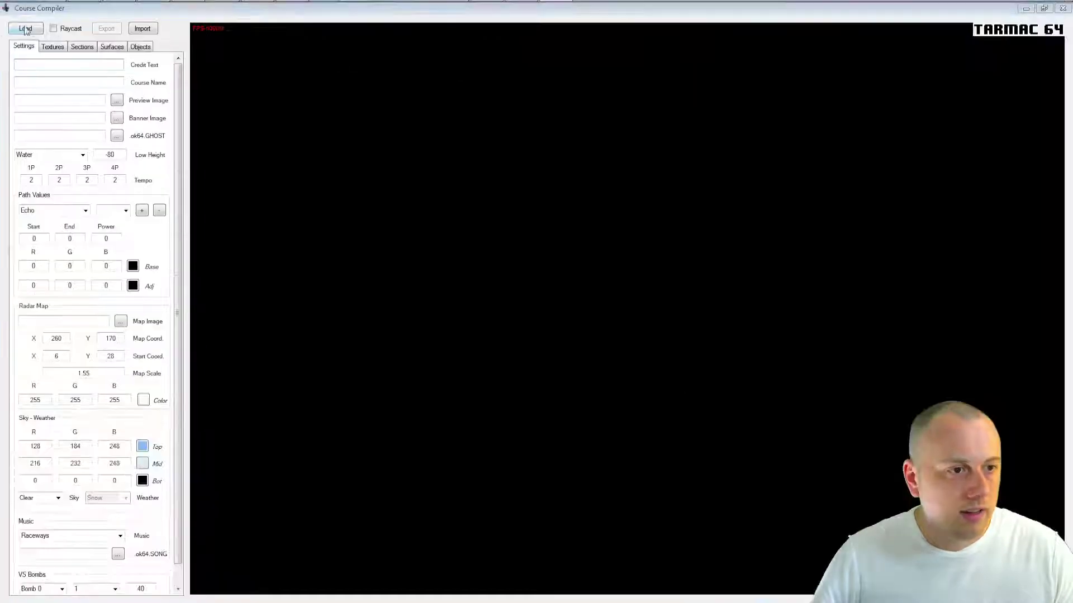
- Load Tutorial5.FBX from the TutorialSeries folder into the Course Compiler and continue to the POP file selection
left_click(26, 30)
key("Return")
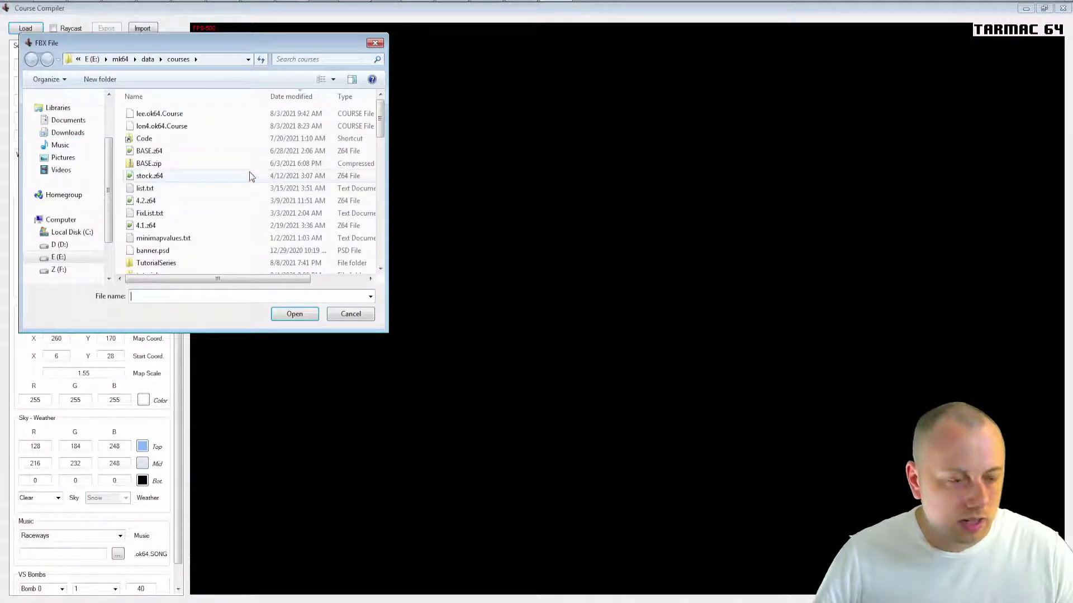
type("tut")
key("Down")
key("Down")
key("Return")
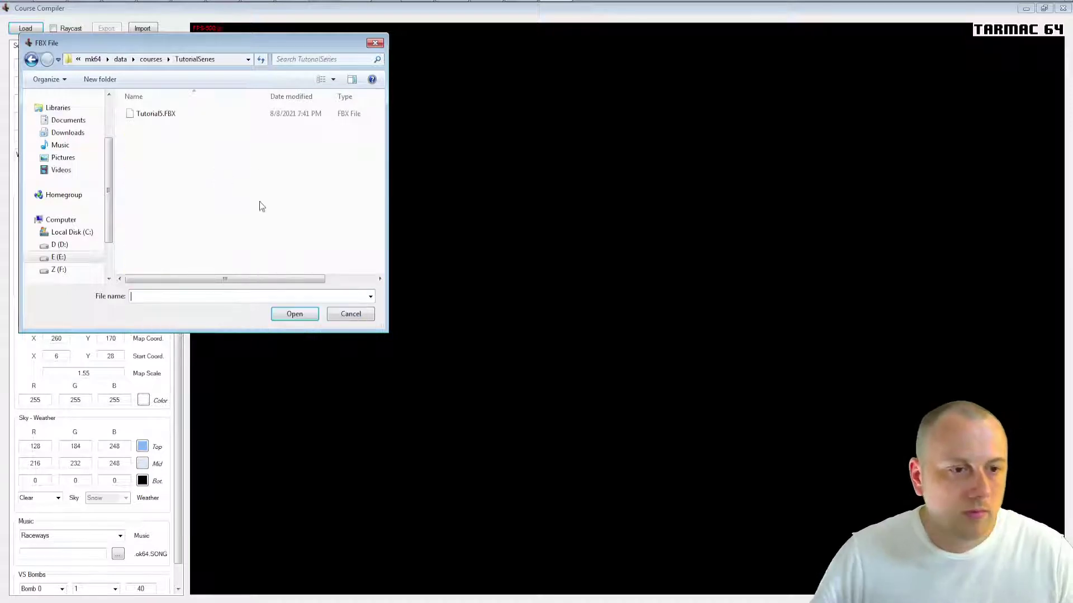
double_click(156, 114)
key("Return")
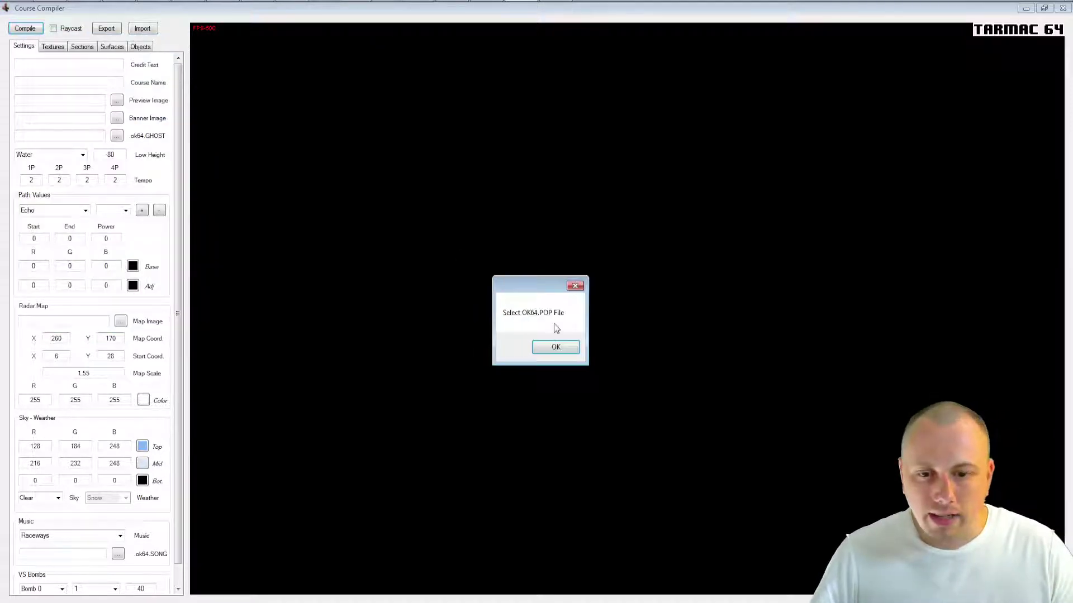
key("Return")
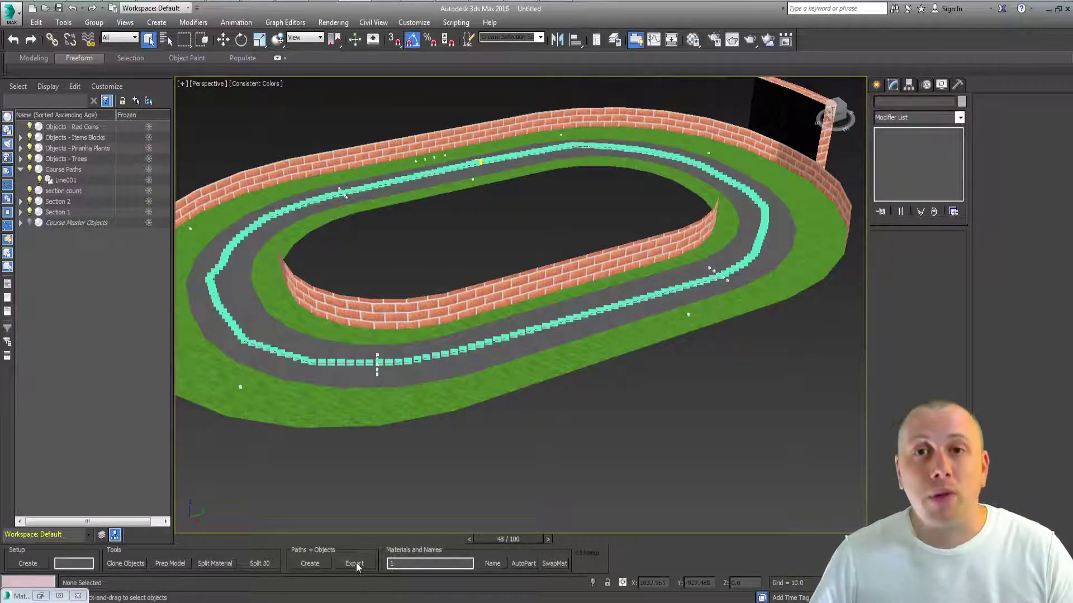
- Switch to 3ds Max and export the paths and objects as an OK64.POP file named TutorialSeries into the TutorialSeries folder
left_click(356, 563)
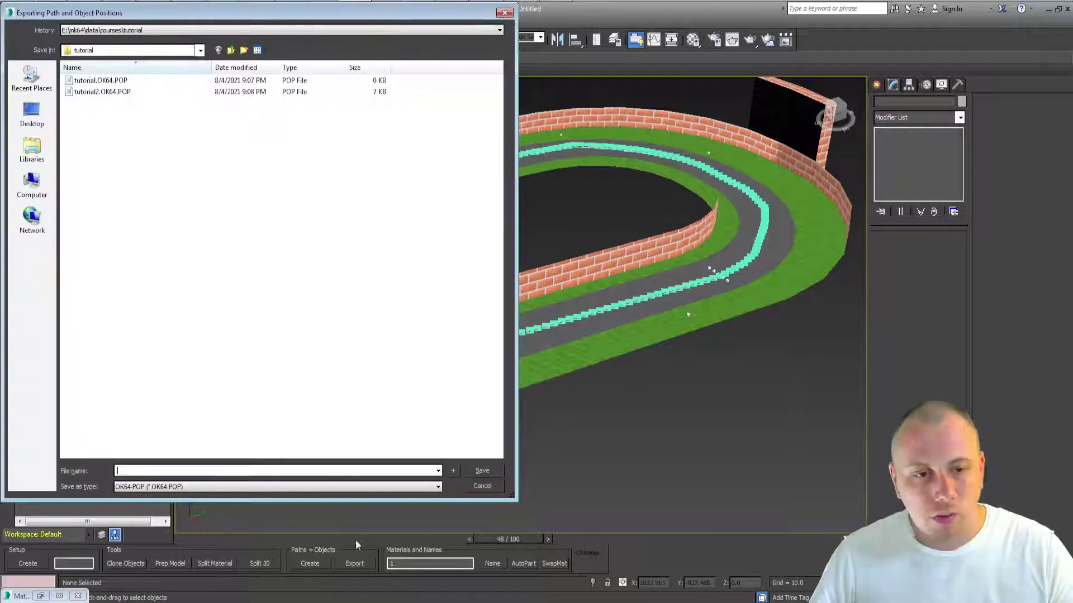
key("BackSpace")
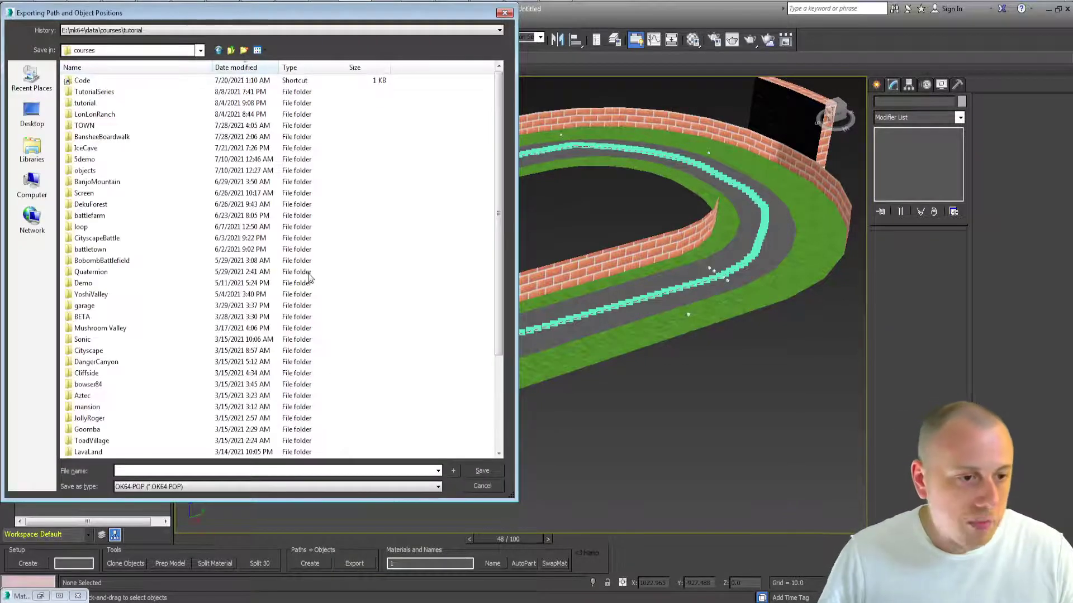
double_click(143, 95)
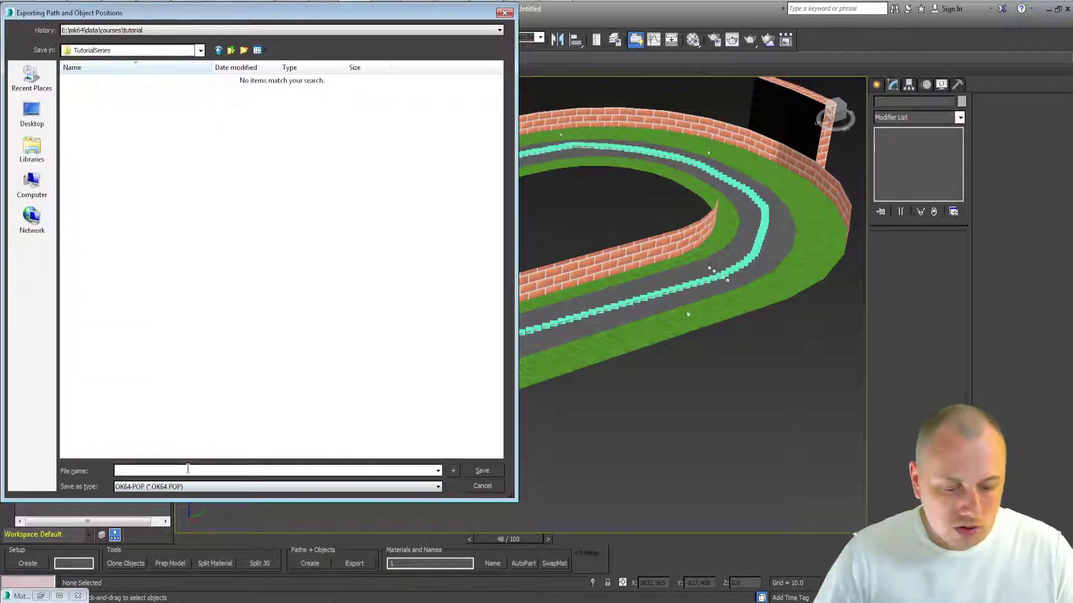
type("TutorialSeries")
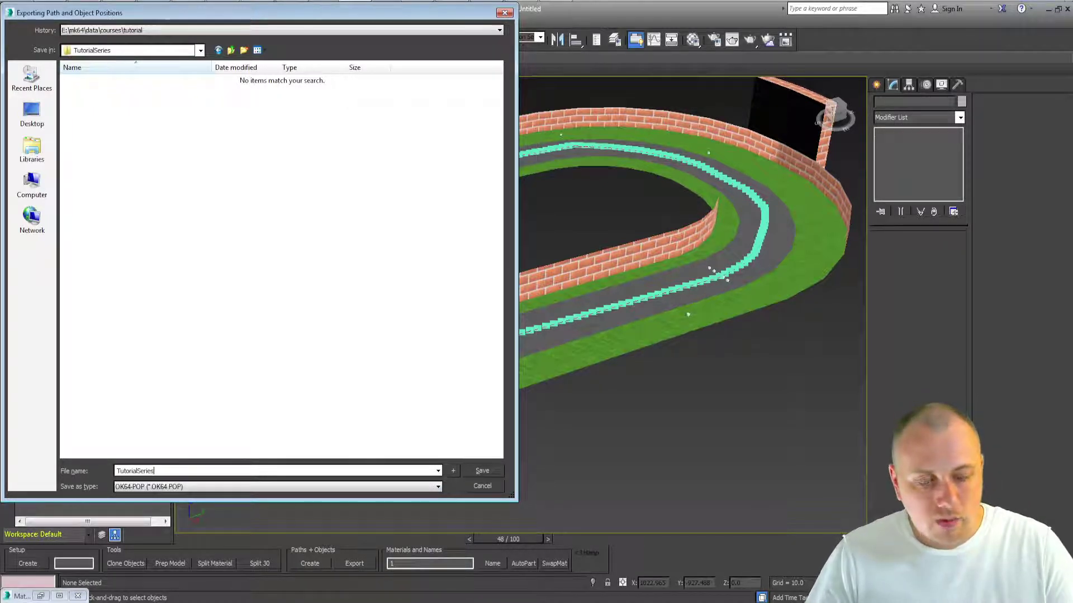
key("Return")
key("Return")
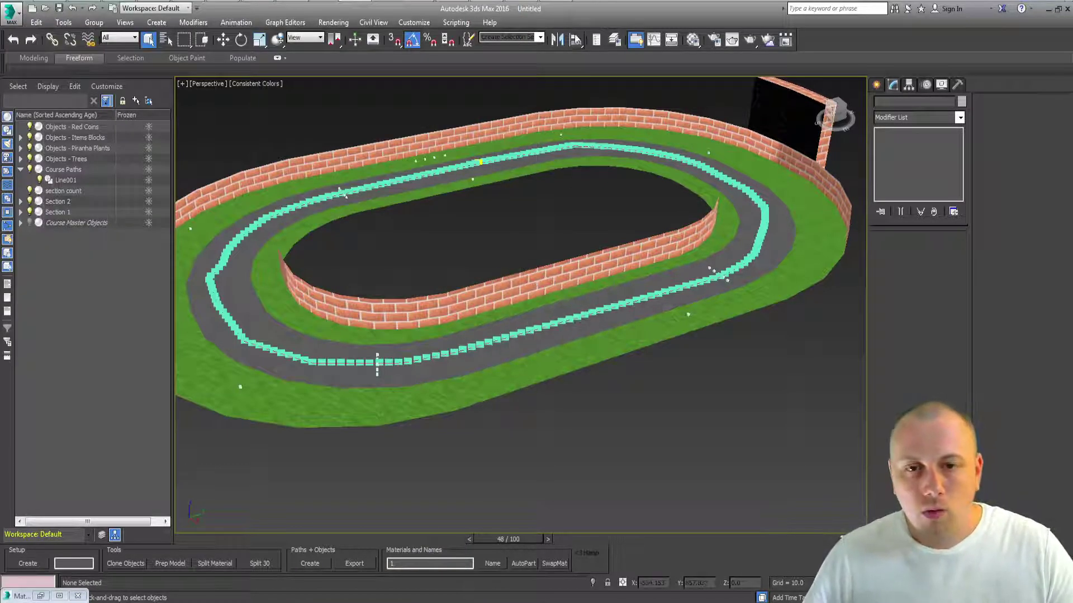
- Switch back to Tarmac64 and load TutorialSeries.OK64.POP from the TutorialSeries folder as the course's POP file
left_click(560, 1)
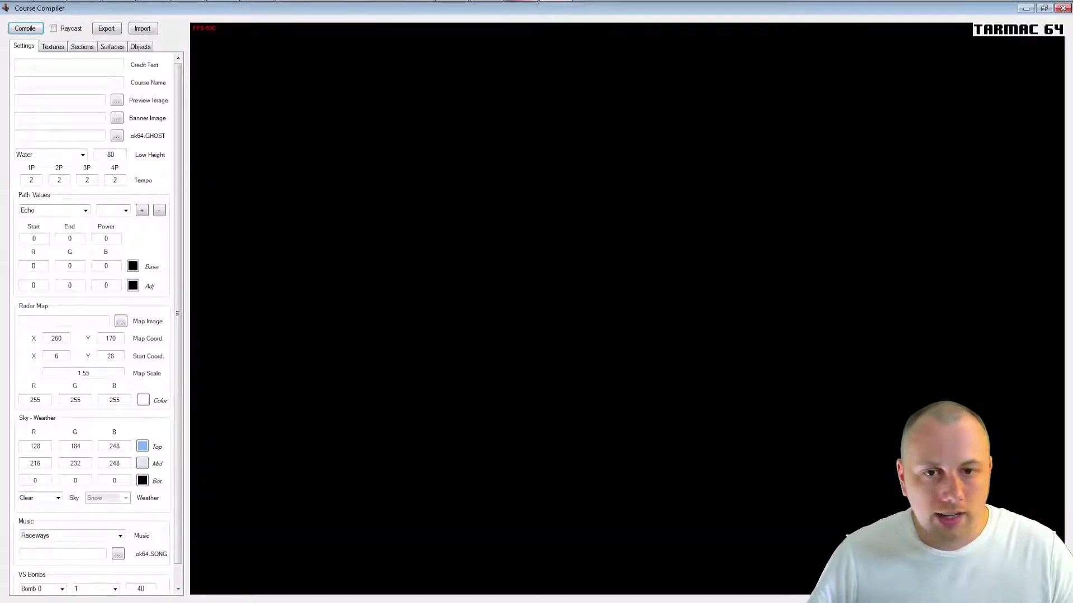
key("alt+Tab")
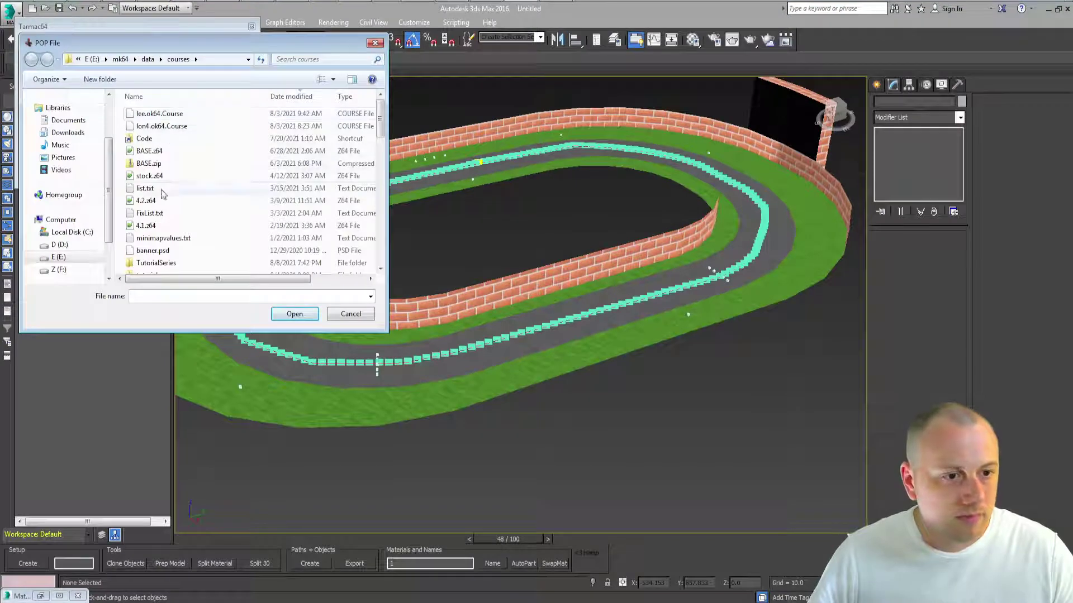
double_click(170, 263)
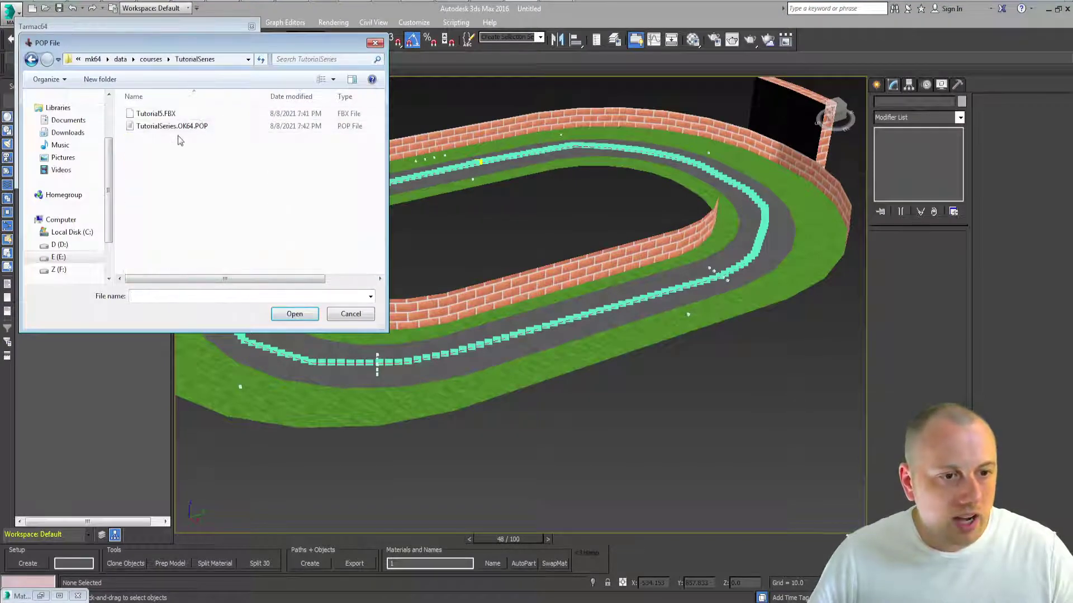
left_click(179, 131)
double_click(179, 132)
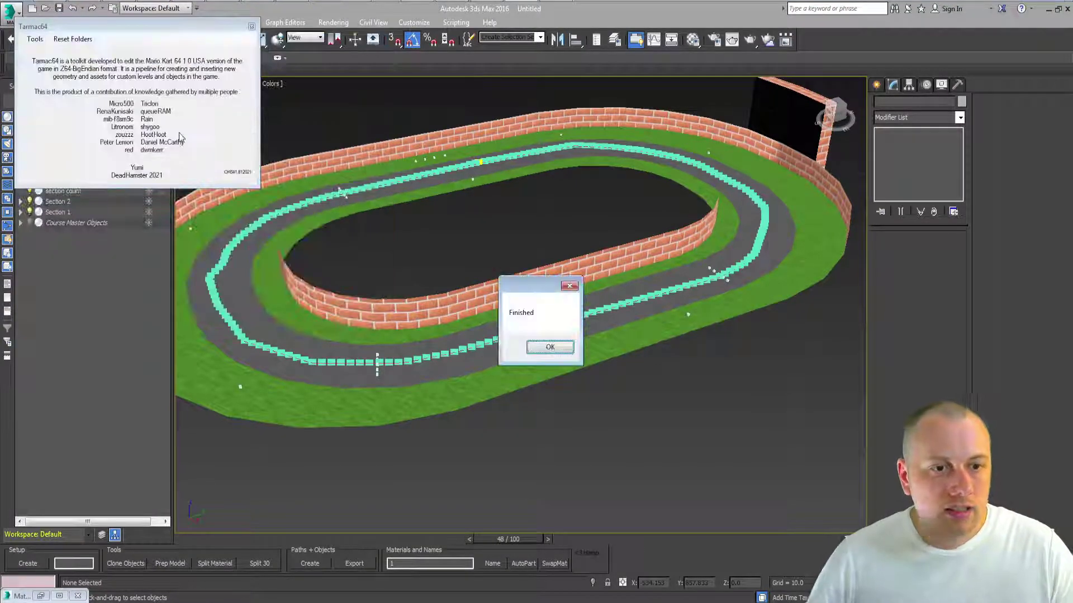
key("Return")
- Examine the imported track geometry in the Course Compiler preview from several sides
left_click(554, 1)
left_click(504, 270)
key("w")
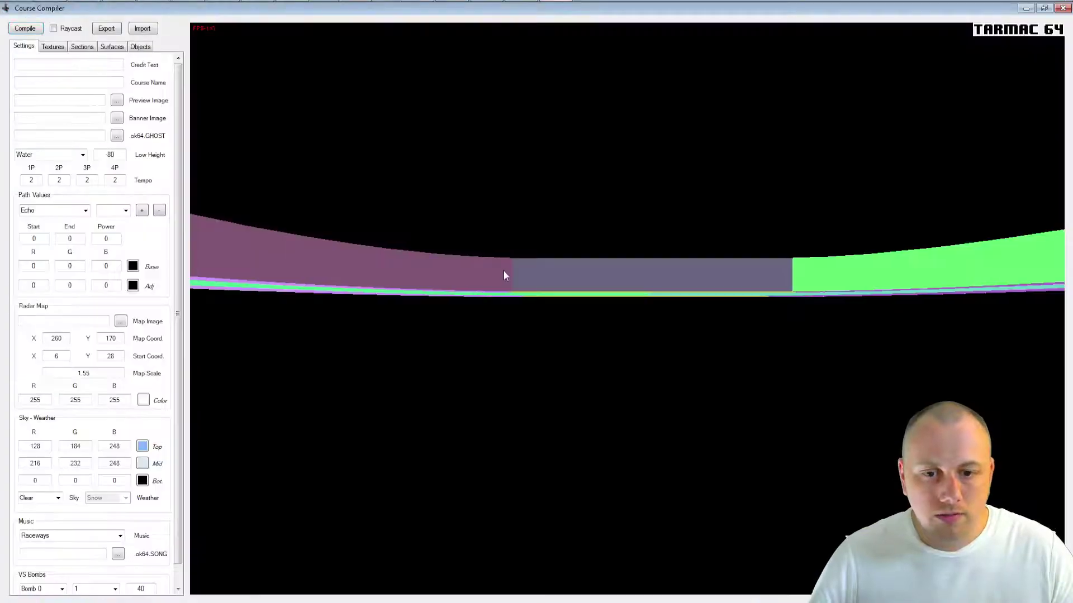
key("r")
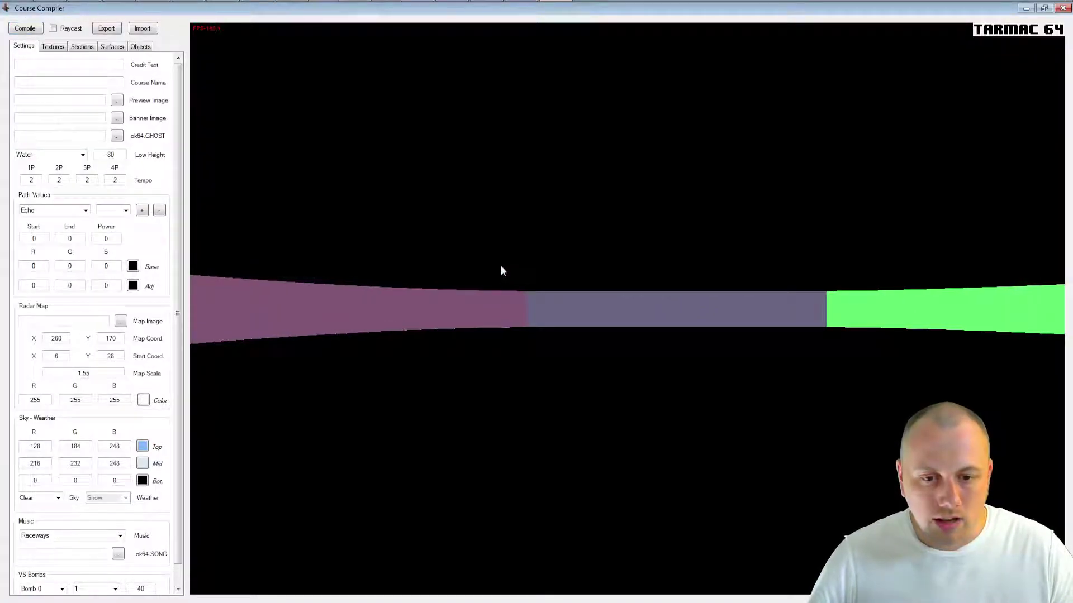
key("w")
key("a")
key("r")
key("w")
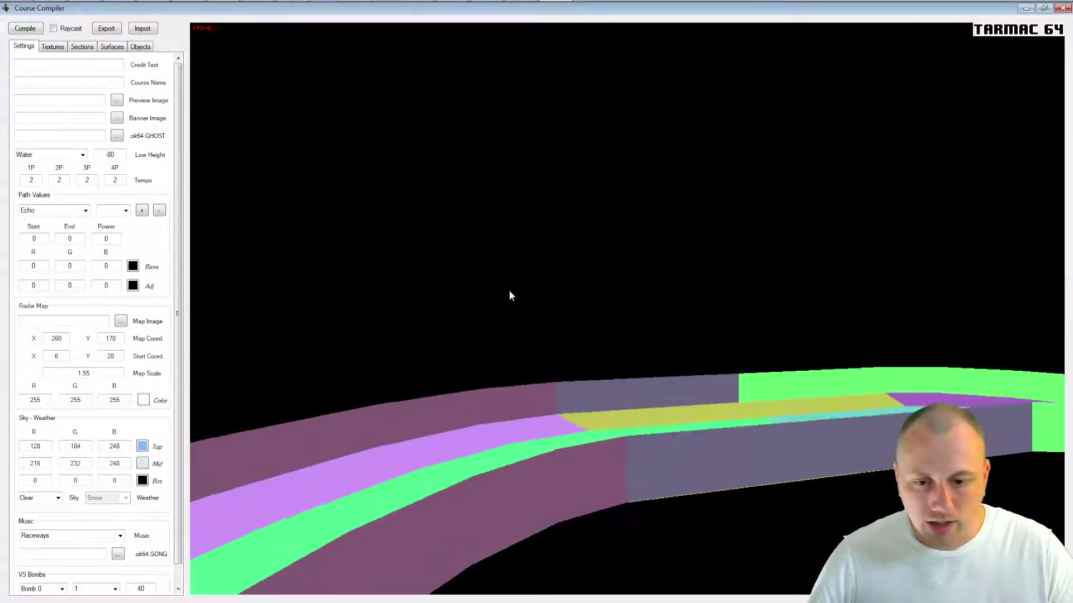
key("w")
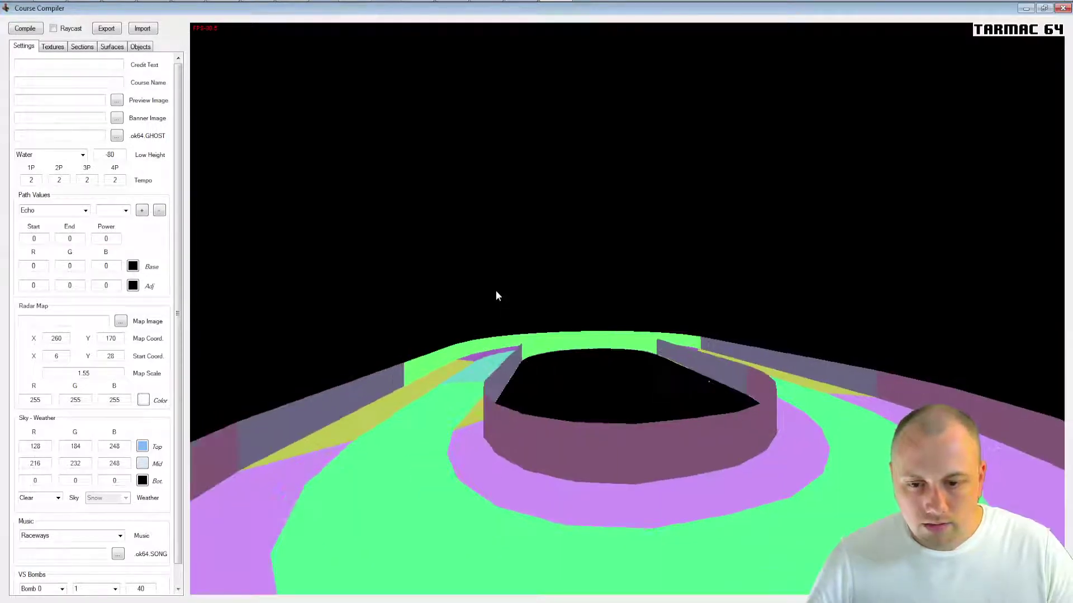
key("s")
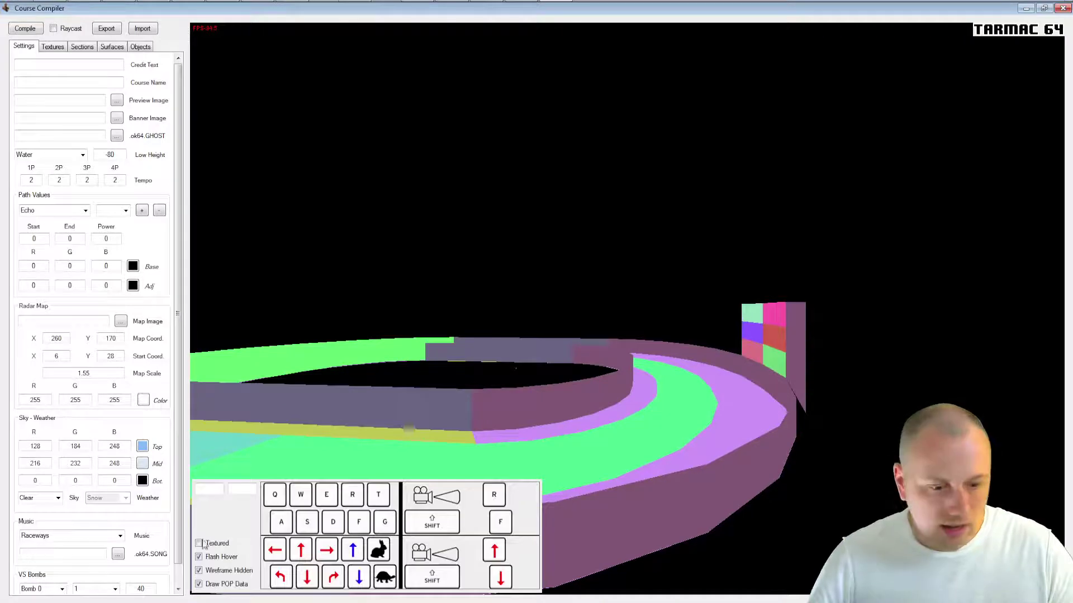
- Turn on textured display in the course preview and show the list of course objects
left_click(208, 546)
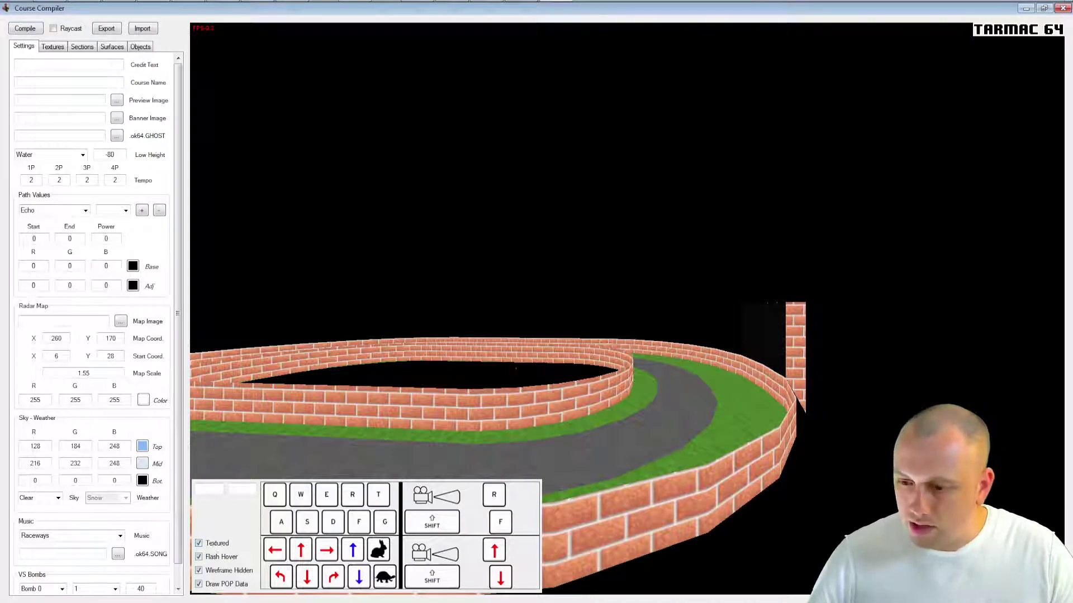
key("a")
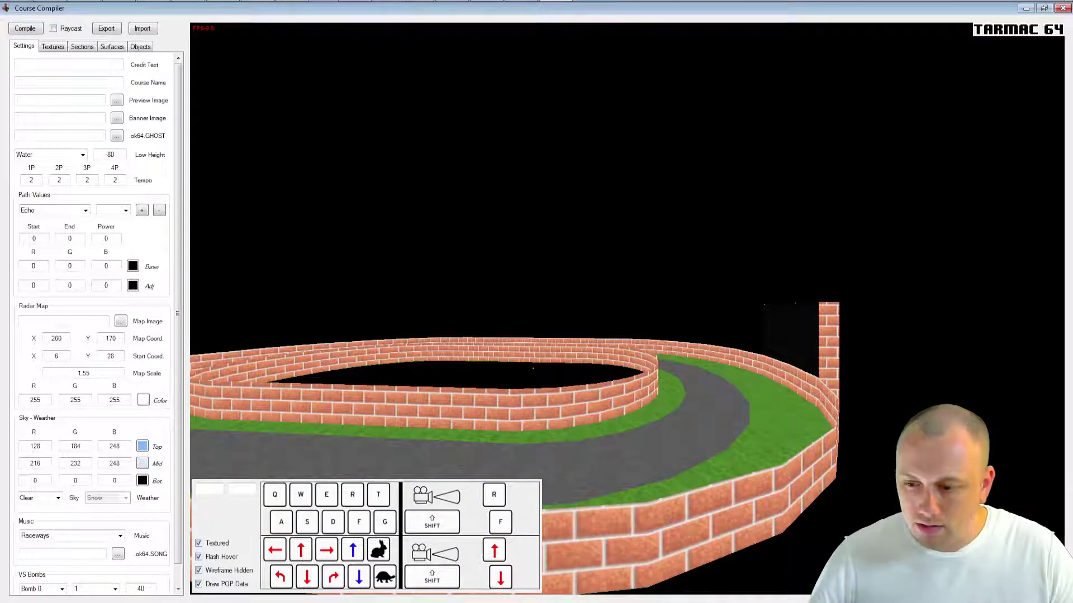
key("w")
key("a")
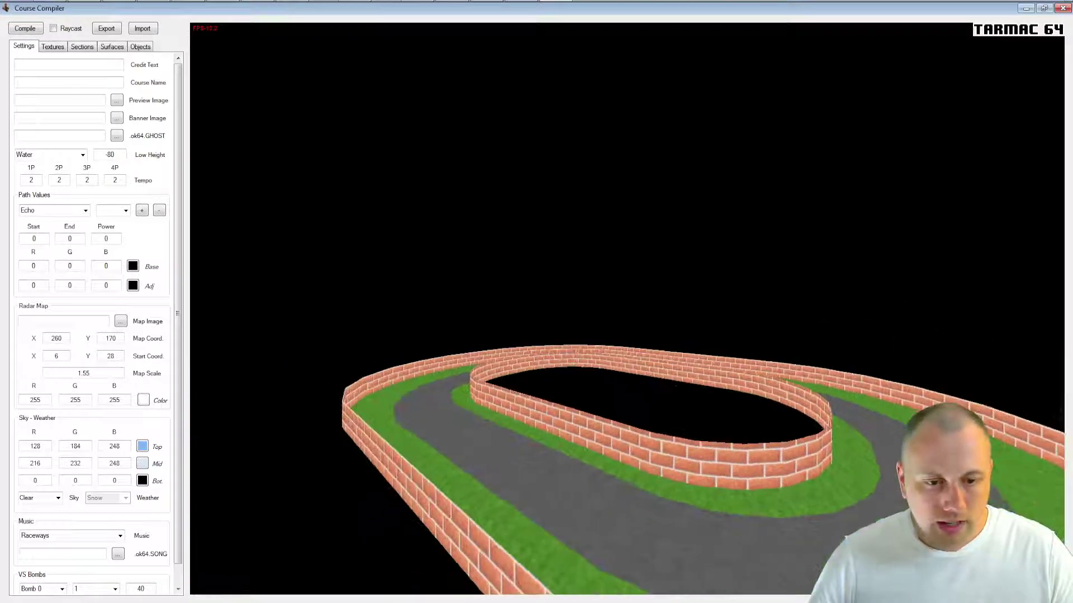
key("d")
key("a")
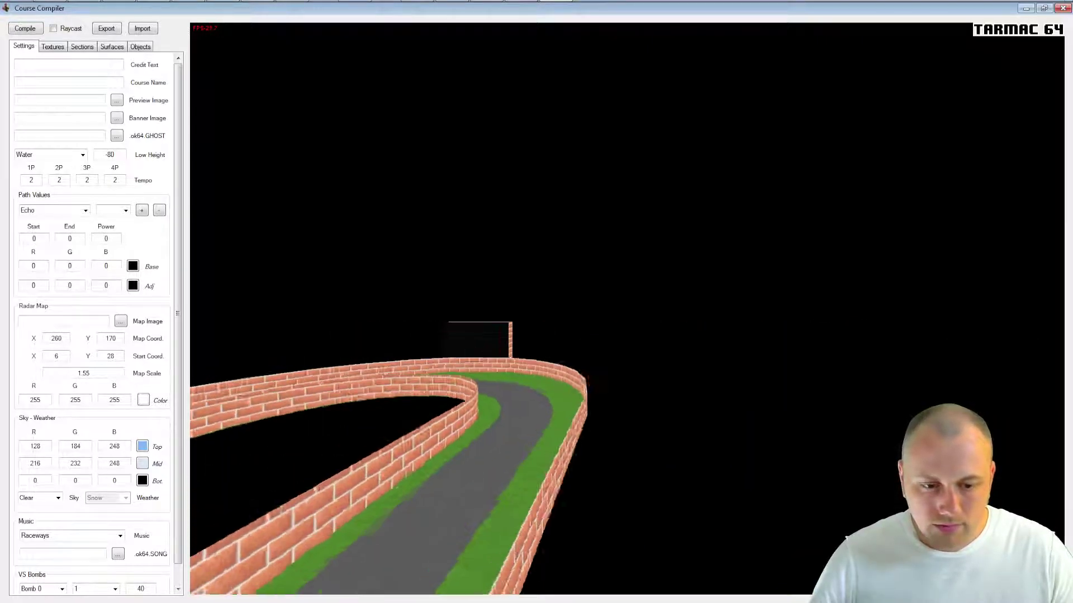
key("a")
key("s")
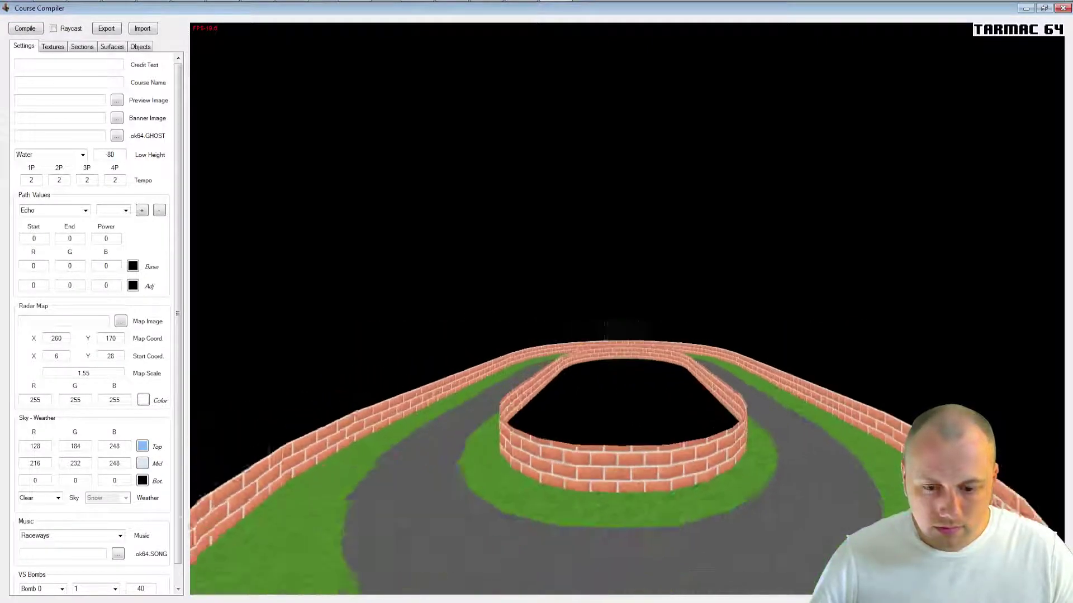
key("s")
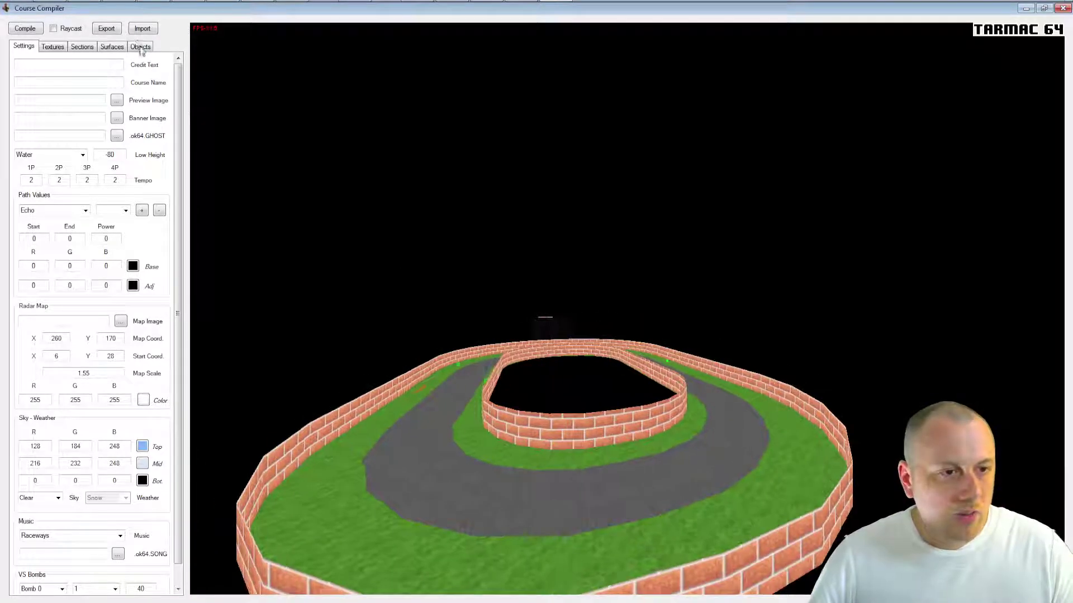
left_click(141, 47)
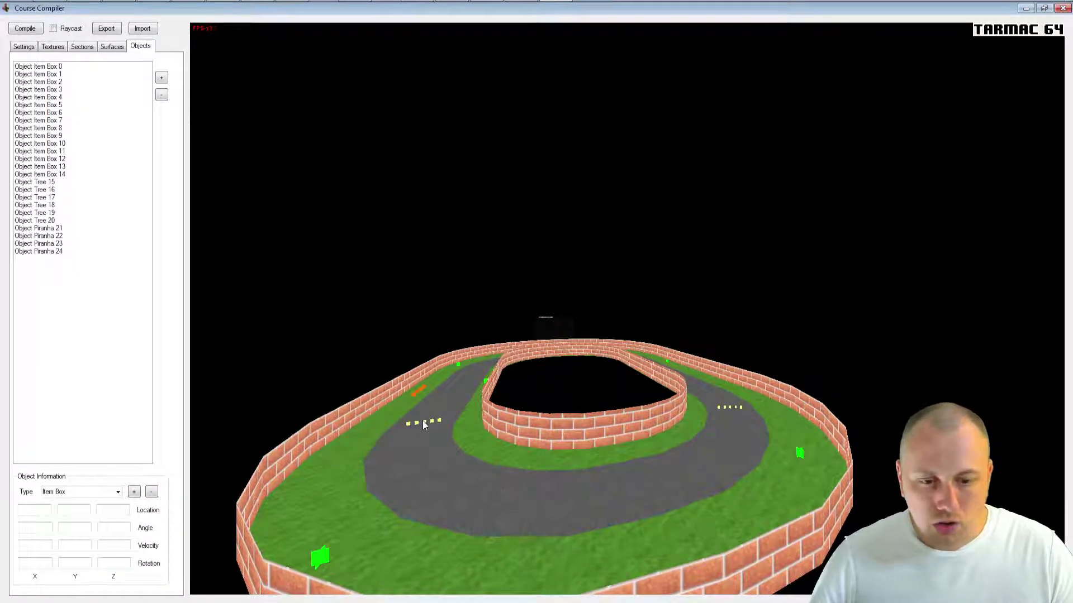